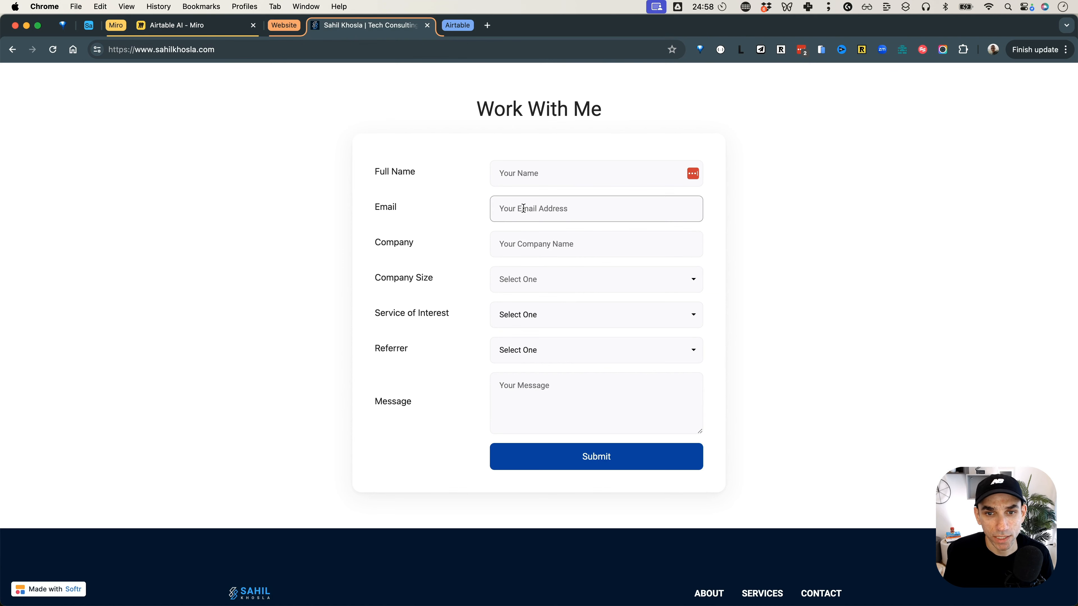
Open the Airtable Leads table to check its Demo view before submitting an inquiry.
click(457, 25)
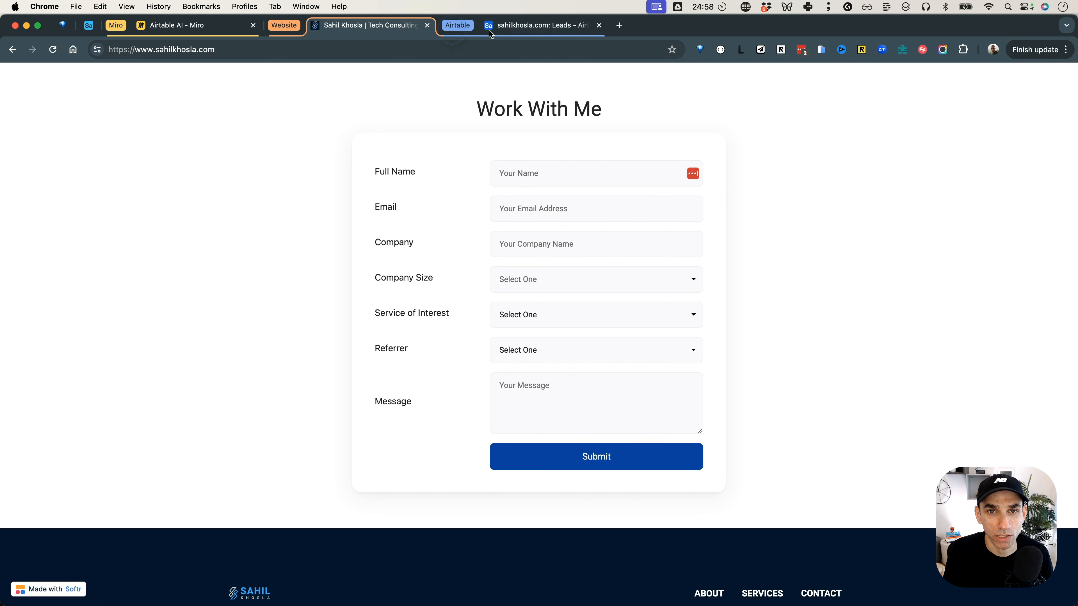
click(492, 27)
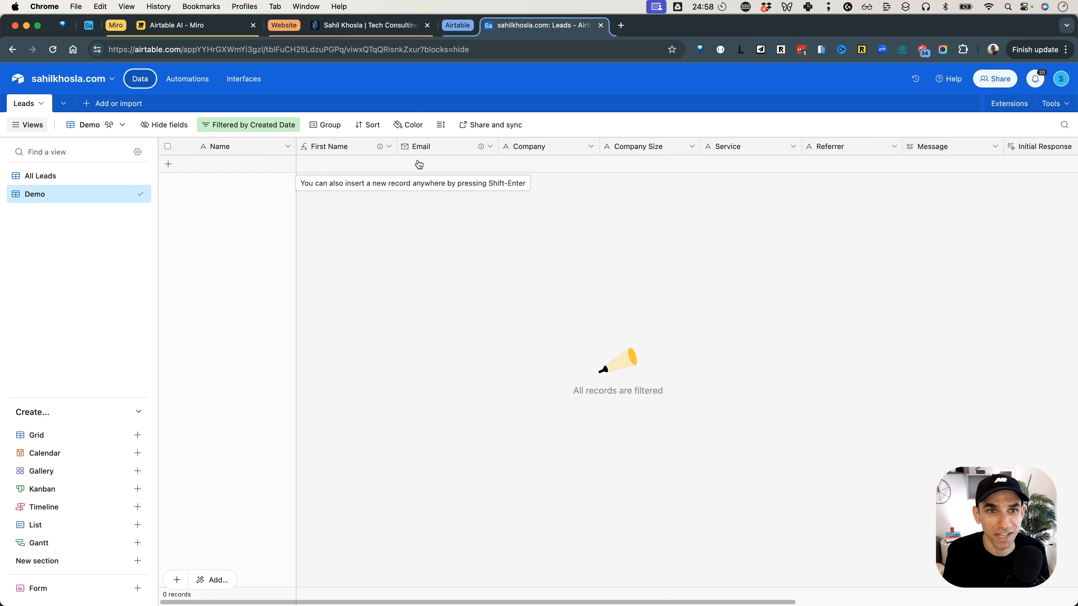
Return to the website's Work With Me form and enter the lead's full name and e-mail address.
click(364, 26)
click(556, 174)
text(Sahil Khosla)
key(Tab)
text(NoCode University)
key(super+a)
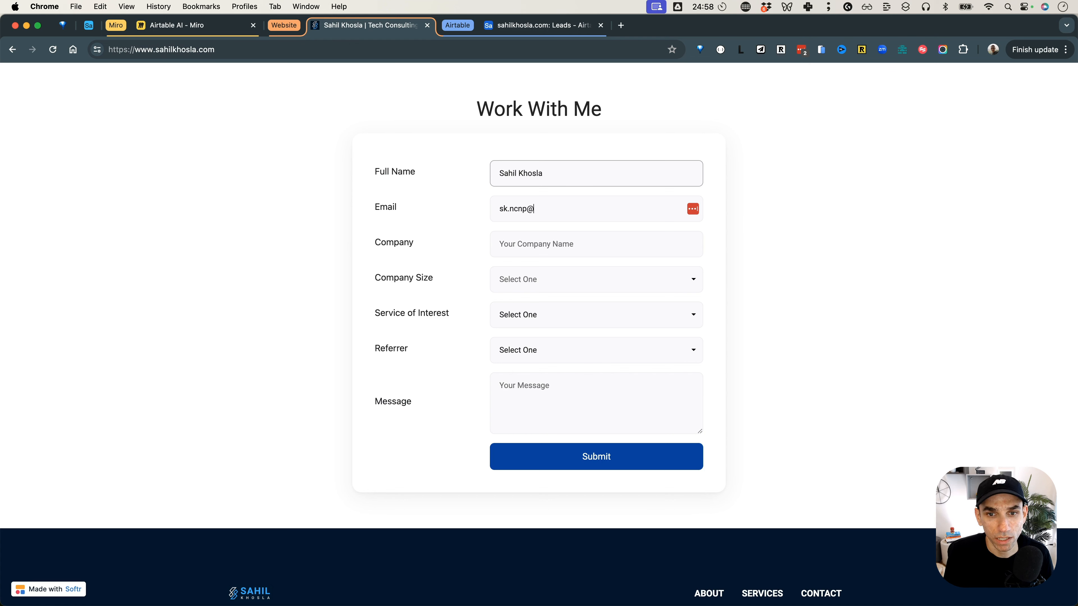
Set the company to NoCode University, company size to 0-10, service of interest to Workflow Automation, and referrer to Other.
key(Tab)
text(No)
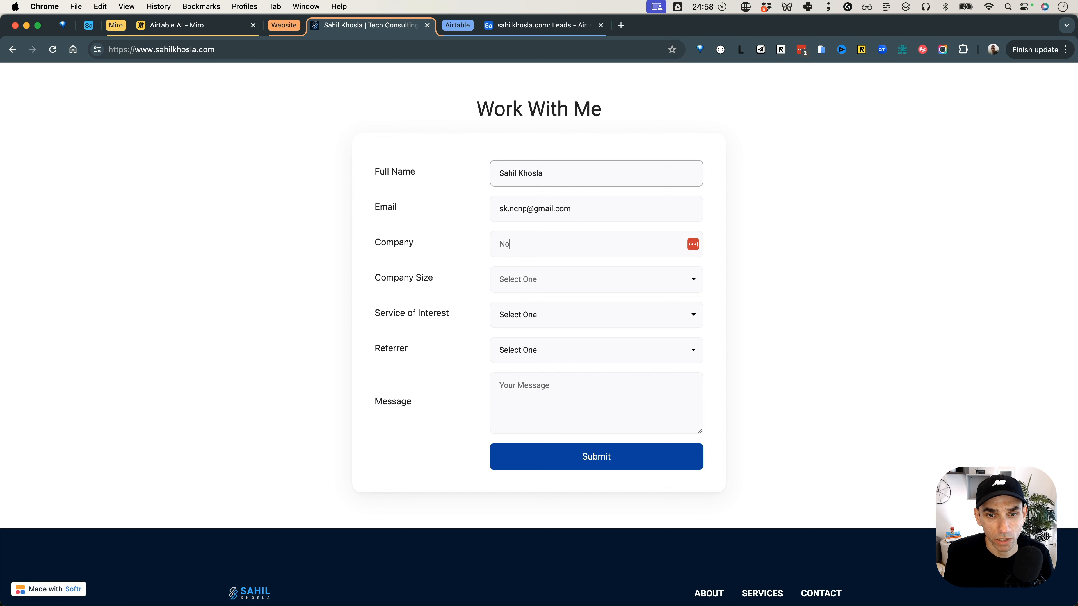
text(Code University)
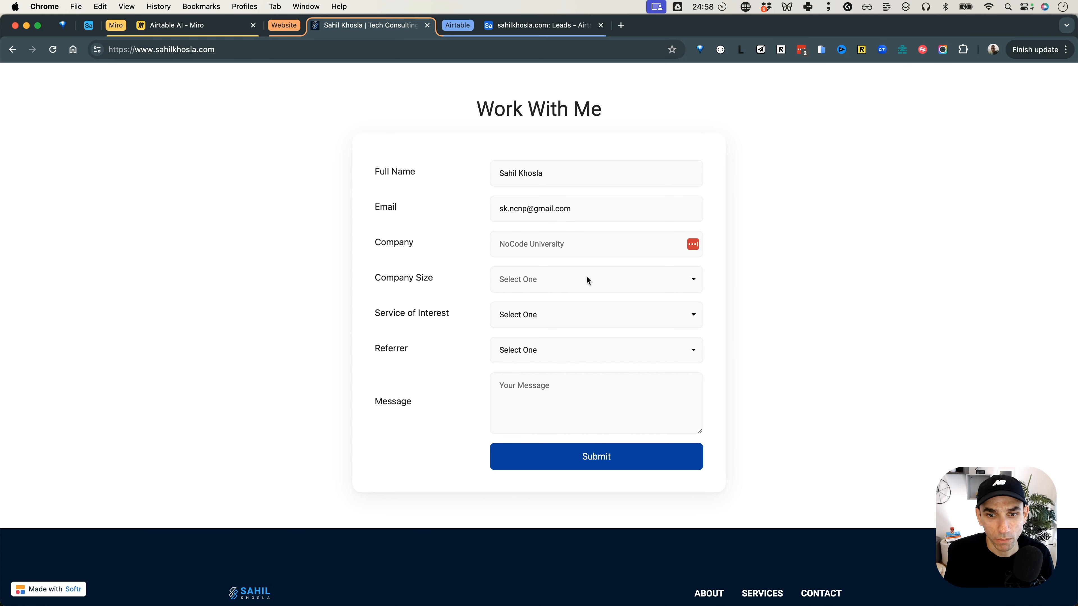
click(596, 289)
click(596, 290)
click(550, 319)
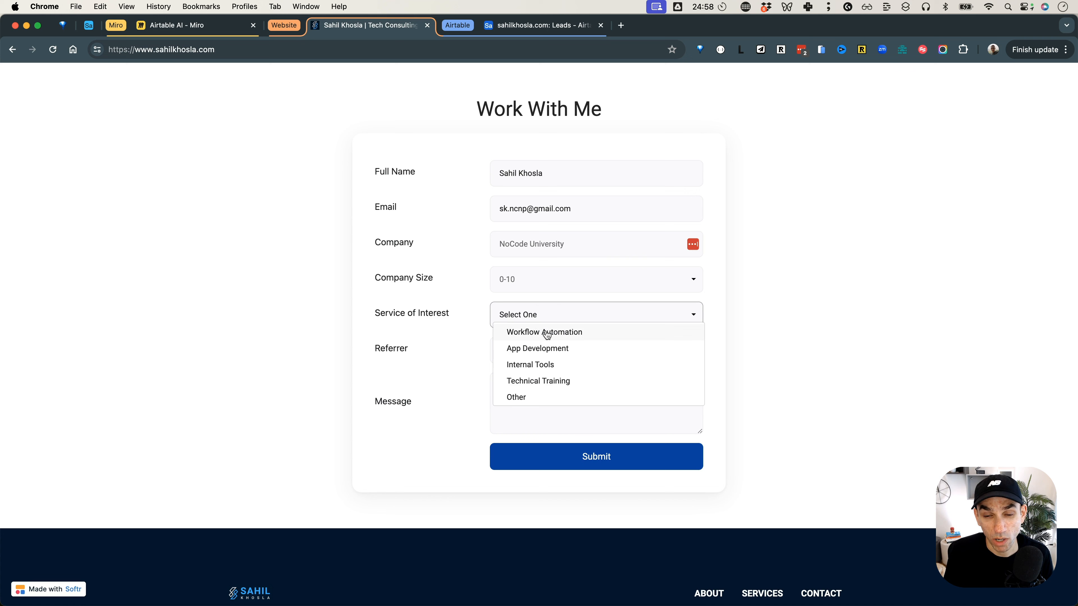
click(546, 333)
click(541, 352)
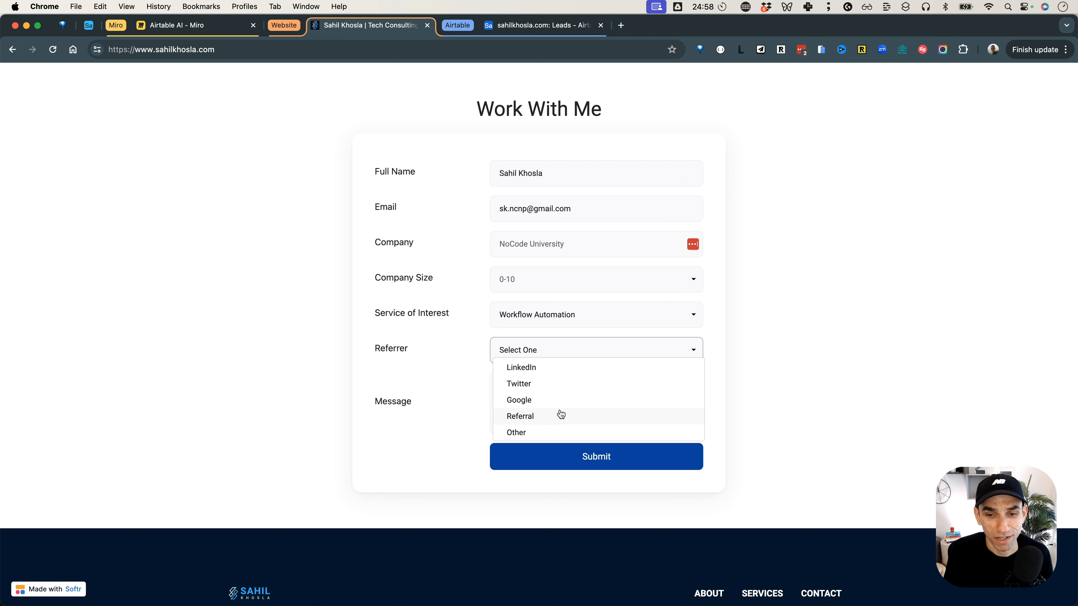
click(544, 432)
Start the form message with "We are looking to automate some our course creation and publishing workflow.".
click(562, 380)
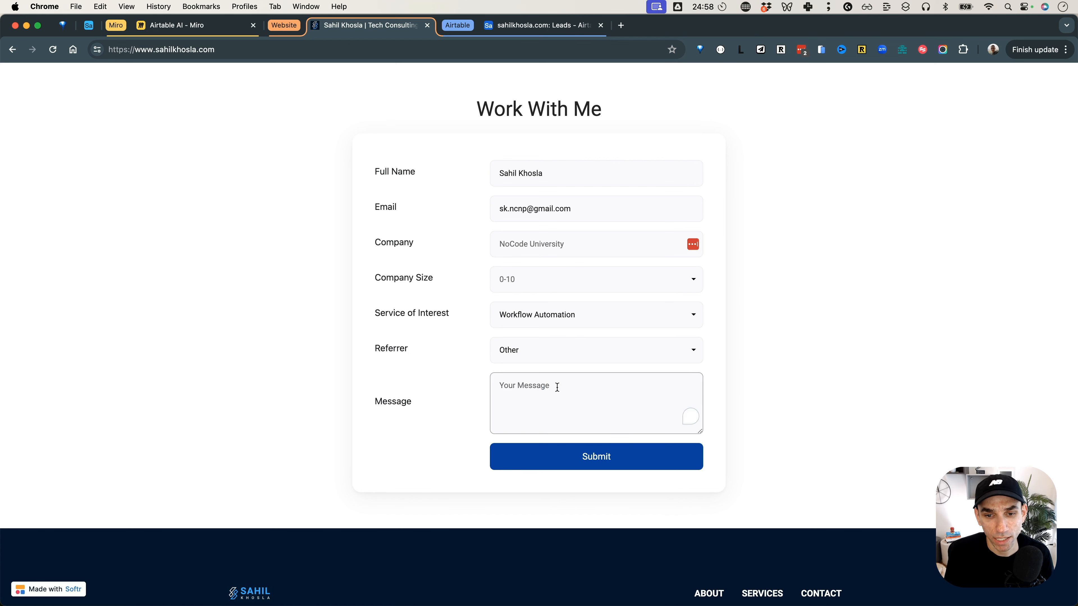
text(We are looking to automate )
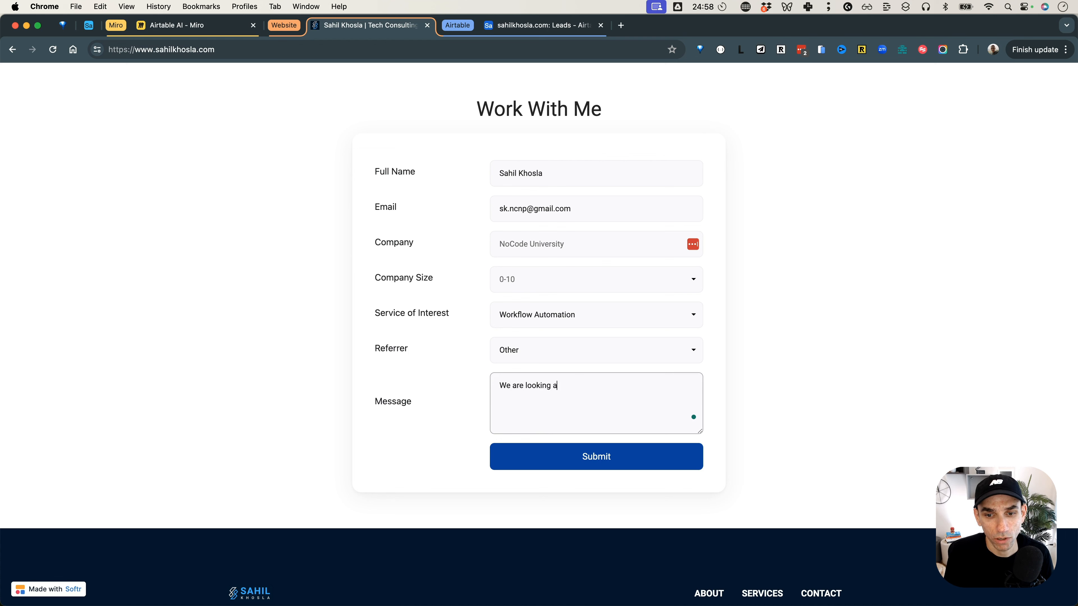
text(some our course creating a)
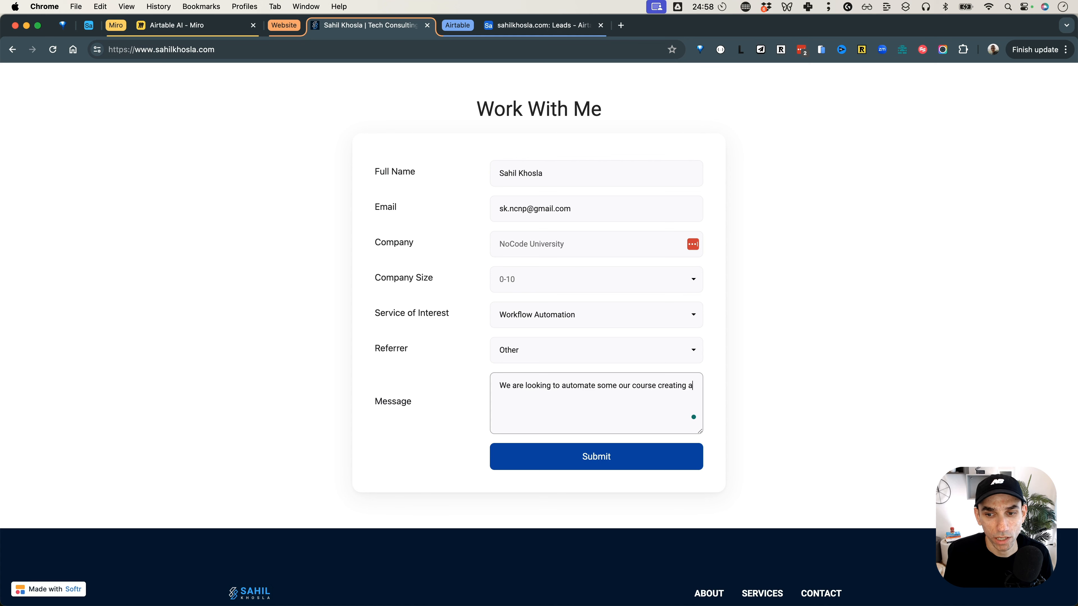
text(nd publishing workflow. Saw yo)
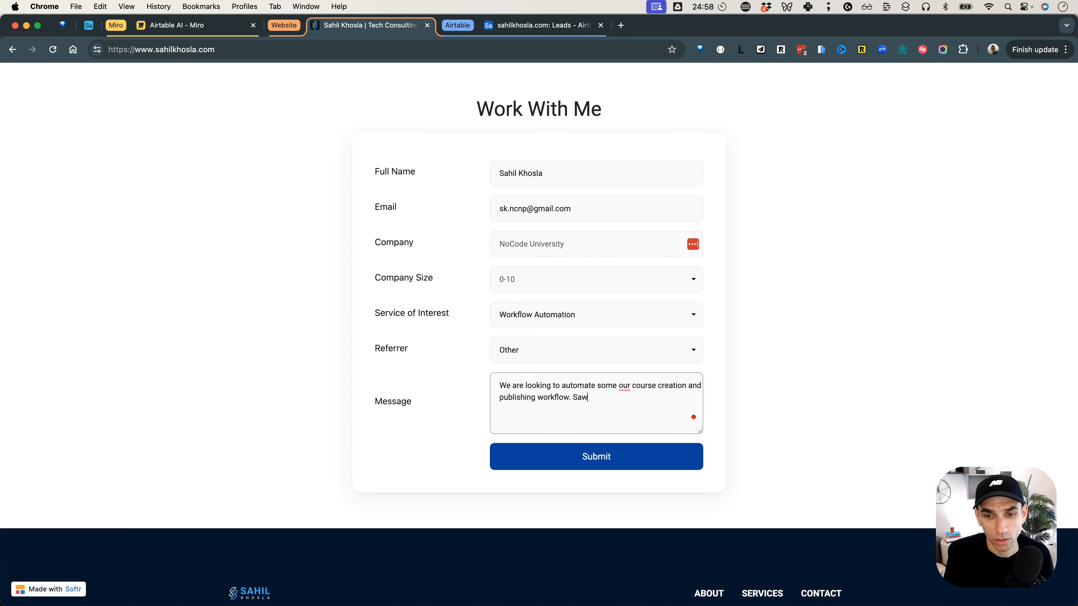
Add "Saw a couple of your YouTube video and we'd like to work with you." to the message and submit the form.
key(BackSpace)
text(a cou)
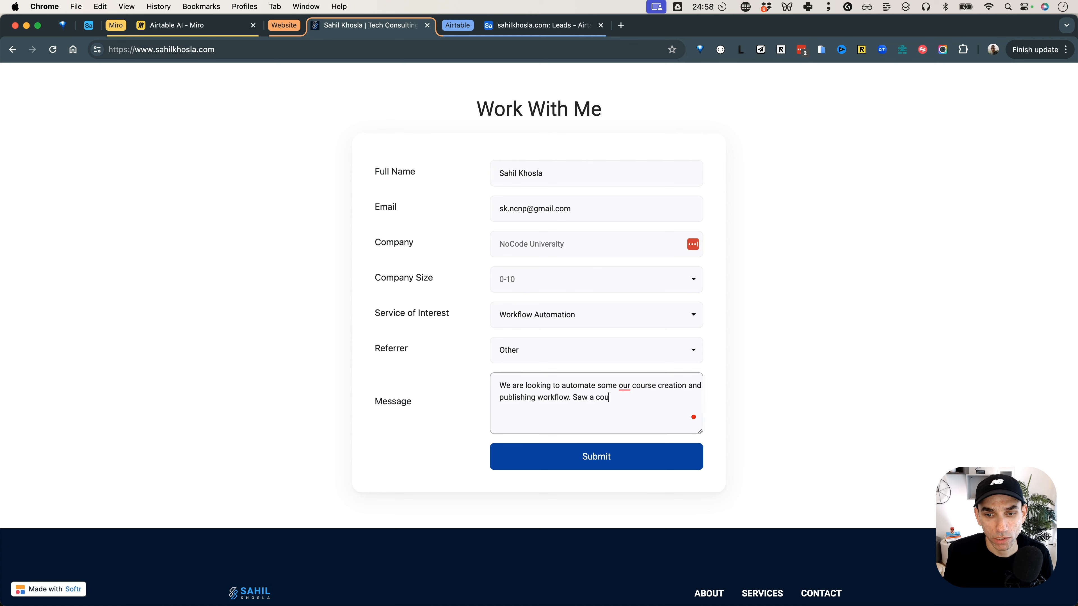
text(ple of your YouTube video and )
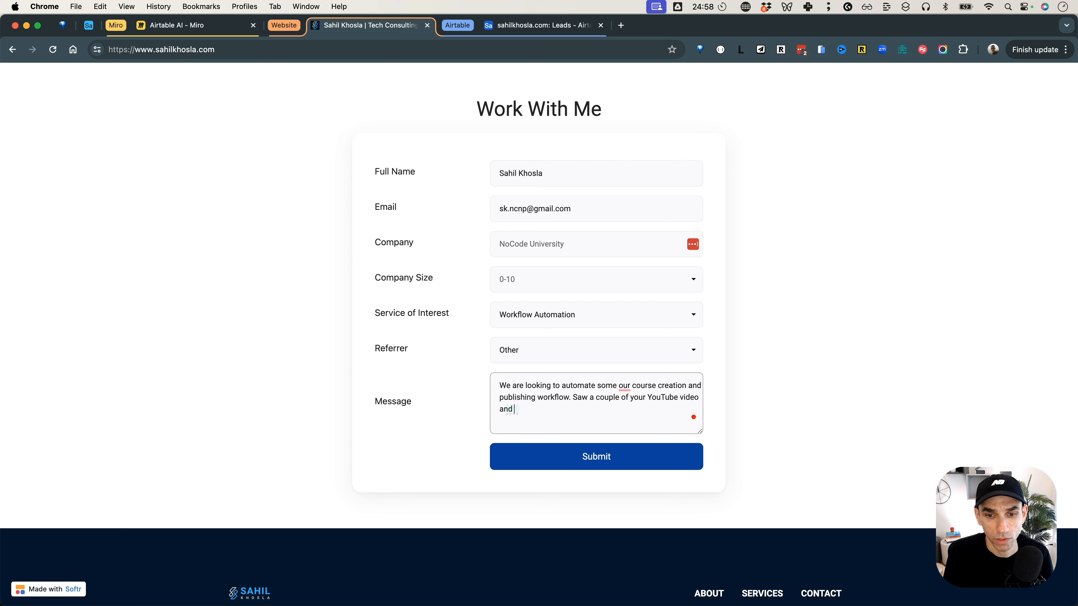
text(we'd like to work ti)
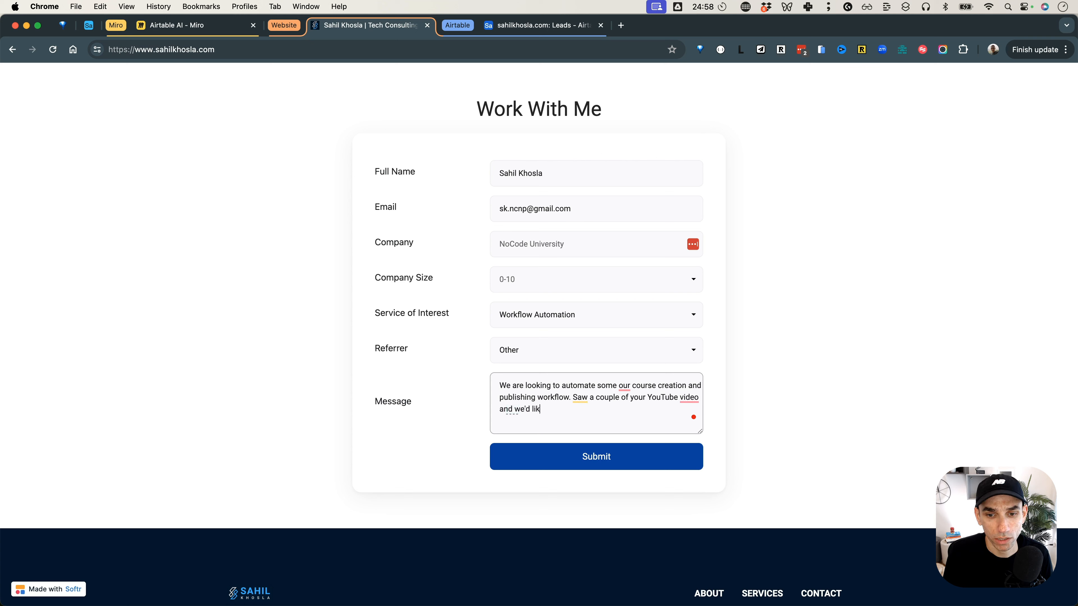
key(BackSpace)
key(BackSpace)
text(with you)
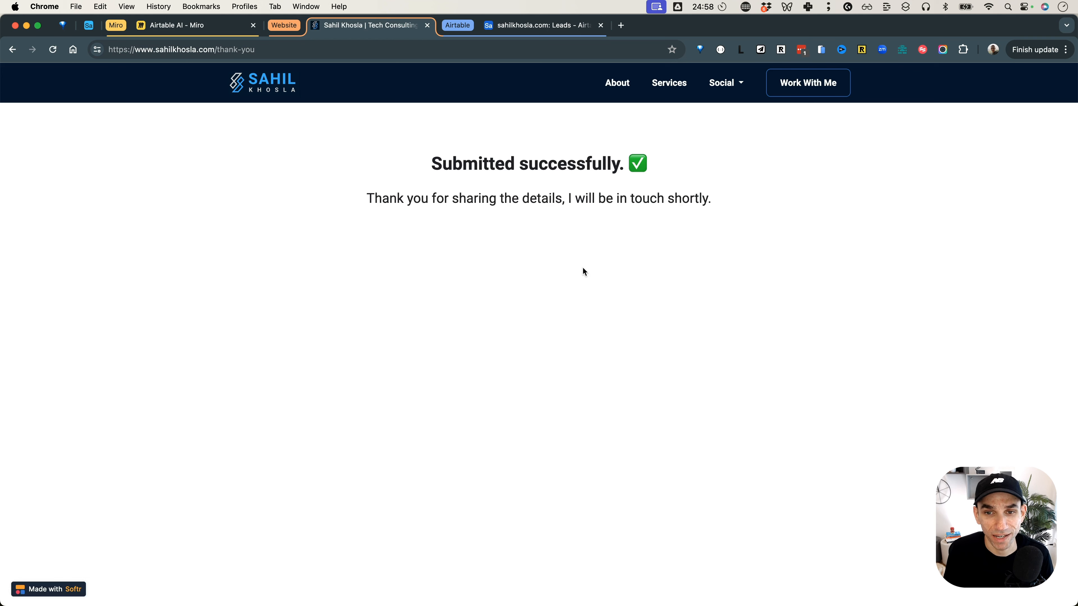
Switch to the Airtable Leads table and read the AI-generated Initial Response of the new lead.
click(557, 28)
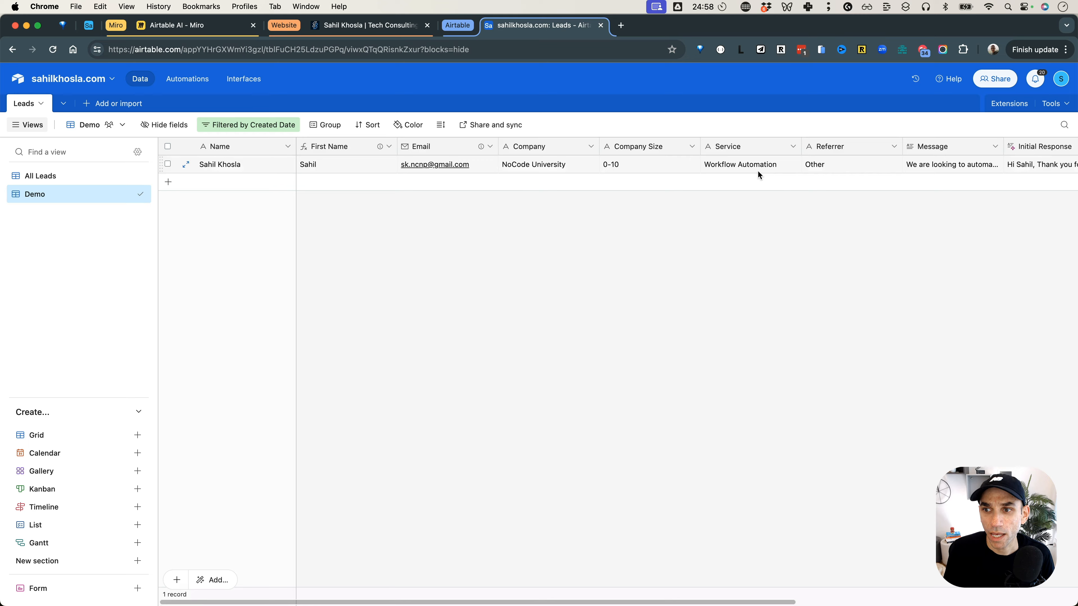
scroll(756, 171, right, 3)
scroll(757, 171, right, 3)
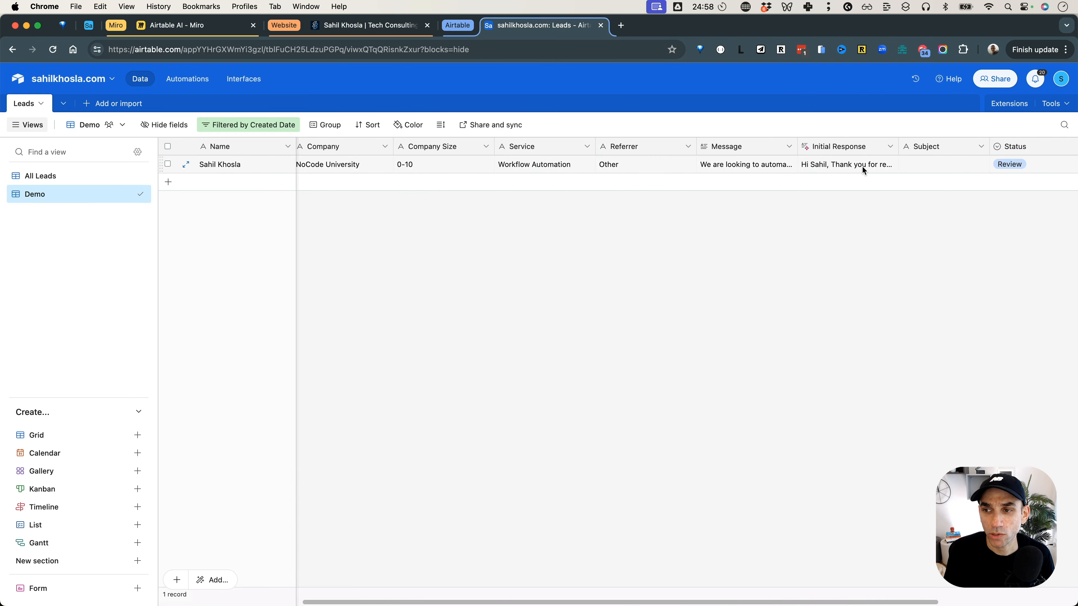
click(845, 164)
click(891, 164)
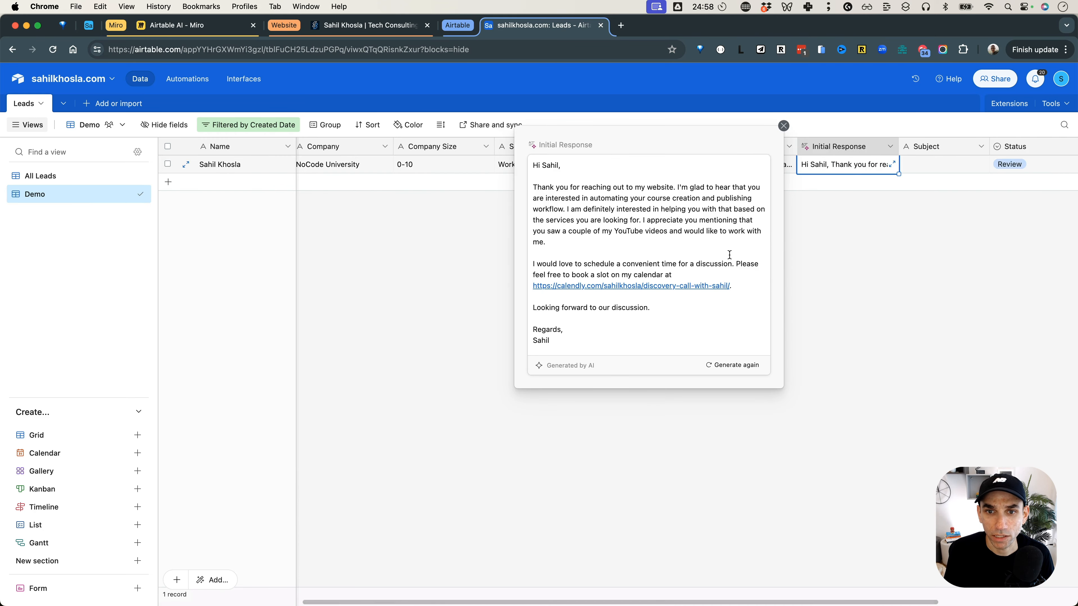
click(784, 126)
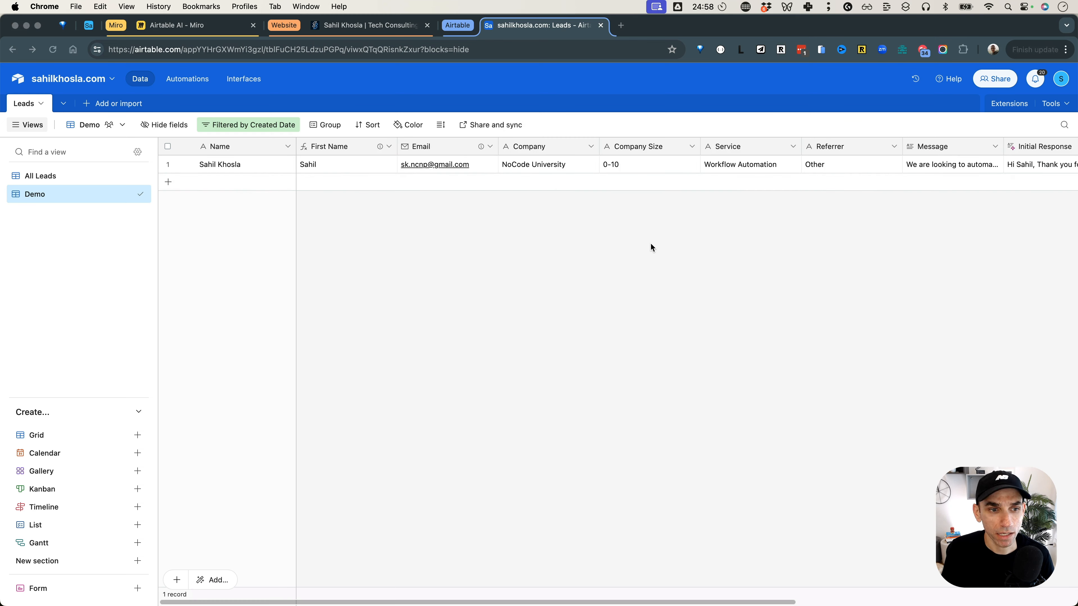
Switch to Slack and review the original message and subject in the New Lead notification in the p-scratchpad channel.
key(super+Tab)
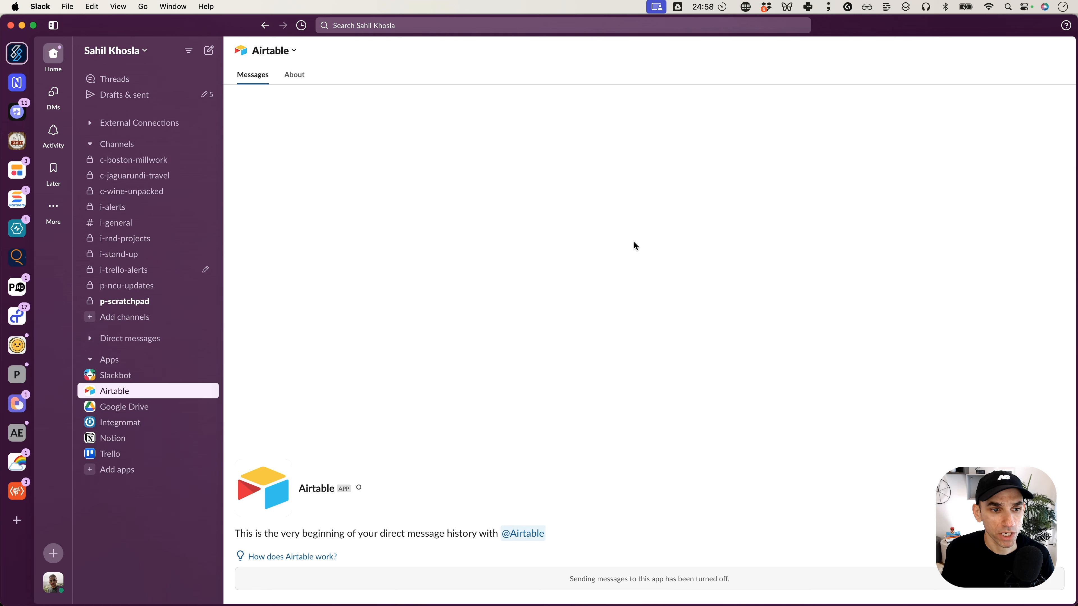
click(125, 303)
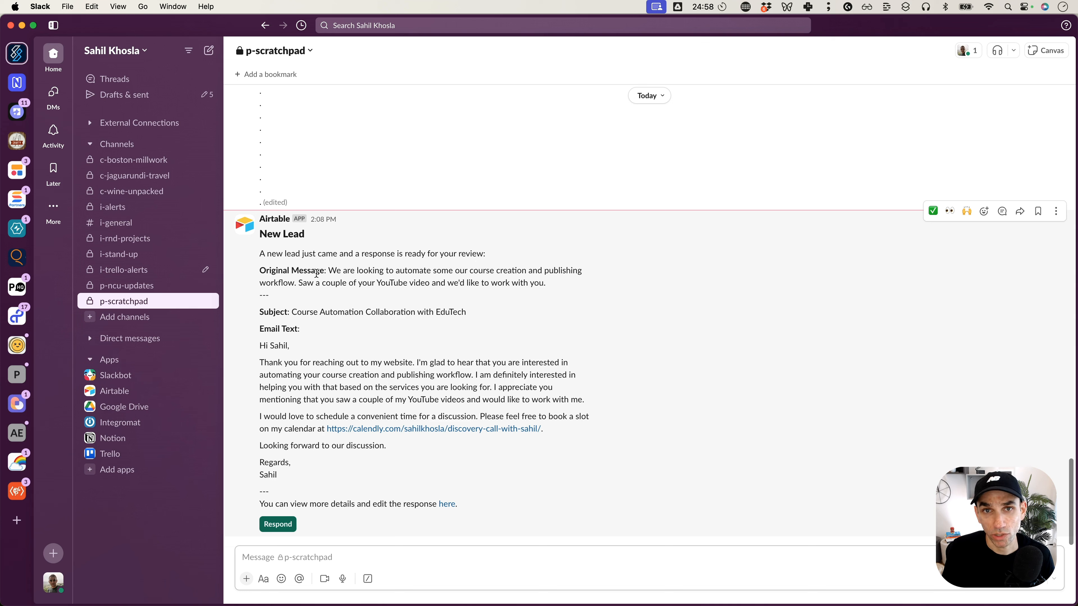
drag(328, 270, 559, 284)
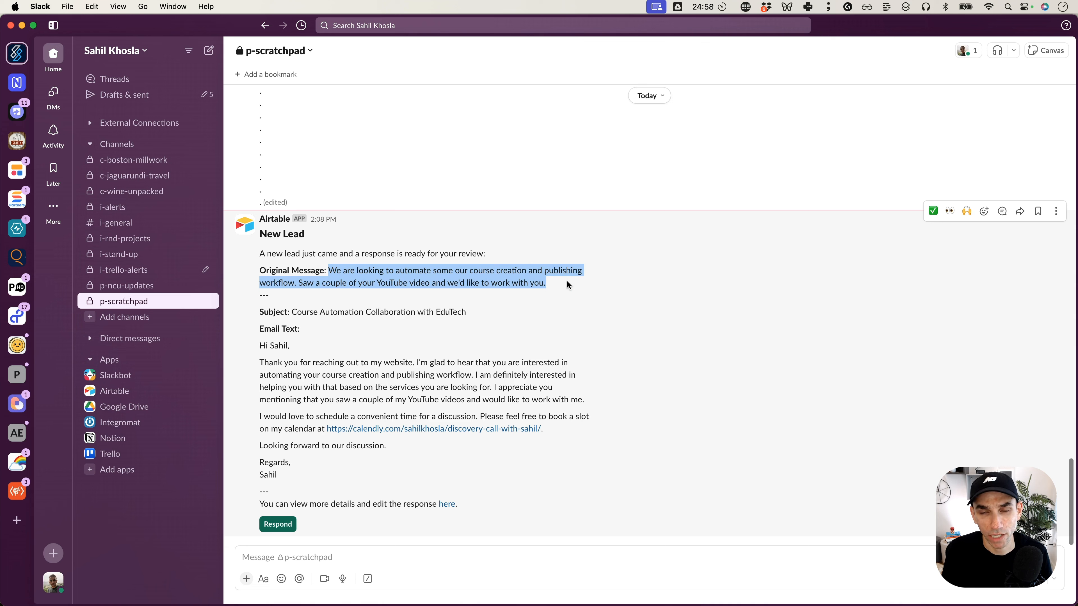
click(567, 282)
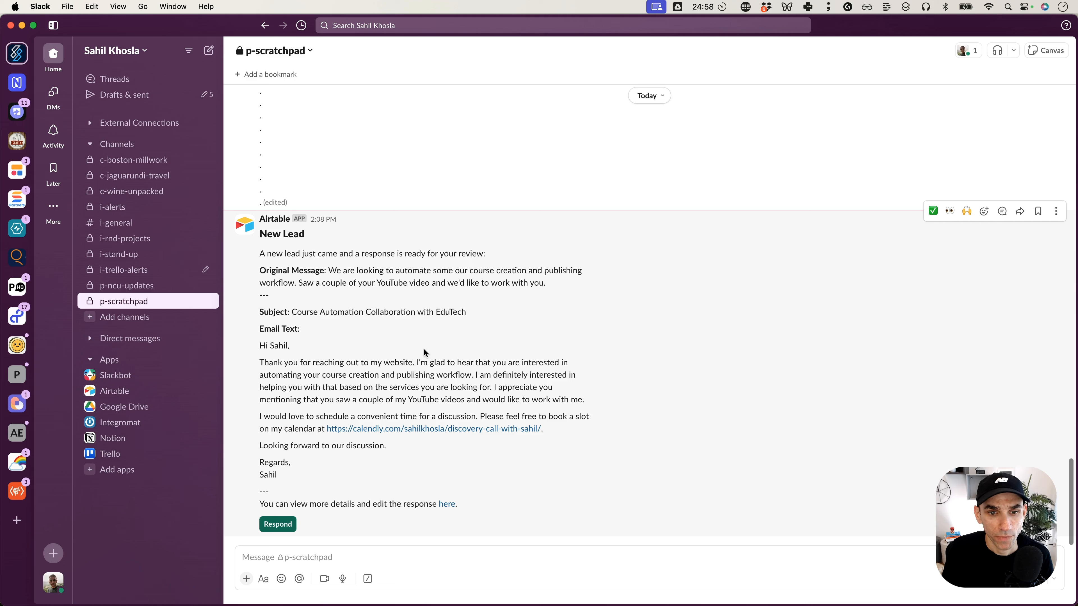
double_click(280, 316)
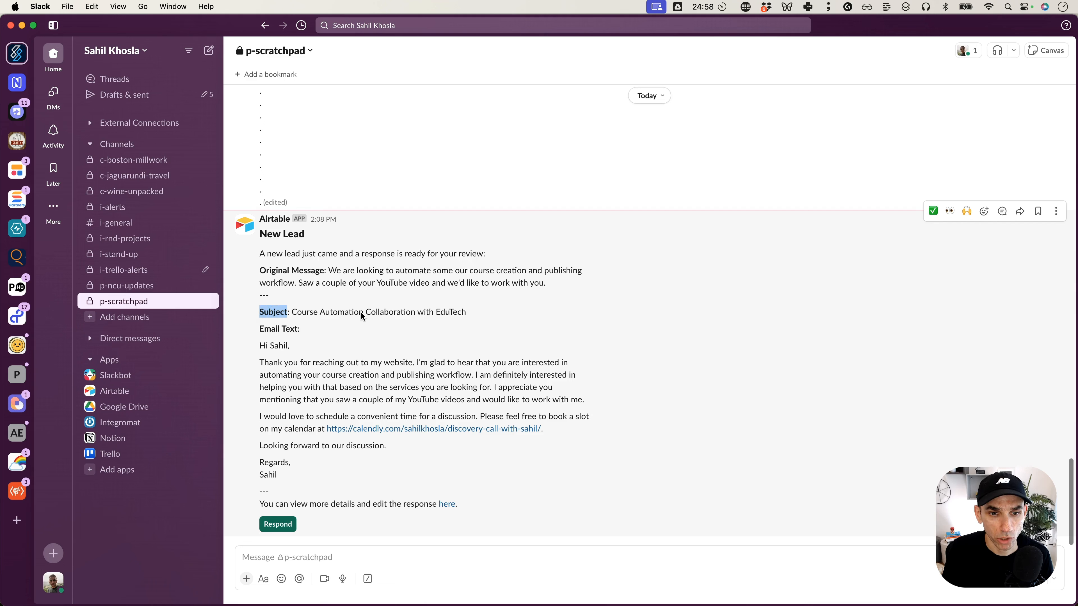
click(396, 310)
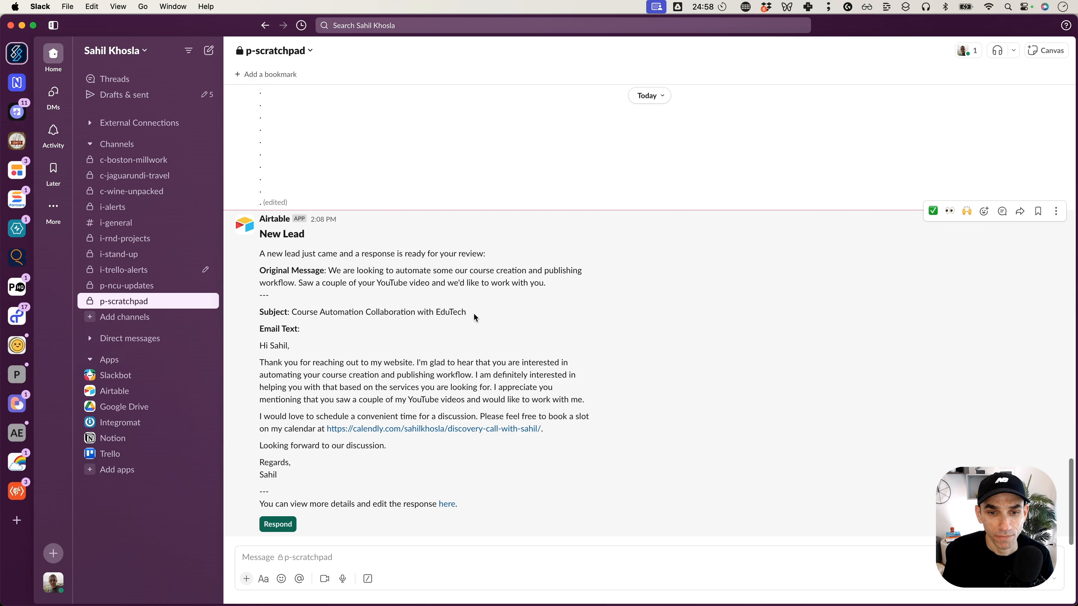
drag(476, 317, 415, 313)
double_click(440, 314)
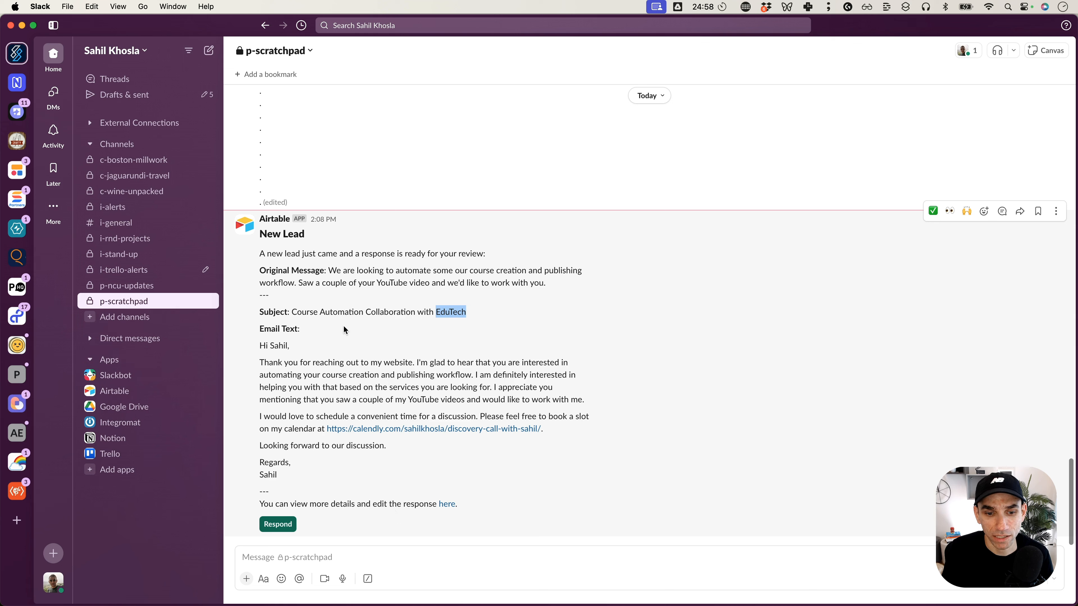
Open the lead's Airtable record from the Slack notification and review its Initial Response and Status fields.
click(447, 505)
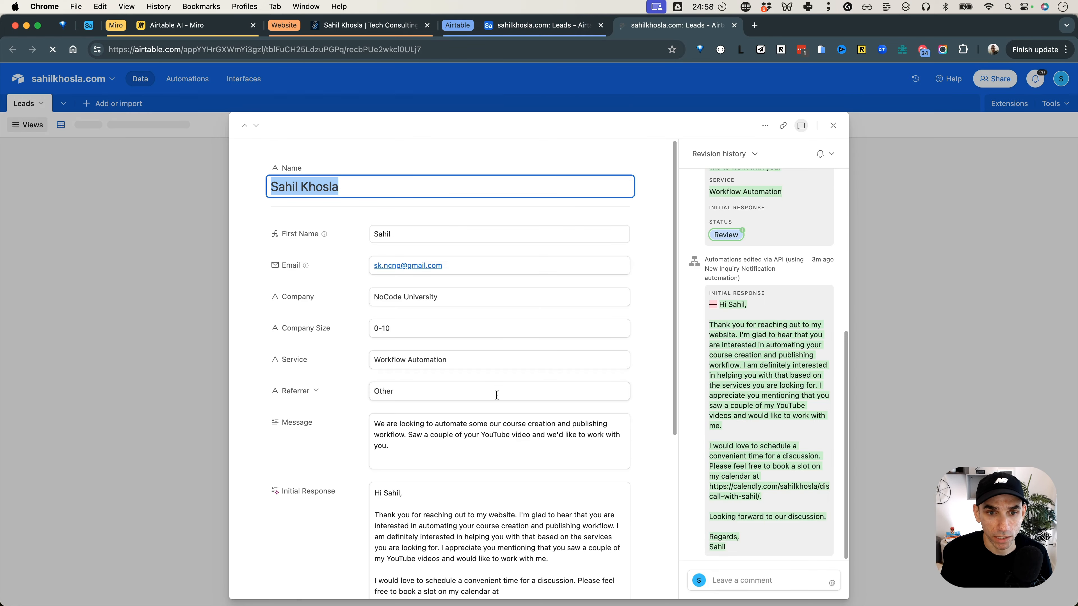
scroll(497, 395, down, 4)
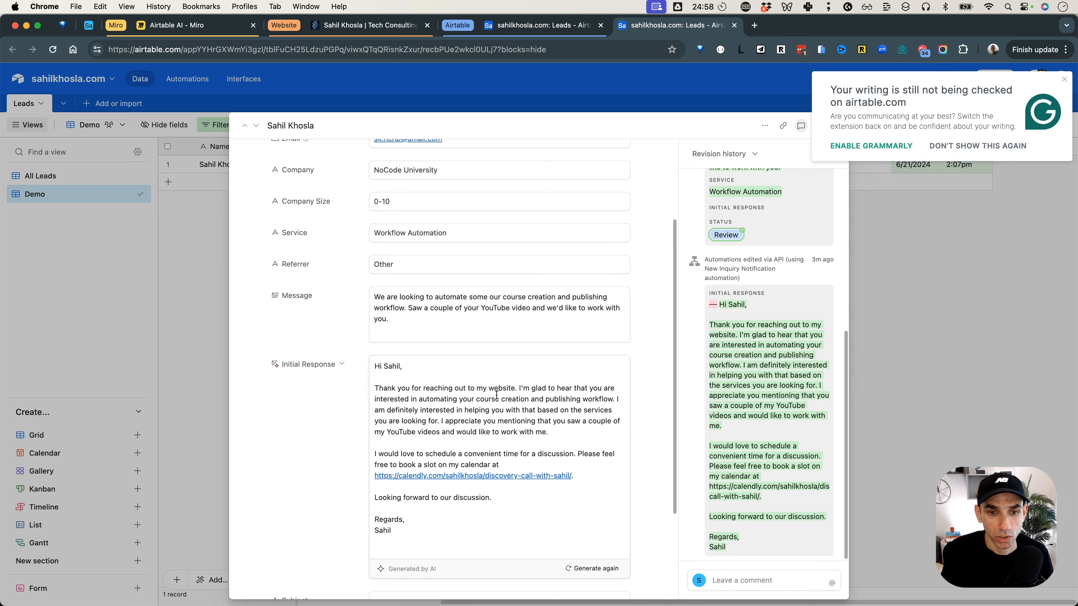
triple_click(473, 400)
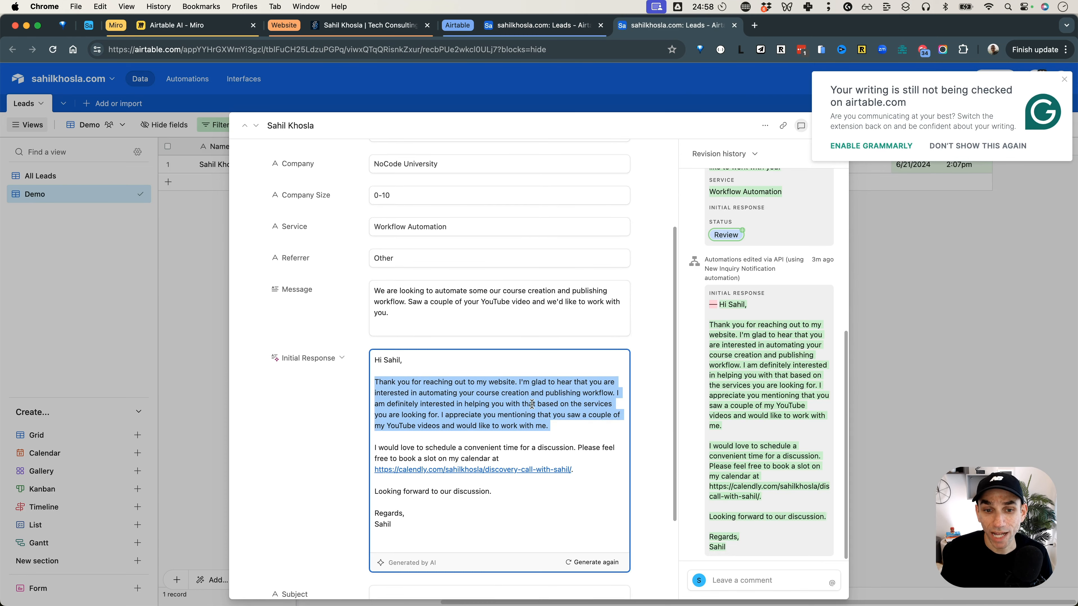
click(1064, 83)
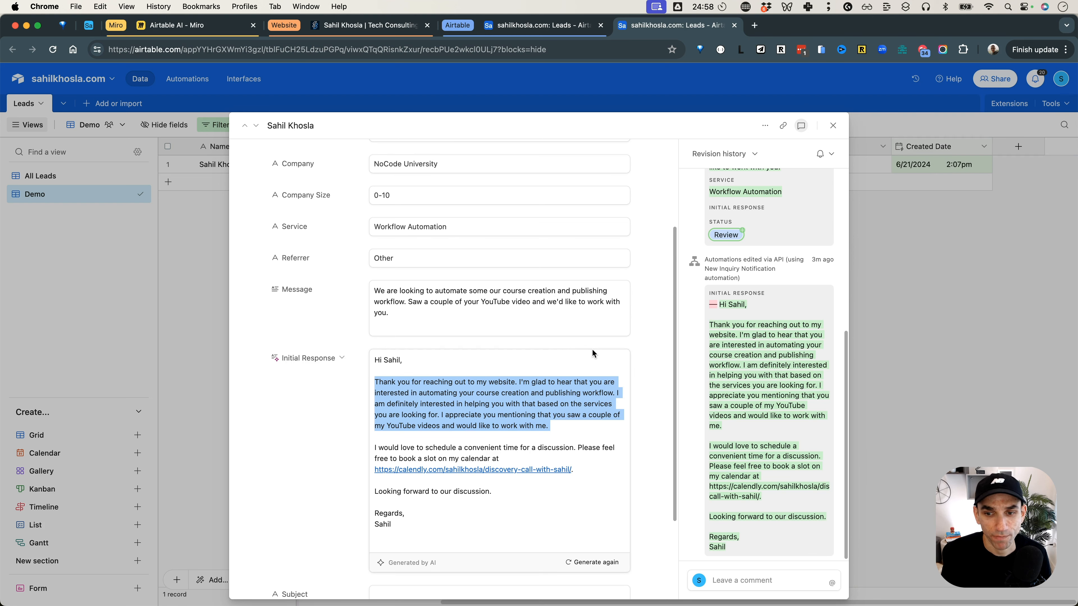
scroll(592, 353, down, 3)
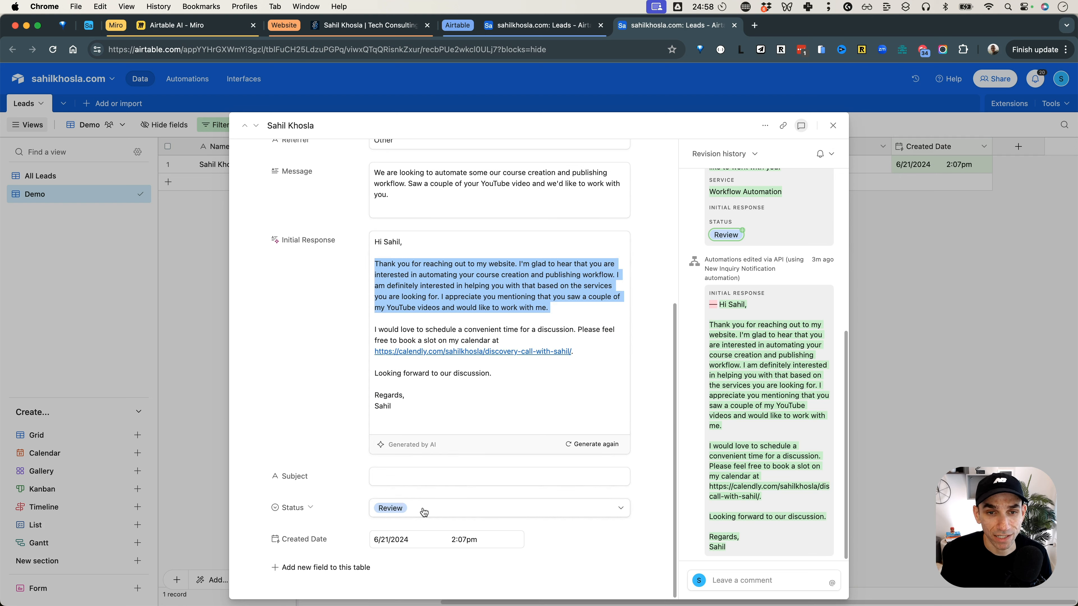
Approve the drafted reply with Respond in the Slack notification, and check the lead's status in Airtable before closing its record.
key(super+Tab)
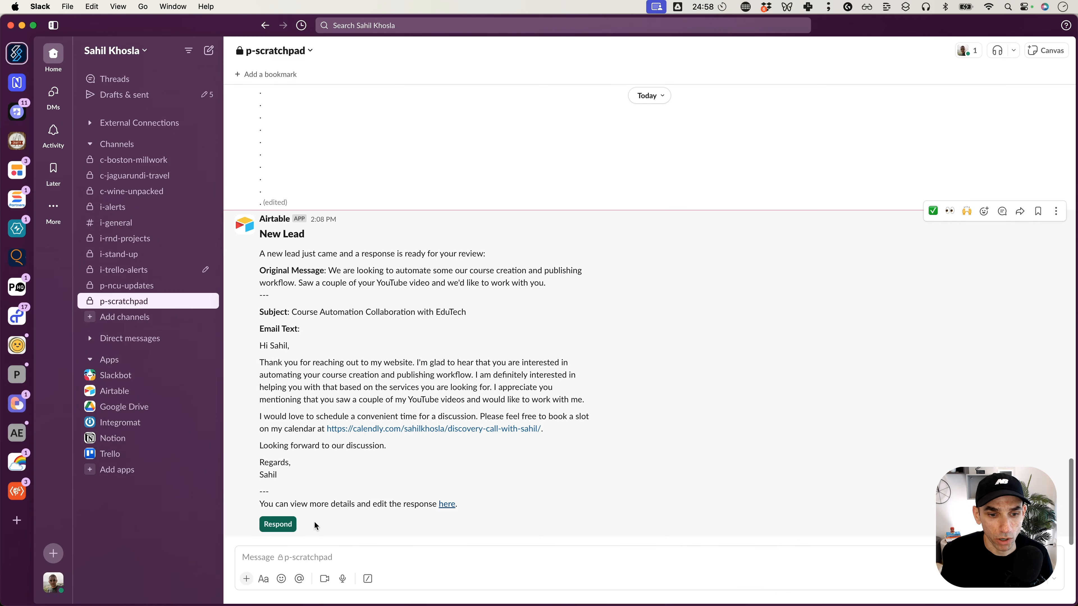
click(277, 525)
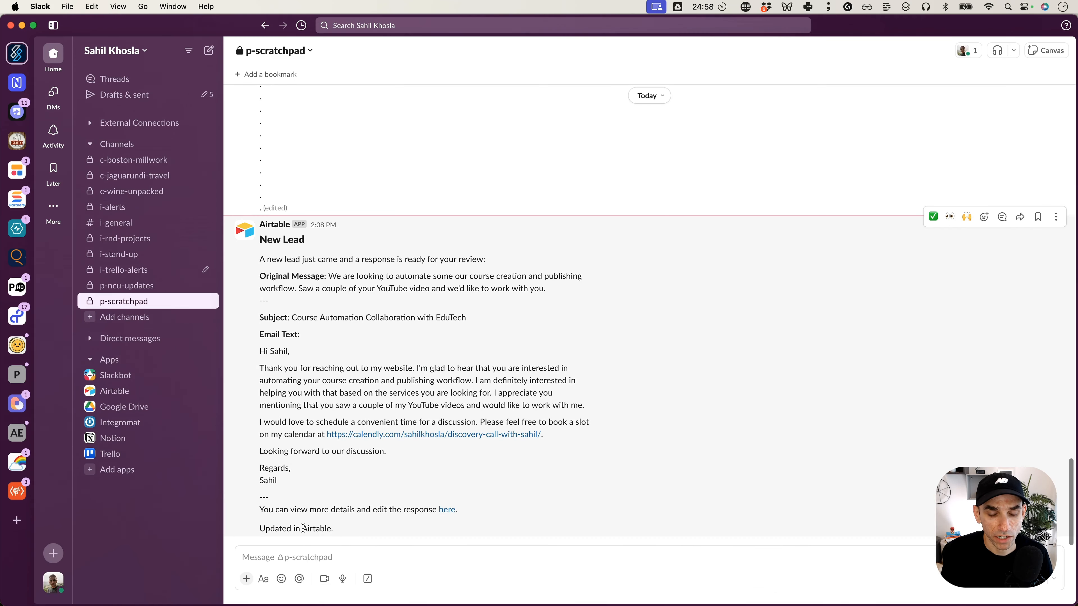
key(super+Tab)
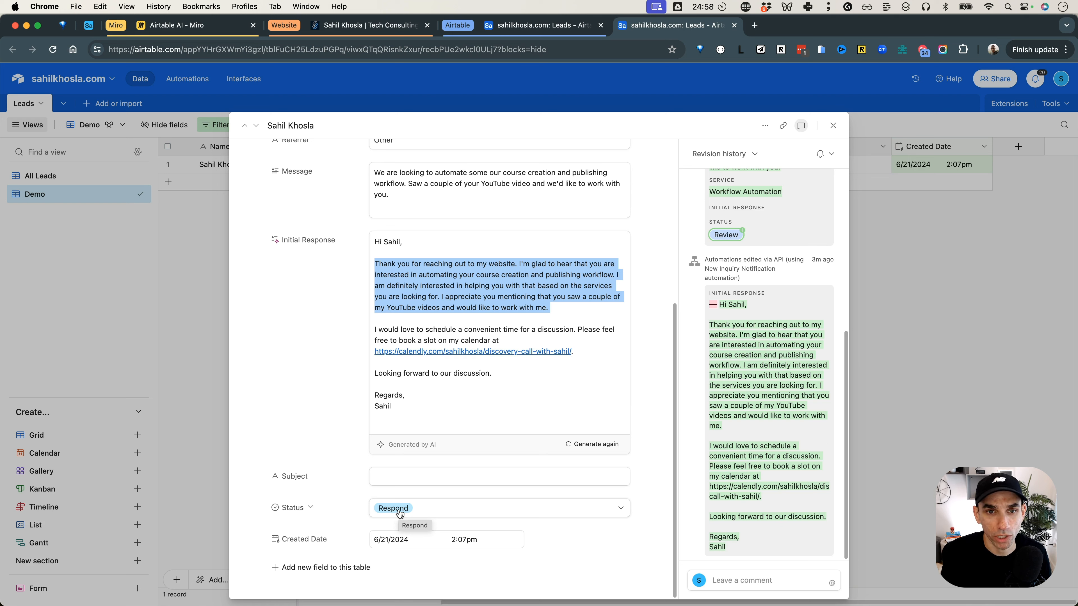
click(833, 126)
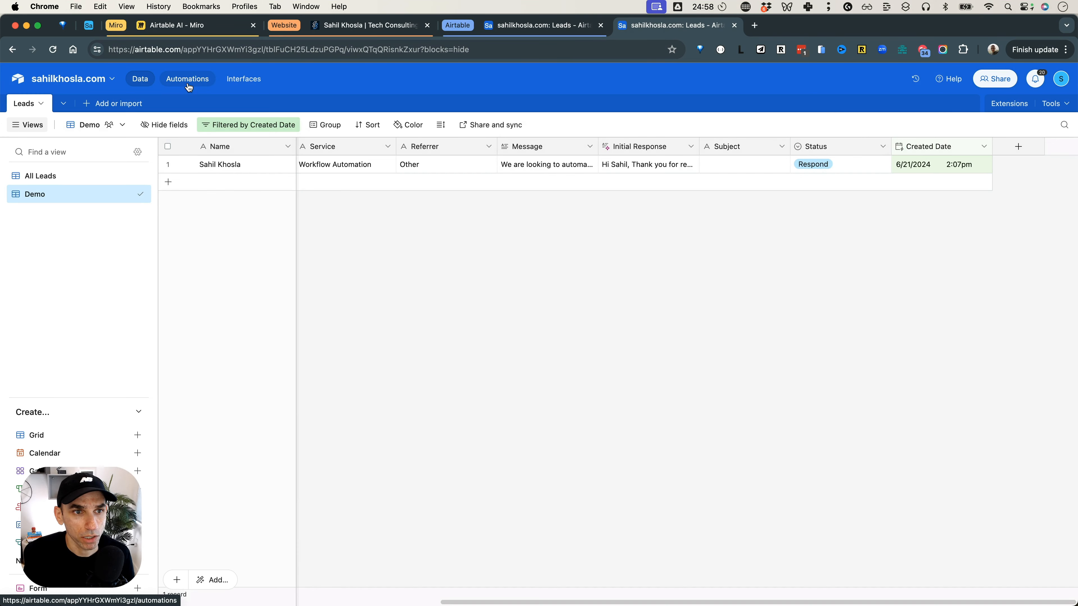
Open the base's automations and turn off the New Inquiry Notification automation.
click(190, 82)
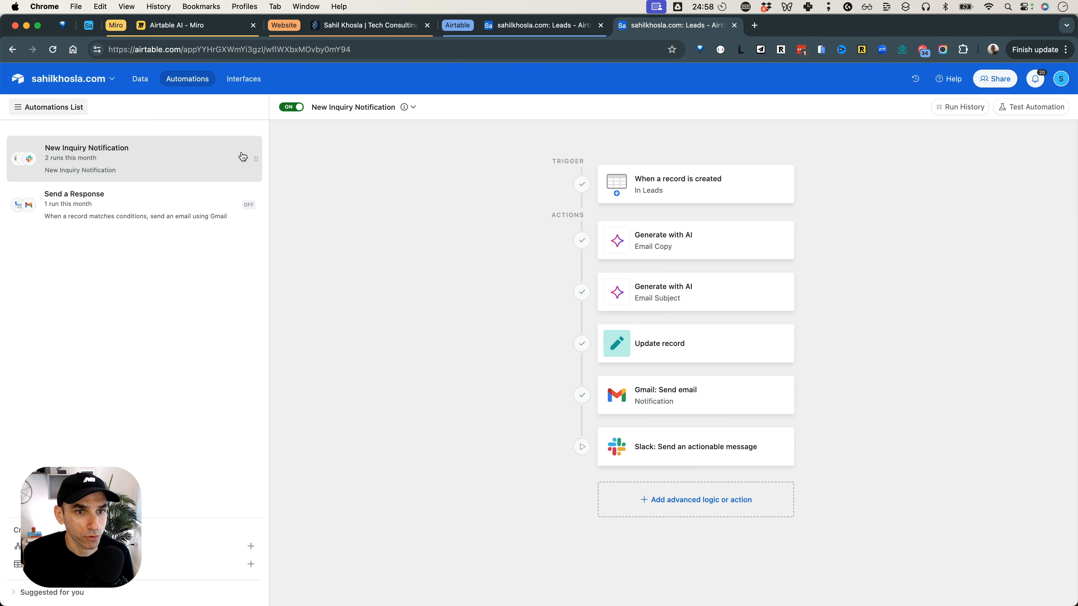
click(290, 107)
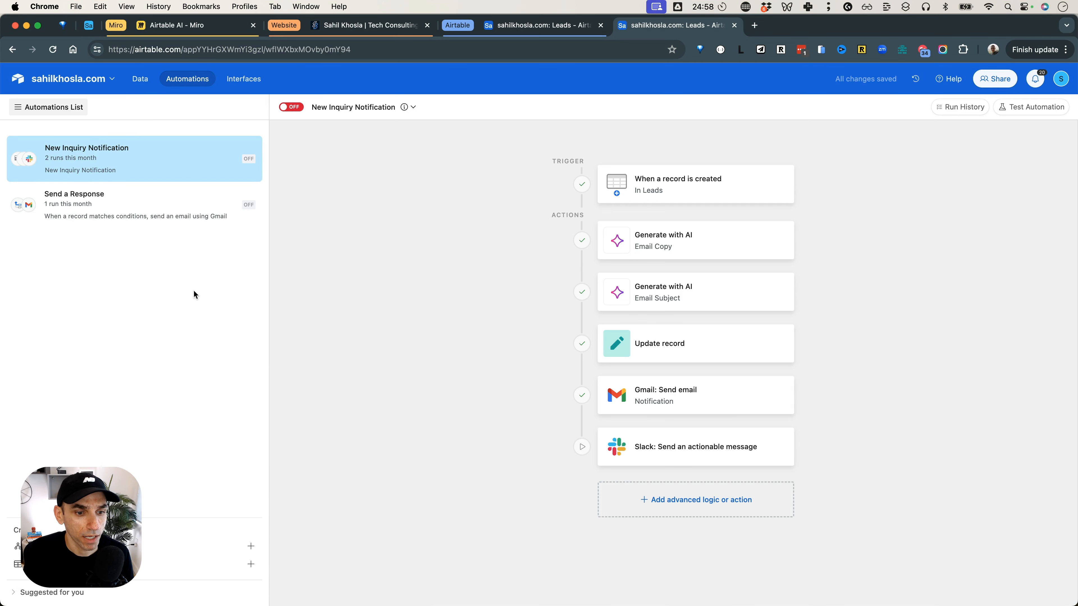
Create a new automation named "New Lead Notification and Auto Response".
click(250, 547)
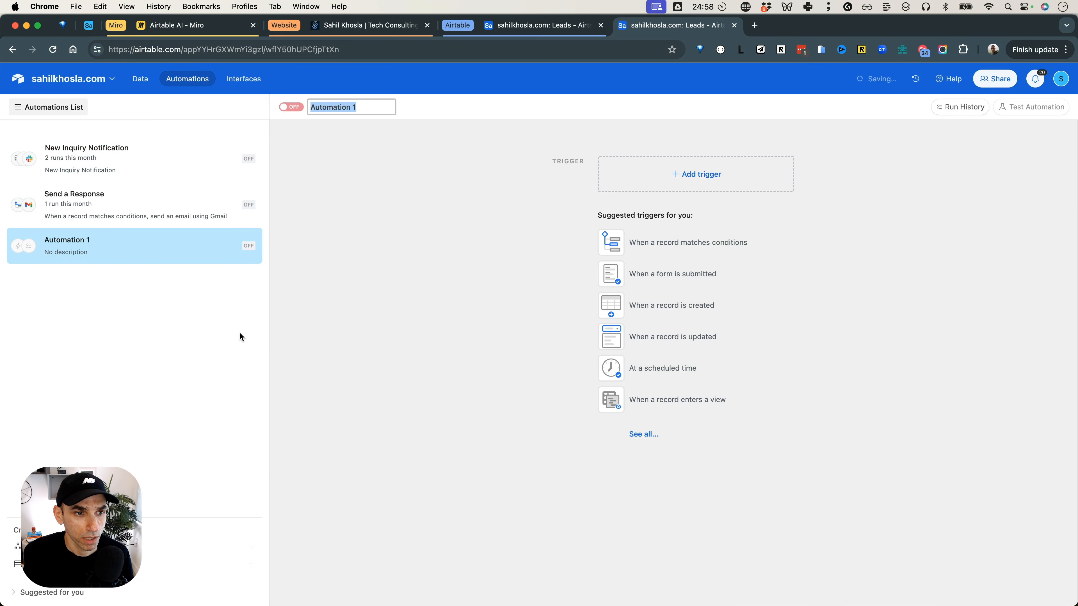
text(new)
key(BackSpace)
key(BackSpace)
key(BackSpace)
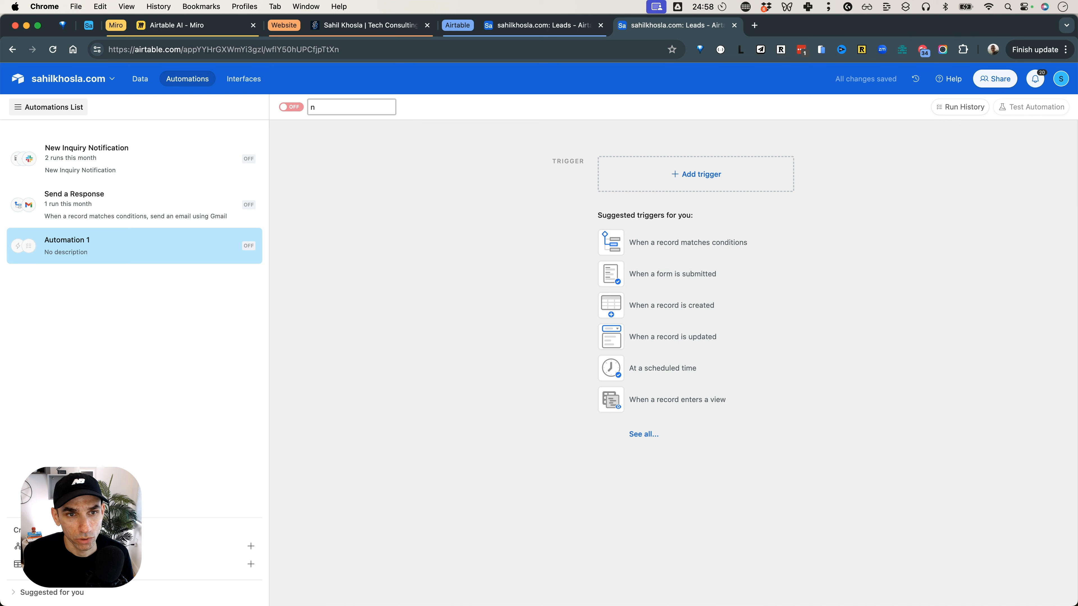
text(ew)
key(BackSpace)
key(BackSpace)
key(BackSpace)
text(New Lead)
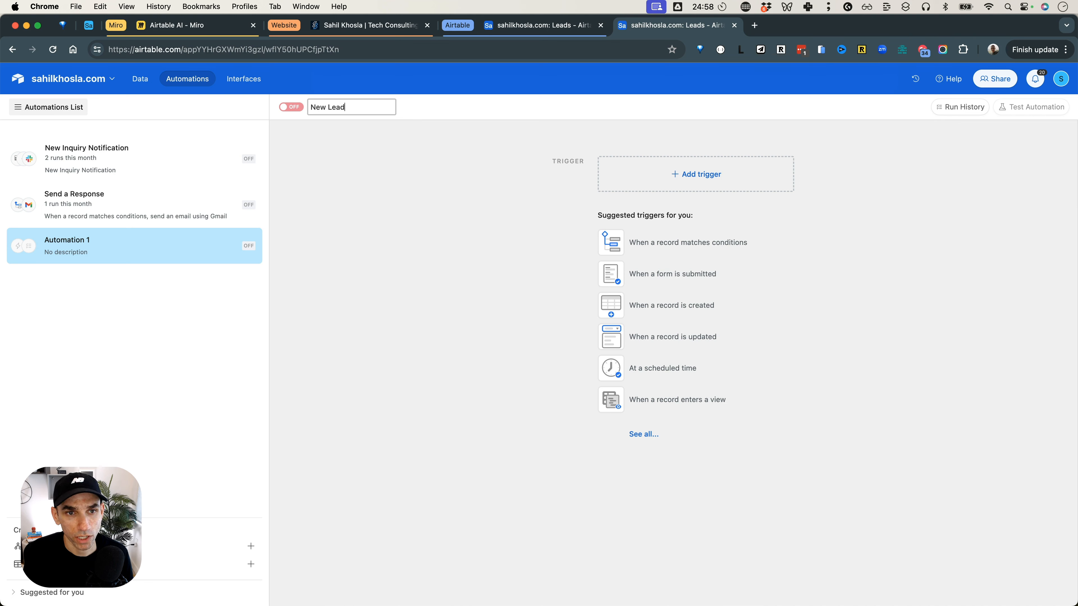
text( Notification and A)
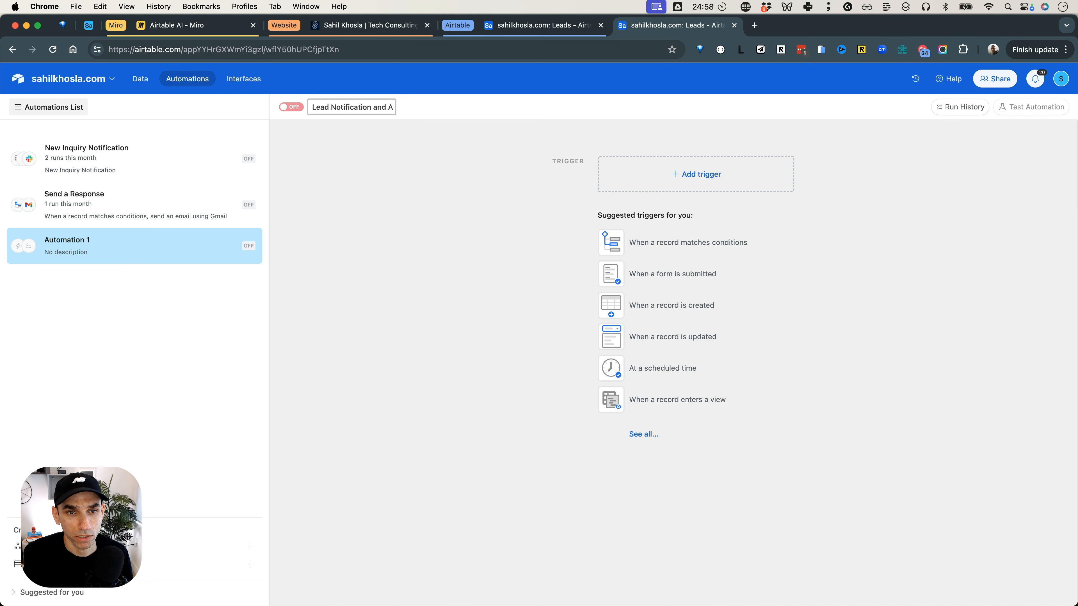
text(uto Response)
key(Return)
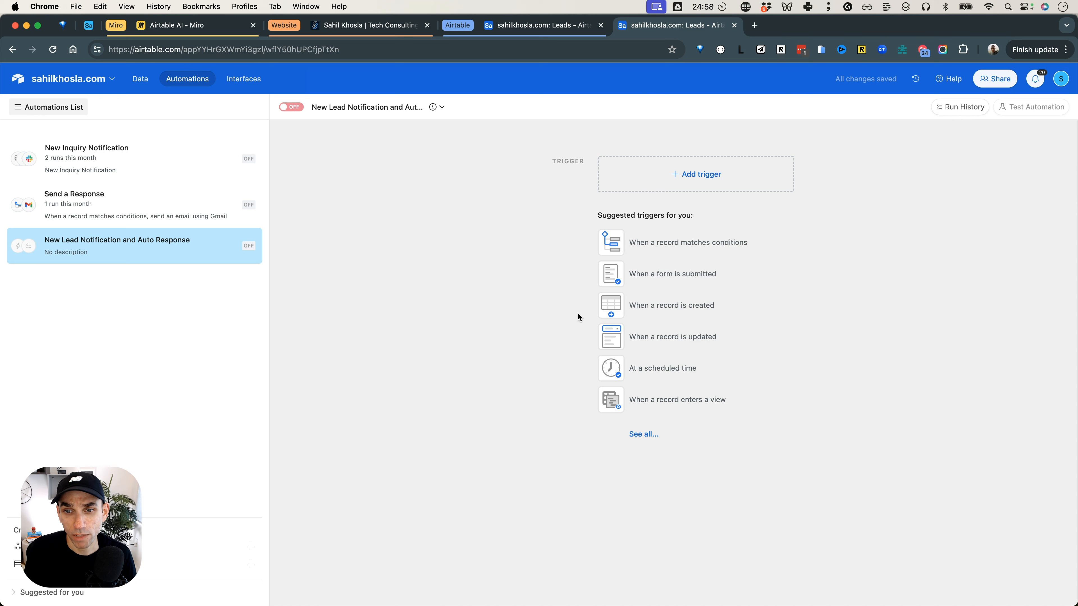
Set the automation's trigger to When a record is created, using the Leads table.
click(670, 296)
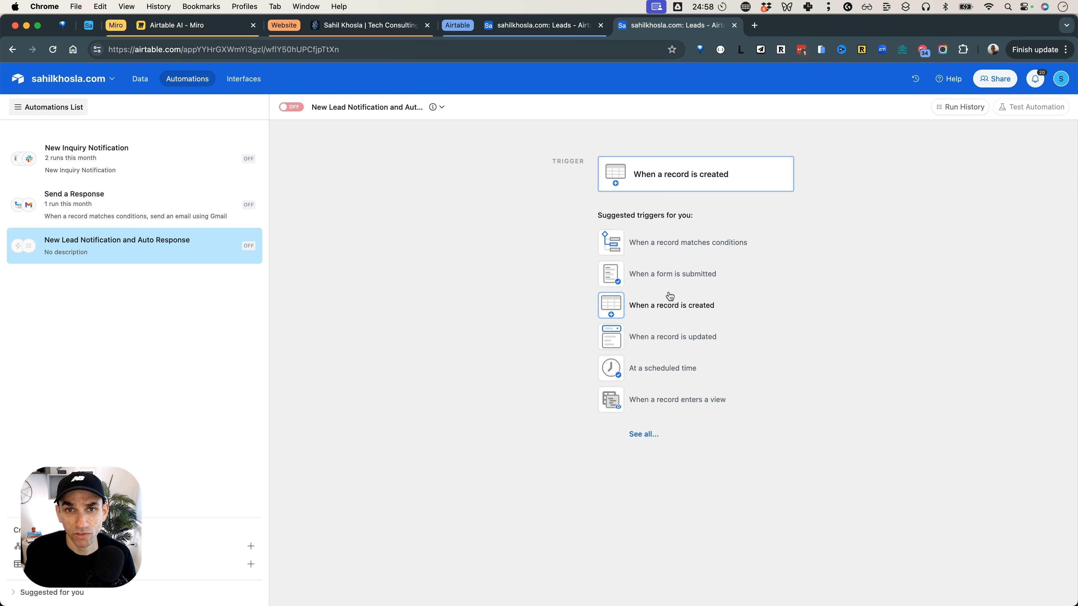
click(704, 308)
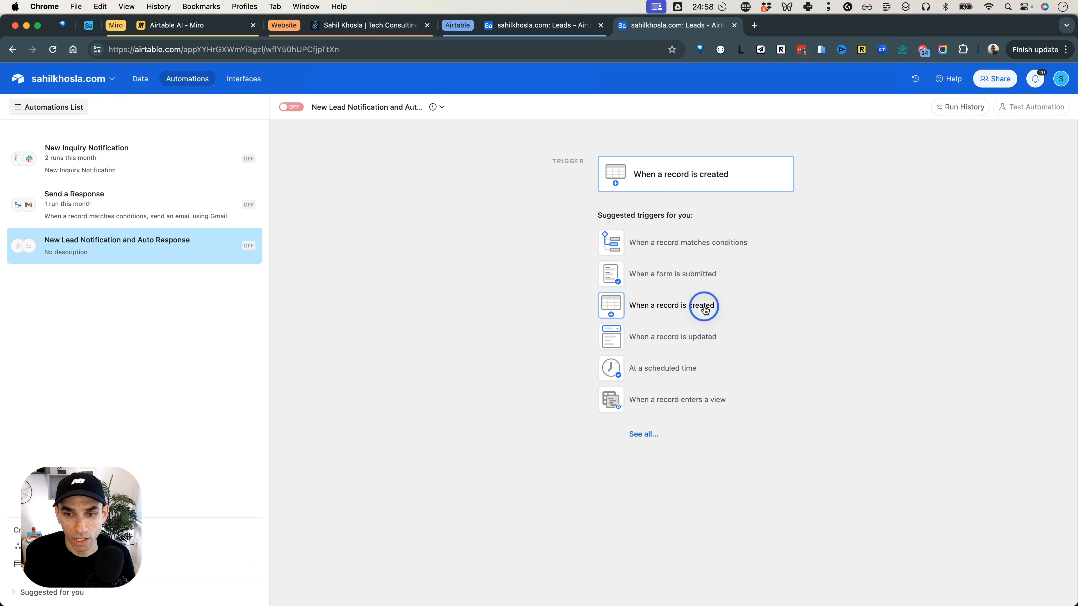
click(840, 269)
click(832, 304)
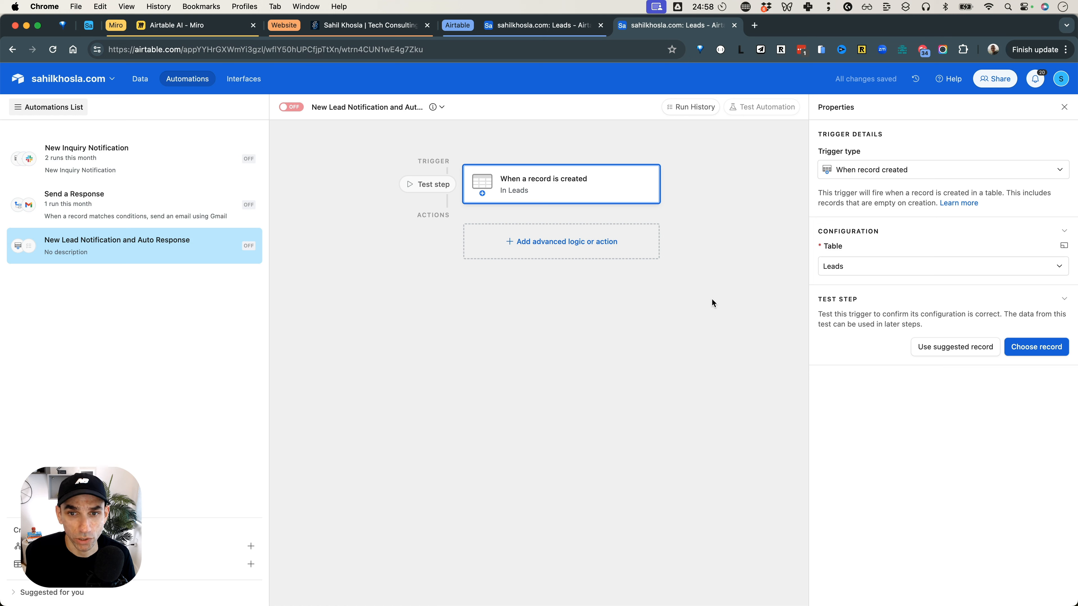
Add a Generate with AI action and describe it as "Create Email Copy".
click(598, 243)
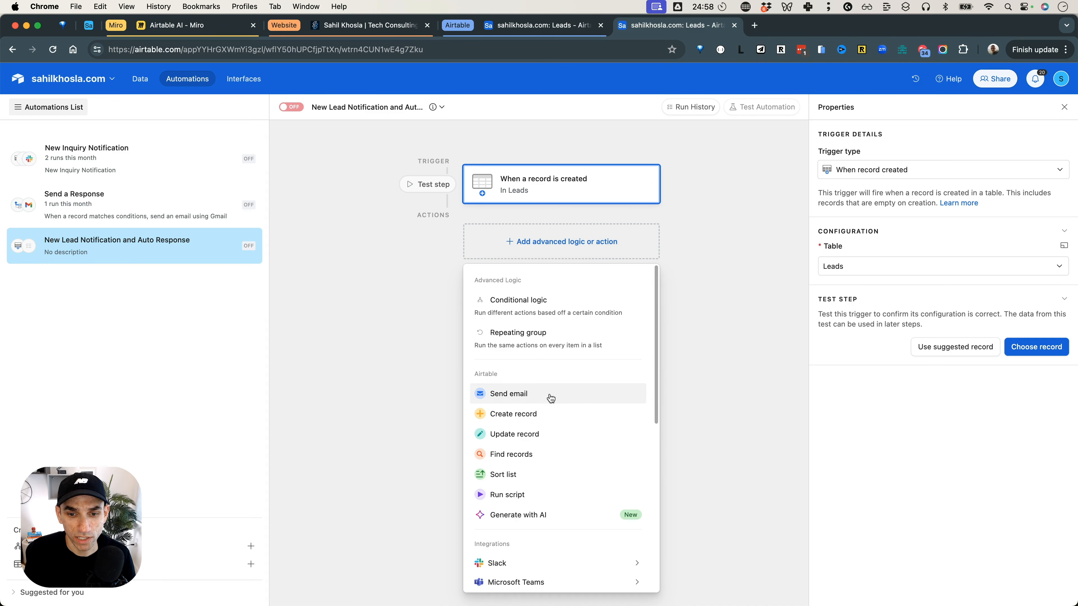
click(569, 518)
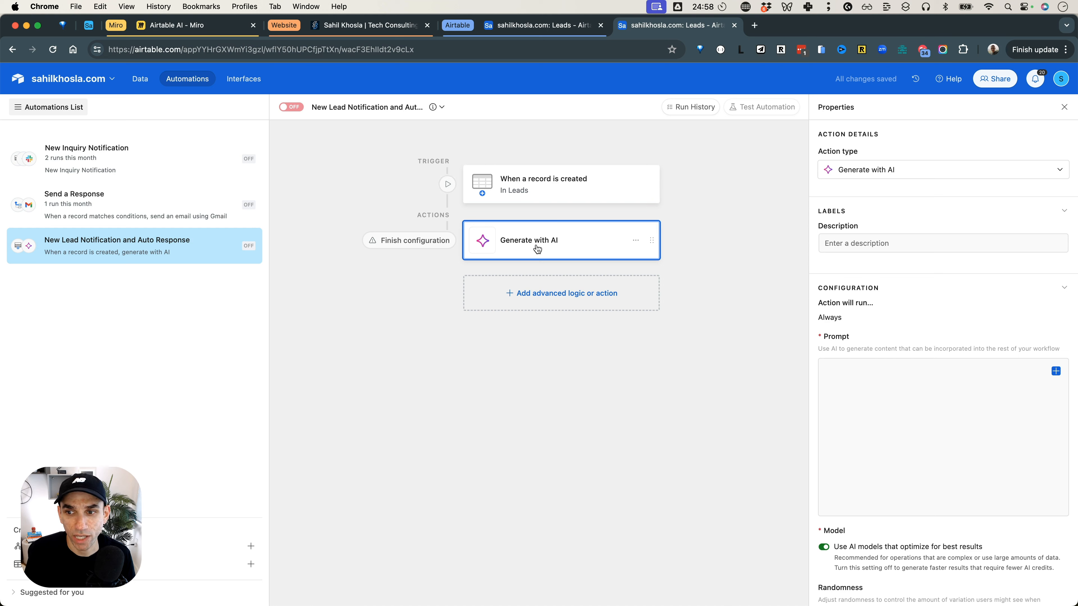
click(853, 243)
text(Create Email Copy)
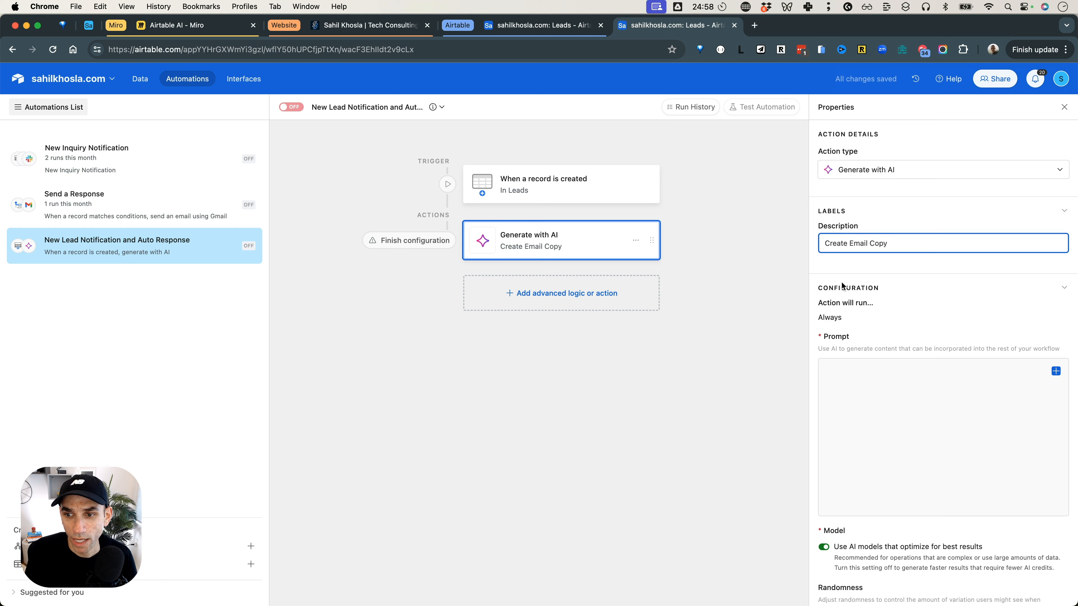
Begin the AI action's prompt with "Write to response to the incoming lead in the following format:".
click(857, 413)
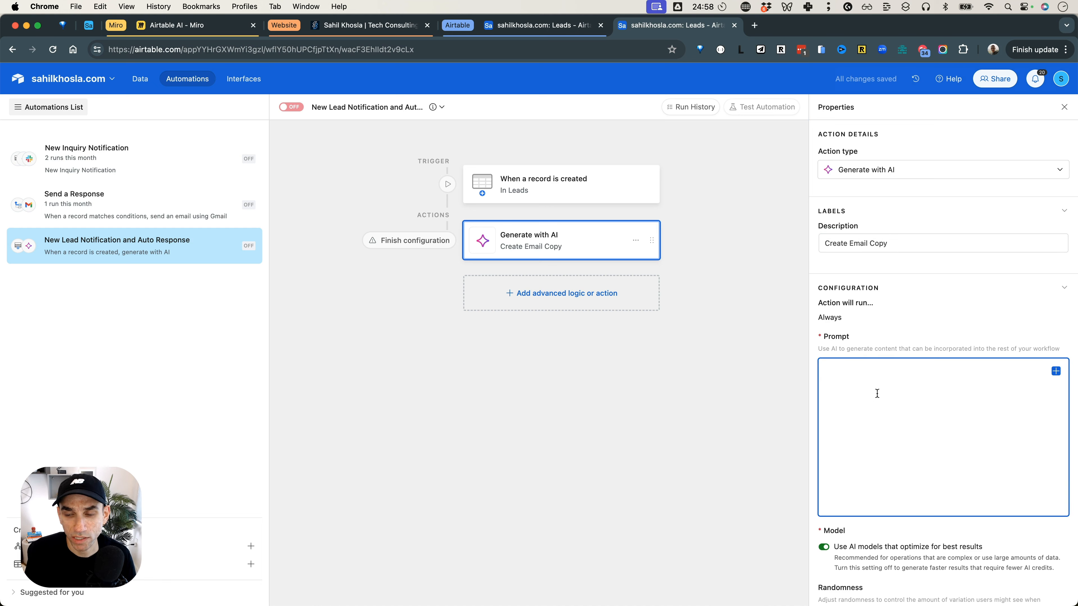
text(Write to reson)
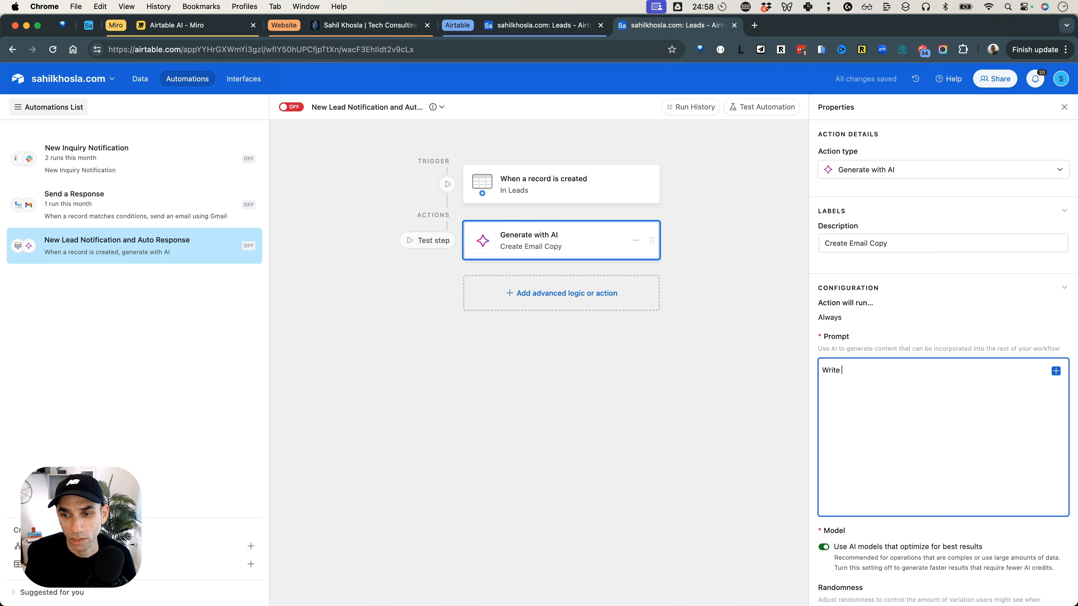
key(BackSpace)
key(BackSpace)
text(ponse to the incomi)
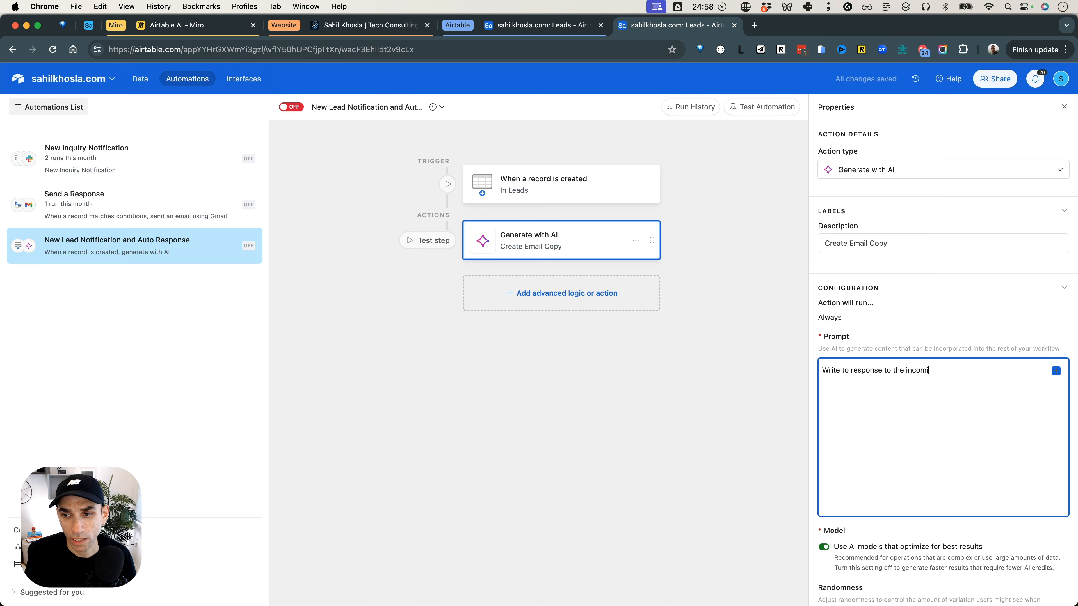
text(ng lead in the following format: )
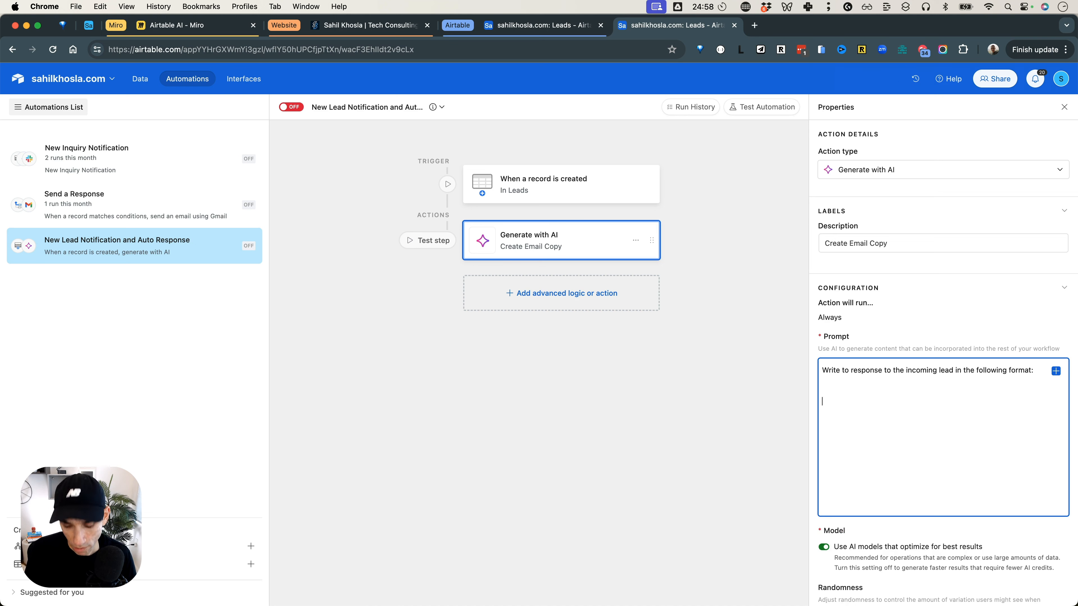
text(Hi Fi)
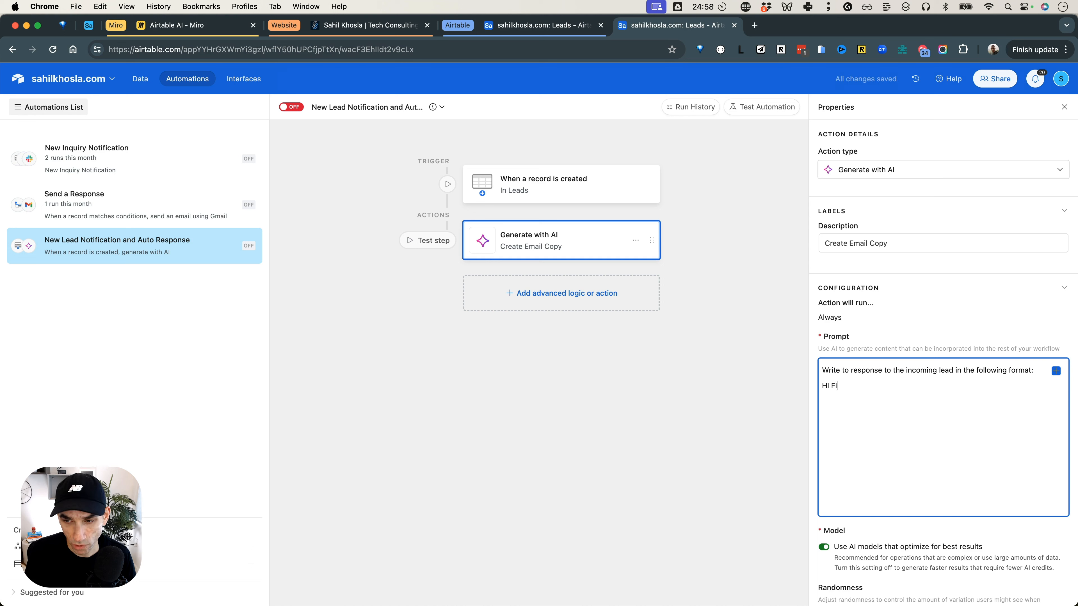
text(rst Name, )
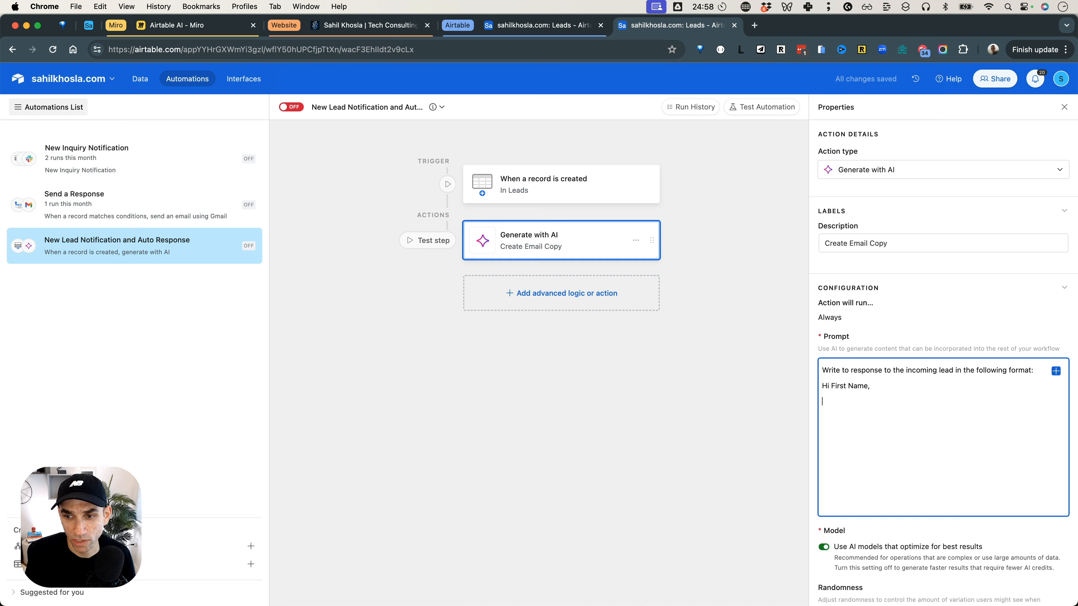
text(- Thanks for)
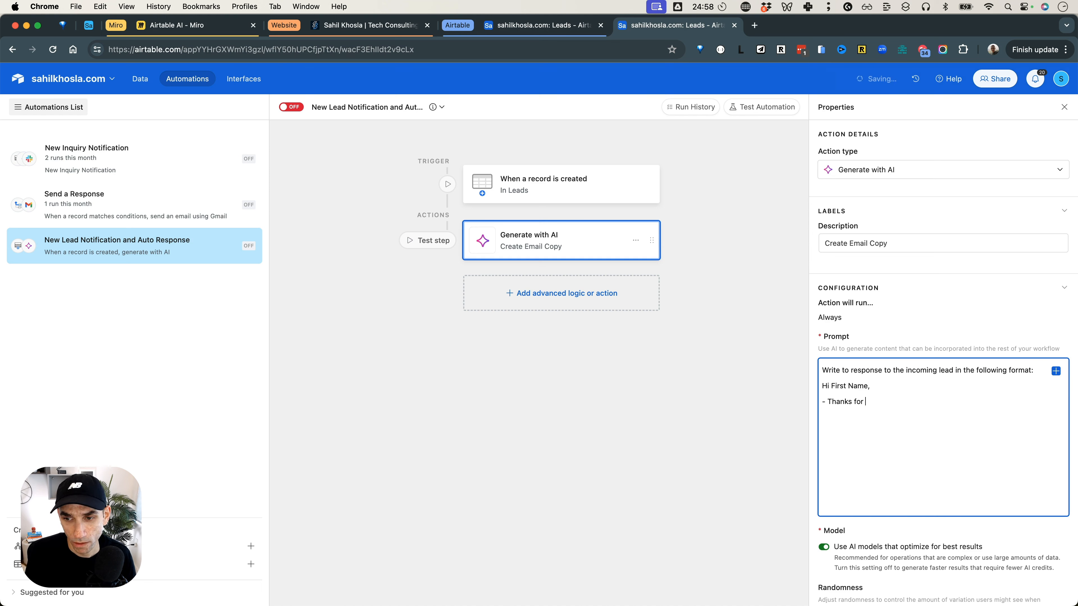
Add the greeting "Hi First Name," to the prompt and a "Para 1" section with the point "- thanks for reaching out through my website".
key(super+shift+Left)
key(BackSpace)
text(Para 1)
key(Return)
text(- thanks for reaching out throu)
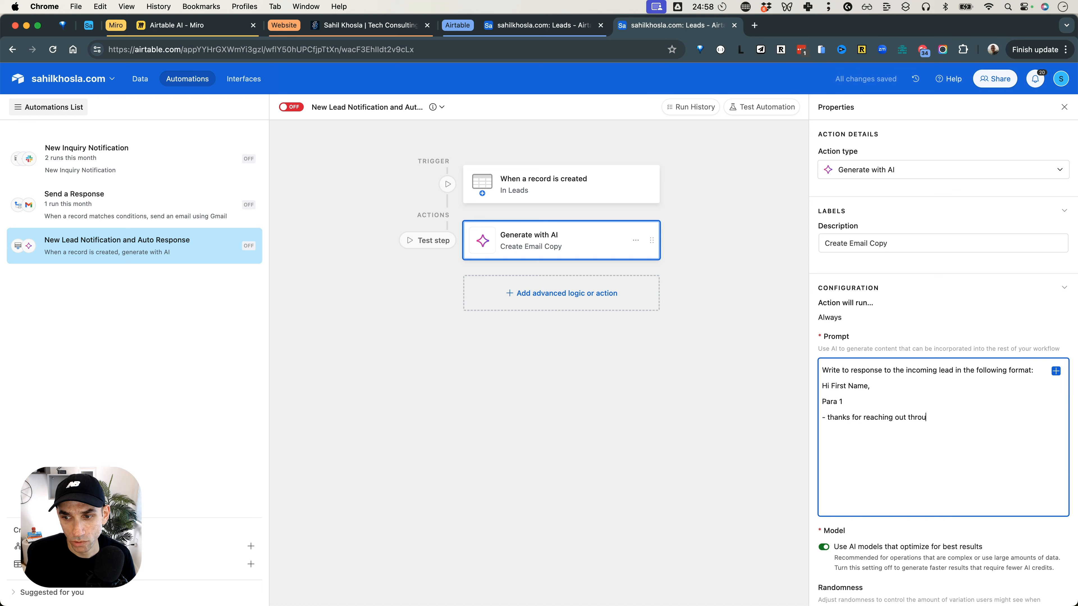
text(gh my website)
Add a "Para 2" section to the prompt with "- interested in helping you with your request as mentioned in the {Message}".
key(Return)
text(Para 2 )
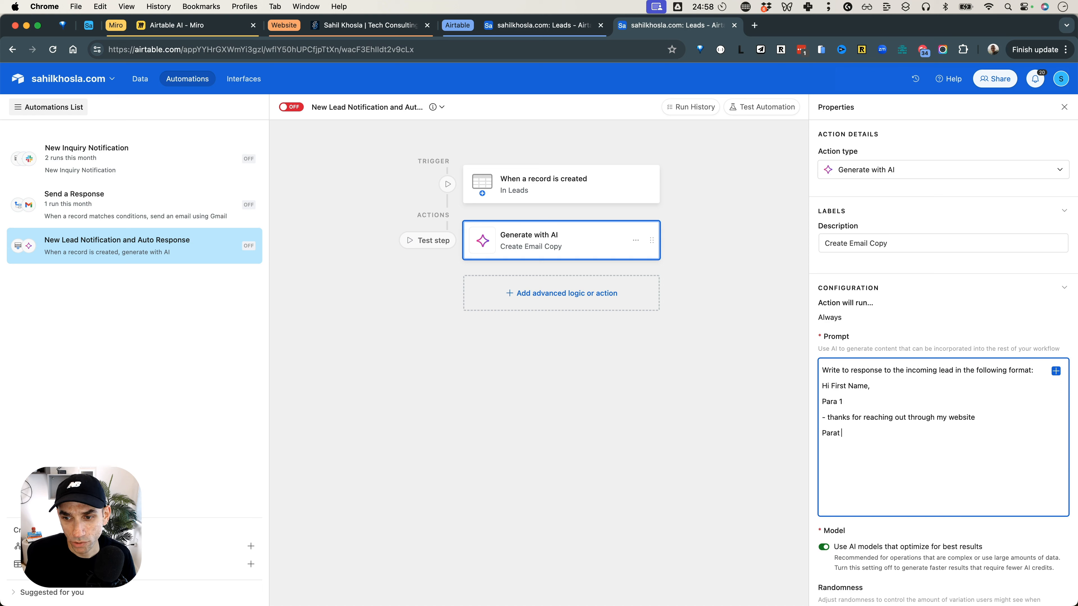
text(- interested in helping you with your request as mentine)
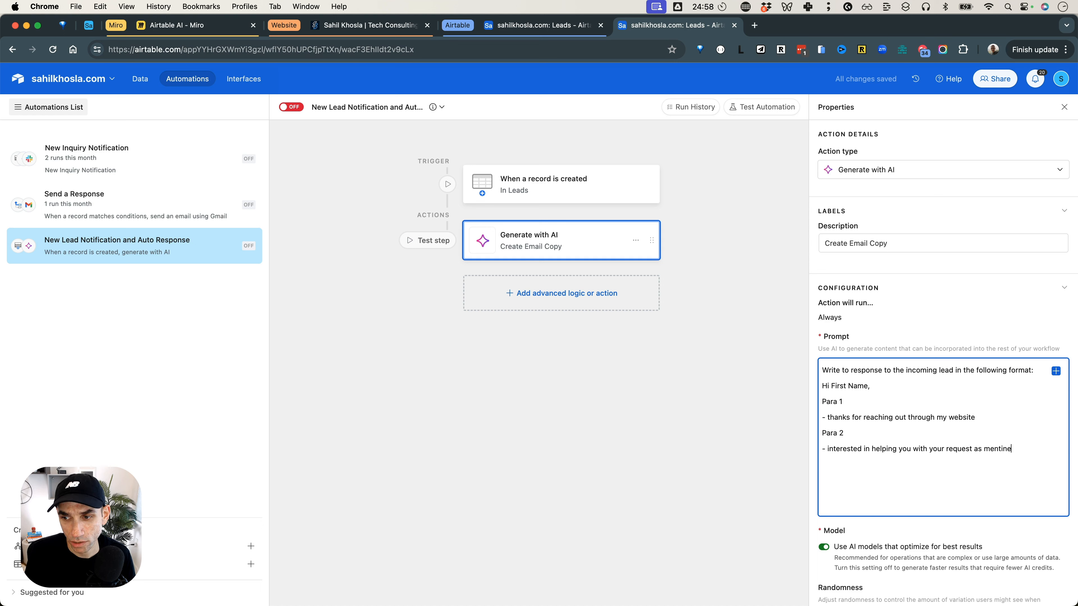
key(BackSpace)
text(oned in the Message})
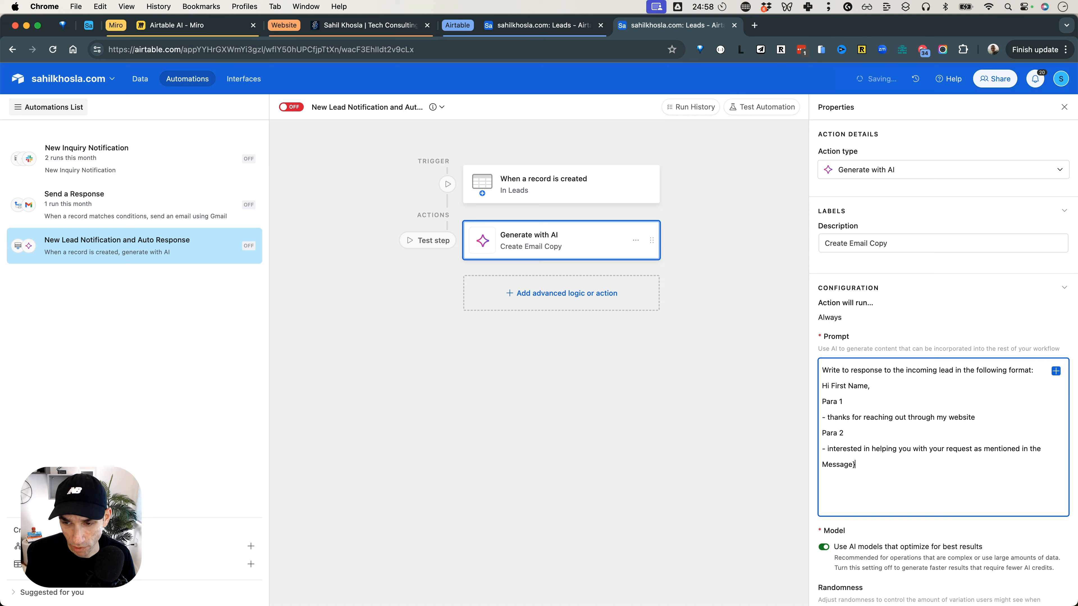
key(alt+Left)
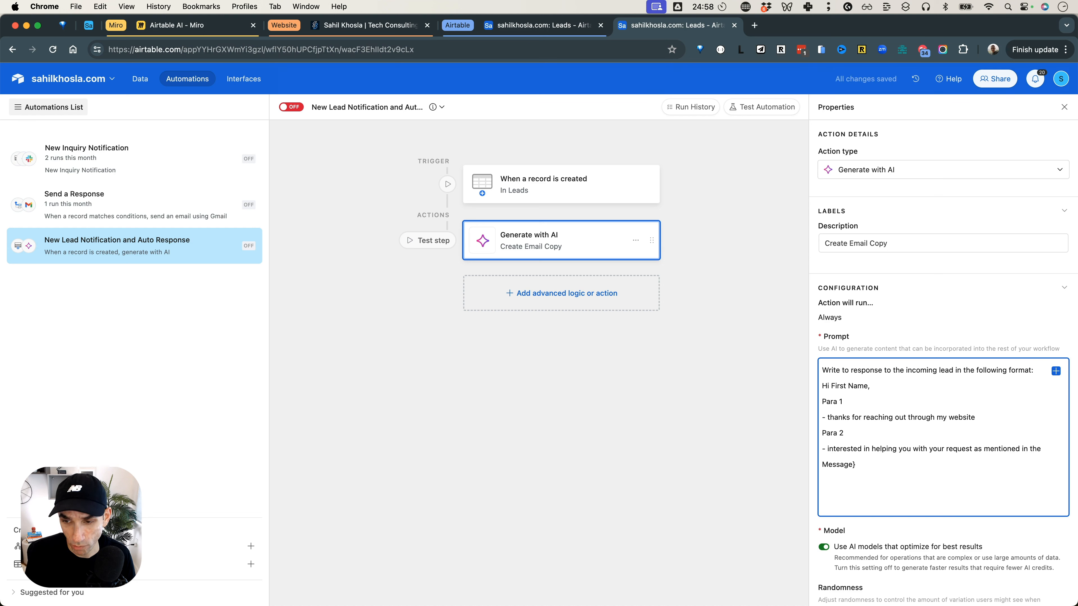
text({)
Enclose First Name in curly braces in the prompt's greeting, making it "Hi {First Name},".
click(833, 380)
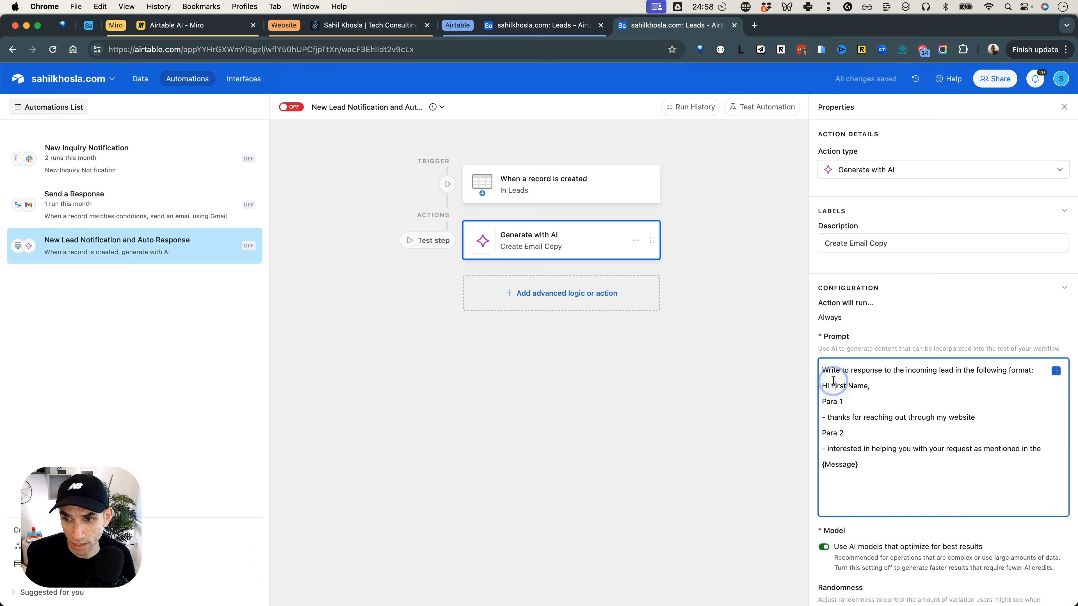
text({)
key(alt+Right)
key(alt+Right)
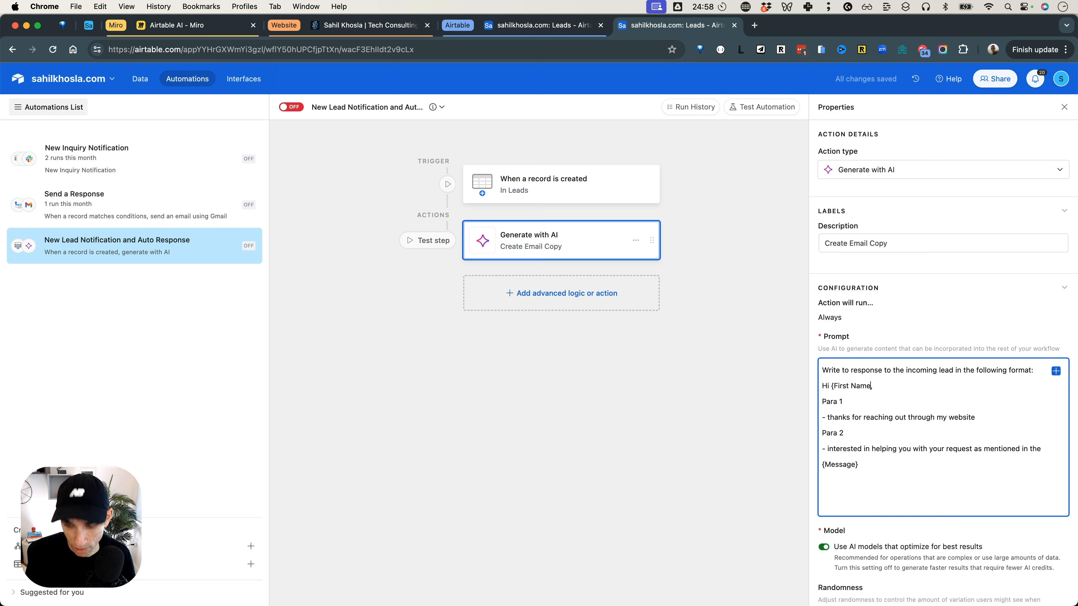
text(})
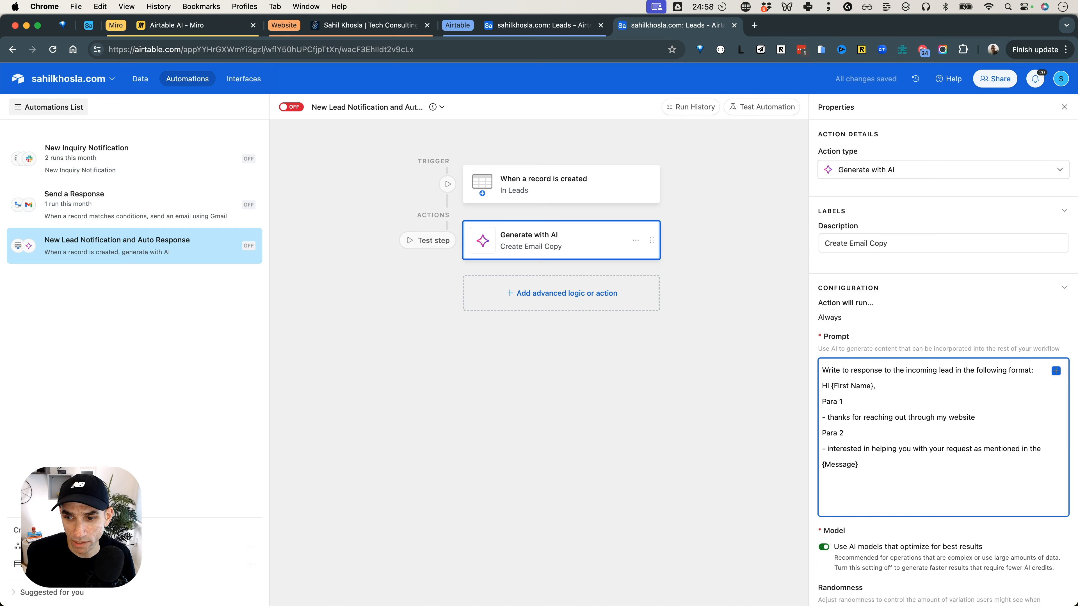
Add a "Para 3" heading at the end of the prompt and start a dash bullet beneath it.
key(Return)
text(Para 3)
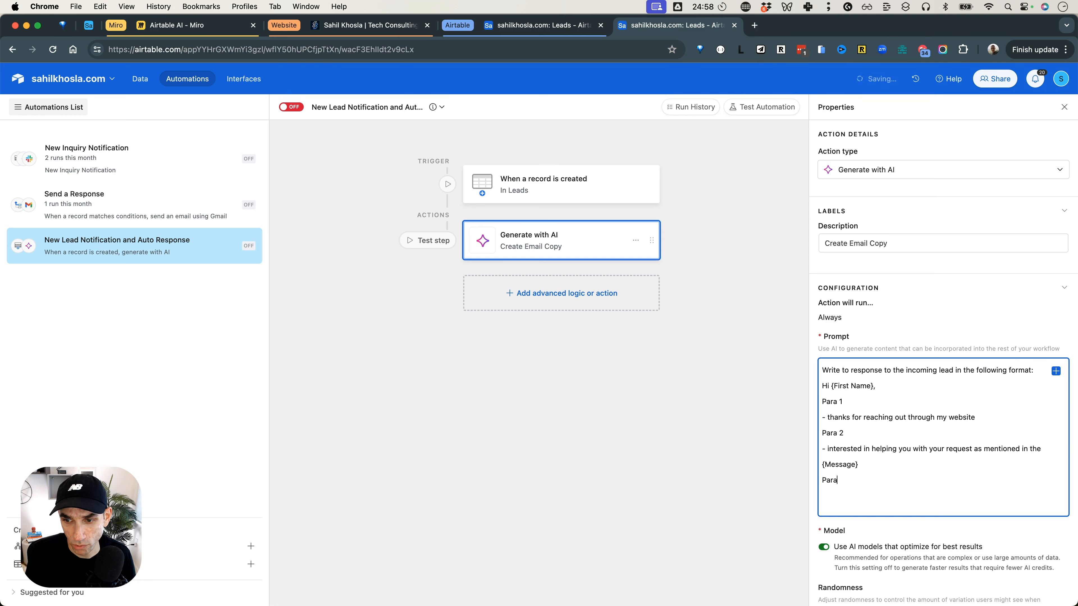
key(Return)
text(- )
text(Let's)
key(BackSpace)
key(BackSpace)
key(BackSpace)
text(are you available to schedule a call?)
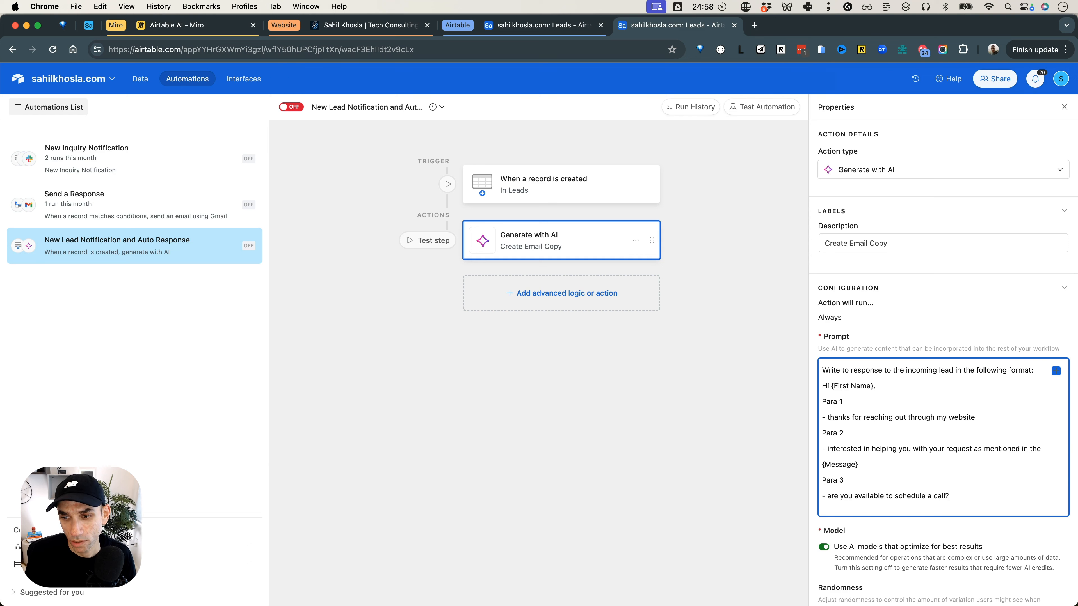
key(alt+BackSpace)
key(alt+BackSpace)
key(alt+BackSpace)
key(alt+BackSpace)
key(alt+BackSpace)
key(alt+BackSpace)
key(alt+BackSpace)
Write the Para 3 point "Let's get on a call to discuss further. You can book through my calendar at this link:".
text(Let's get on a call to discuss fu)
text(rther, Y)
text(. You can book through my calendar at thsi )
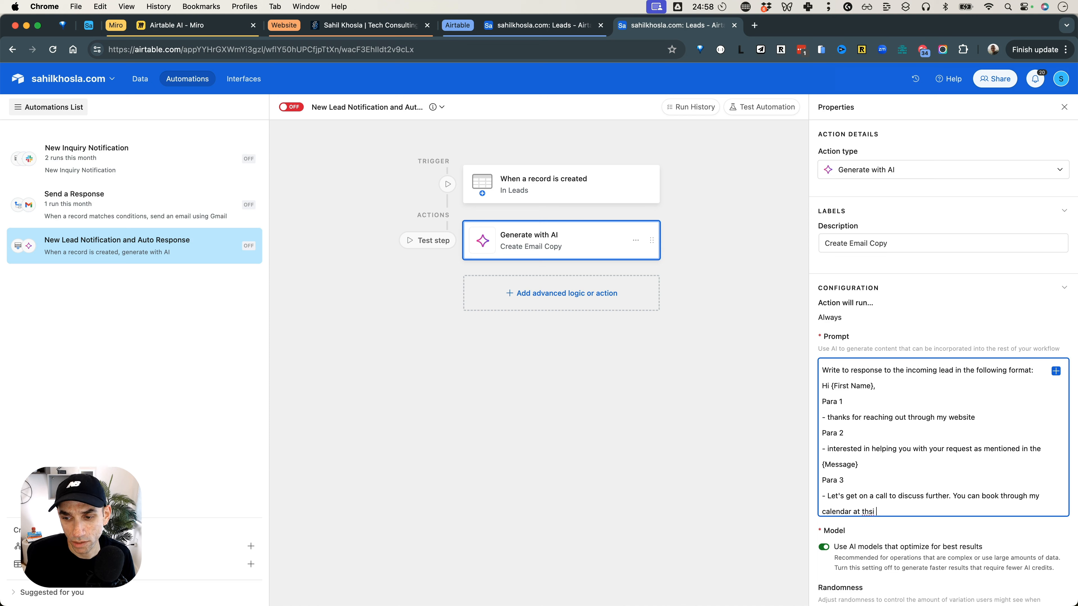
key(BackSpace)
key(BackSpace)
key(BackSpace)
text(is link:)
scroll(848, 376, down, 1)
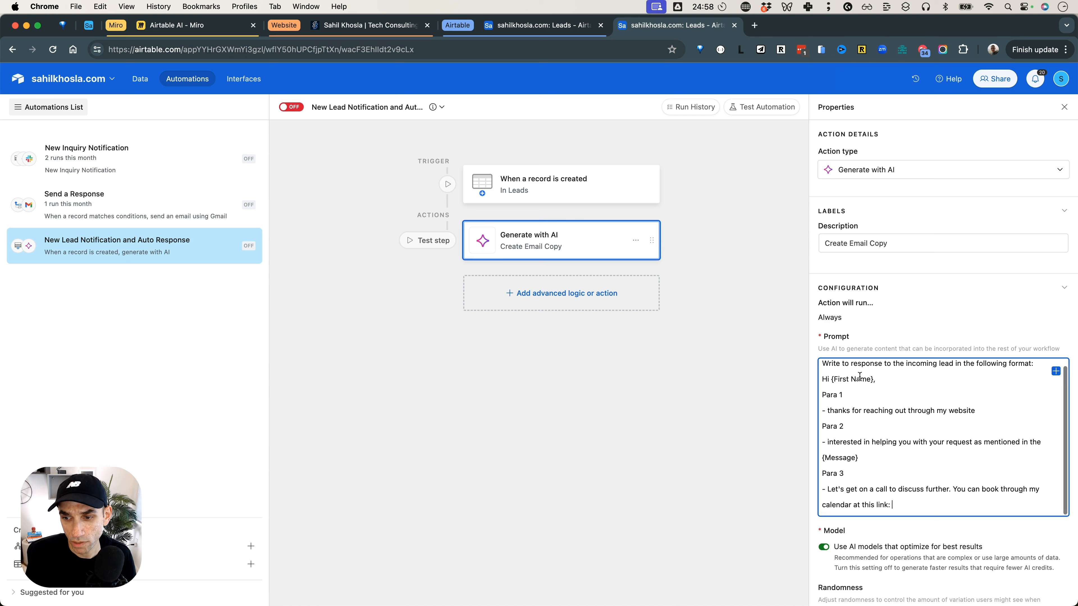
Copy the personal Calendly booking address from a new browser tab and paste it after "link:" in the AI prompt.
key(super+t)
text(calendly.com/sahilkhosla/)
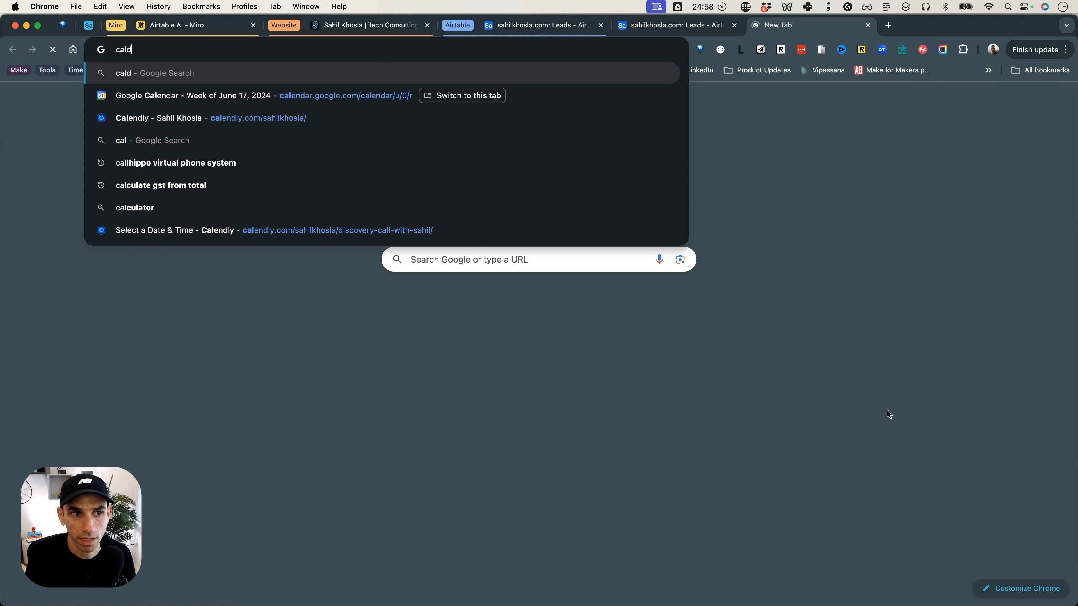
key(super+a)
key(super+c)
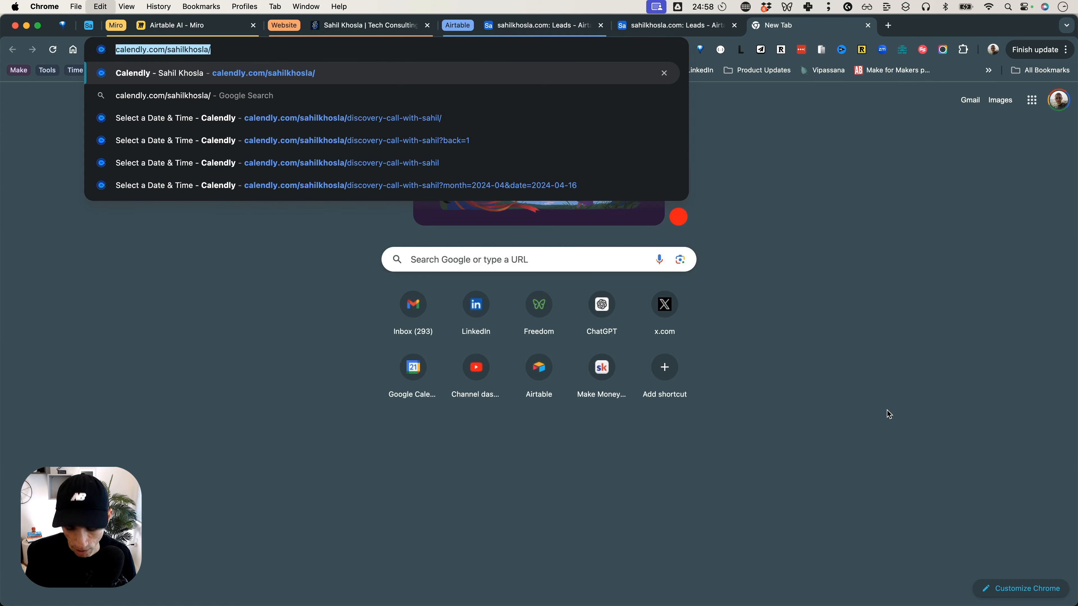
key(ctrl+shift+Tab)
key(super+v)
scroll(887, 412, down, 2)
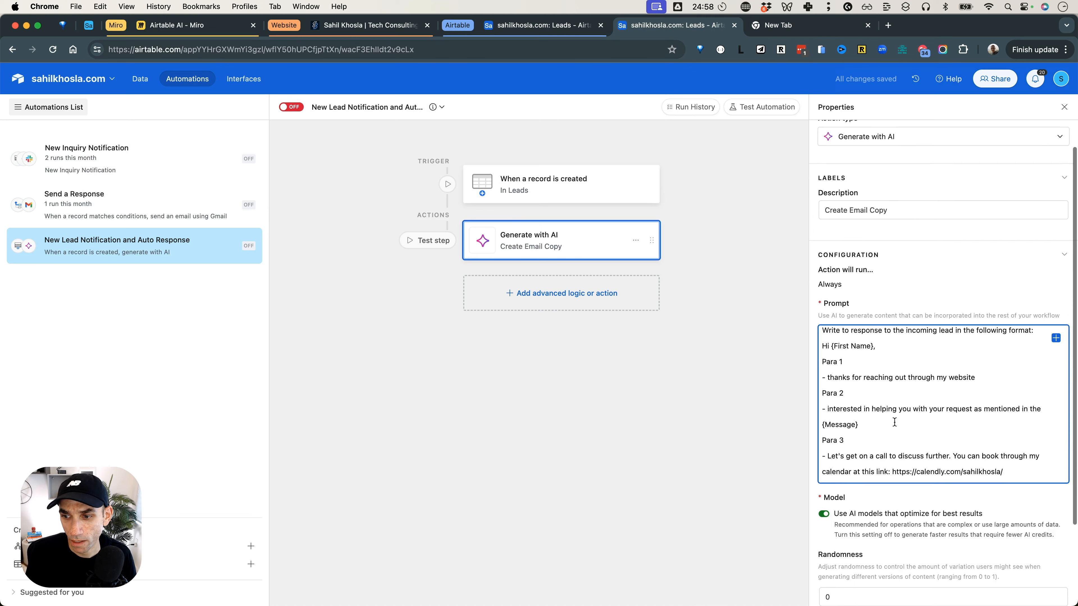
Add a "Closing" heading at the end of the prompt with the bullet "- Looking forward" beneath it.
key(Return)
text(Closing)
key(Return)
text(- Looking forward)
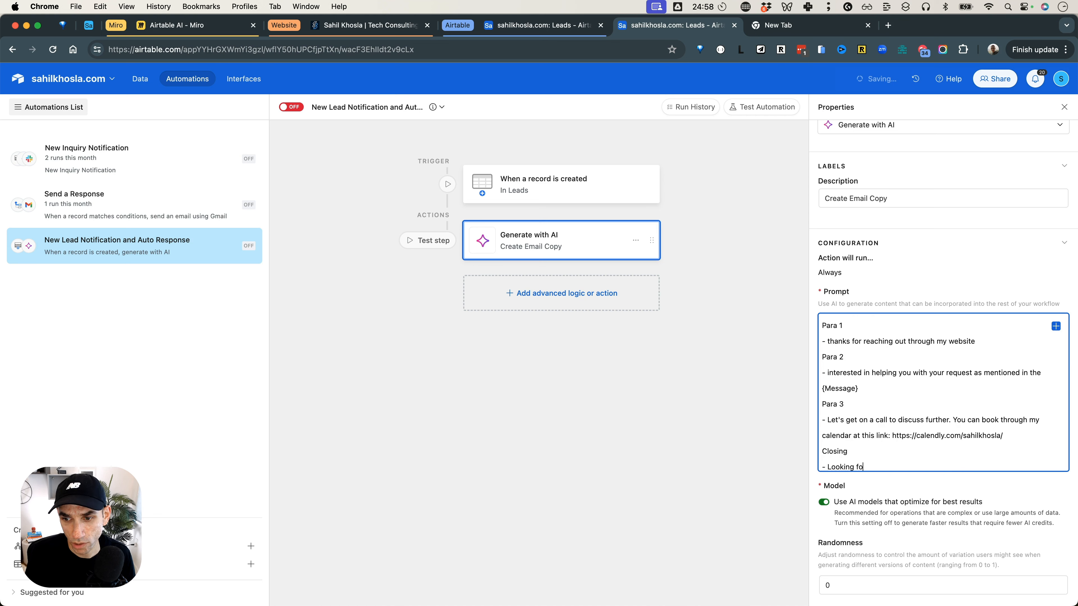
Add a "Signature" heading to the end of the prompt, followed by "Regards," and the sender's first name on separate lines.
key(Return)
text(Signature)
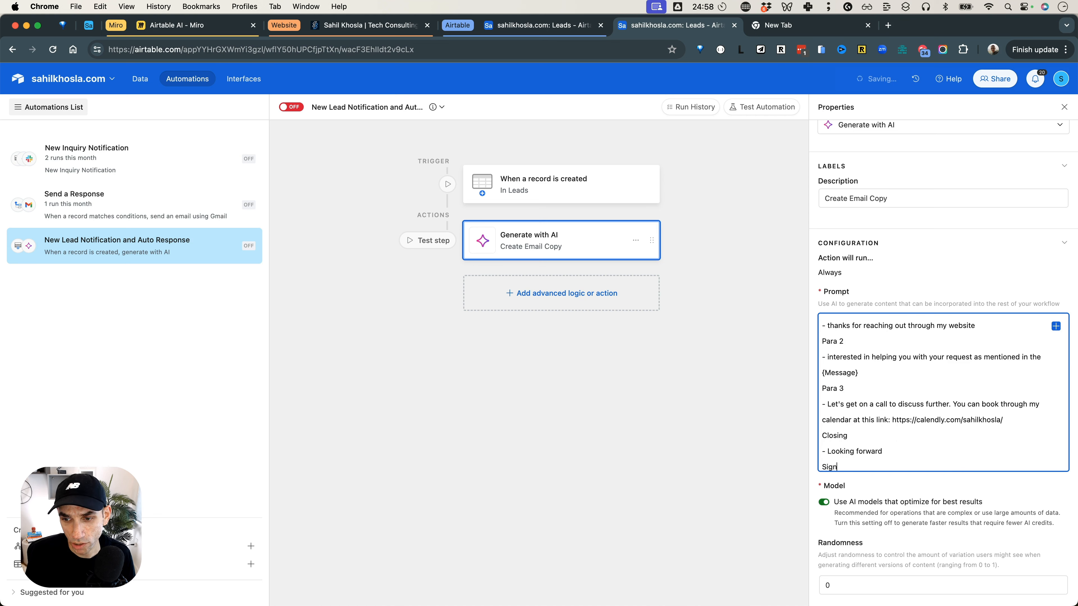
key(Return)
text(Regards,)
key(Return)
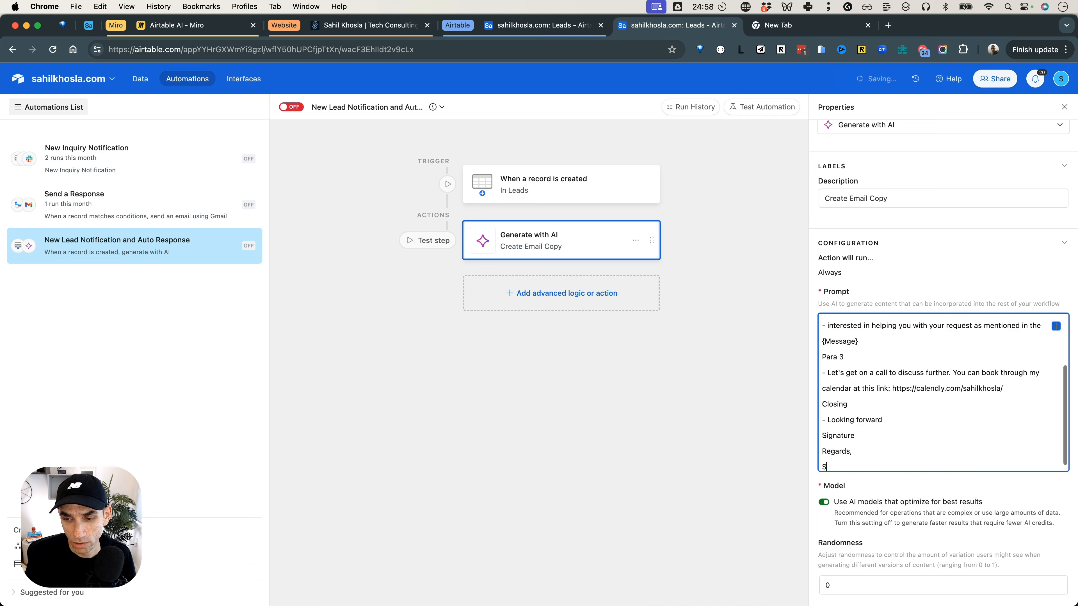
text(Sahil)
click(723, 369)
scroll(914, 392, down, 1)
scroll(911, 393, up, 3)
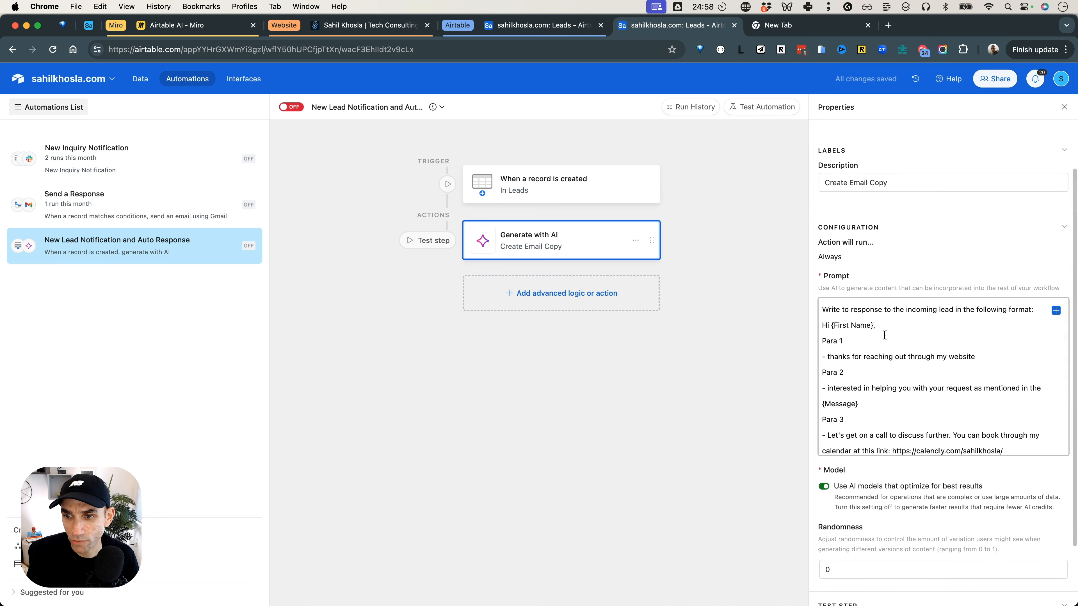
Replace the typed {First Name} placeholder in the prompt's greeting with the First Name field from the trigger record.
click(871, 325)
drag(871, 325, 831, 325)
key(BackSpace)
drag(1077, 153, 1045, 161)
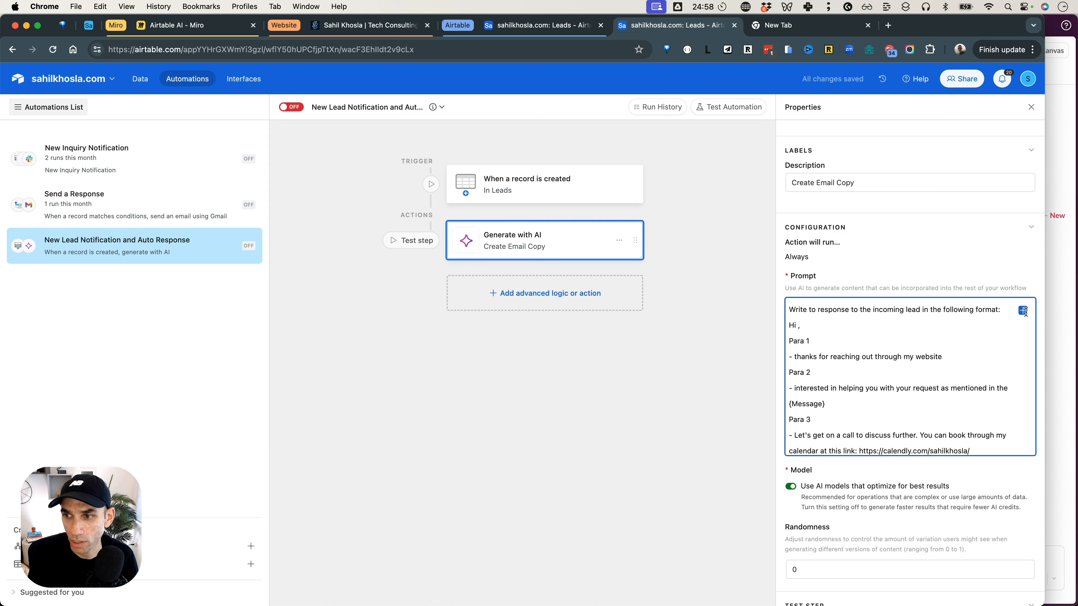
click(1023, 310)
scroll(929, 418, down, 5)
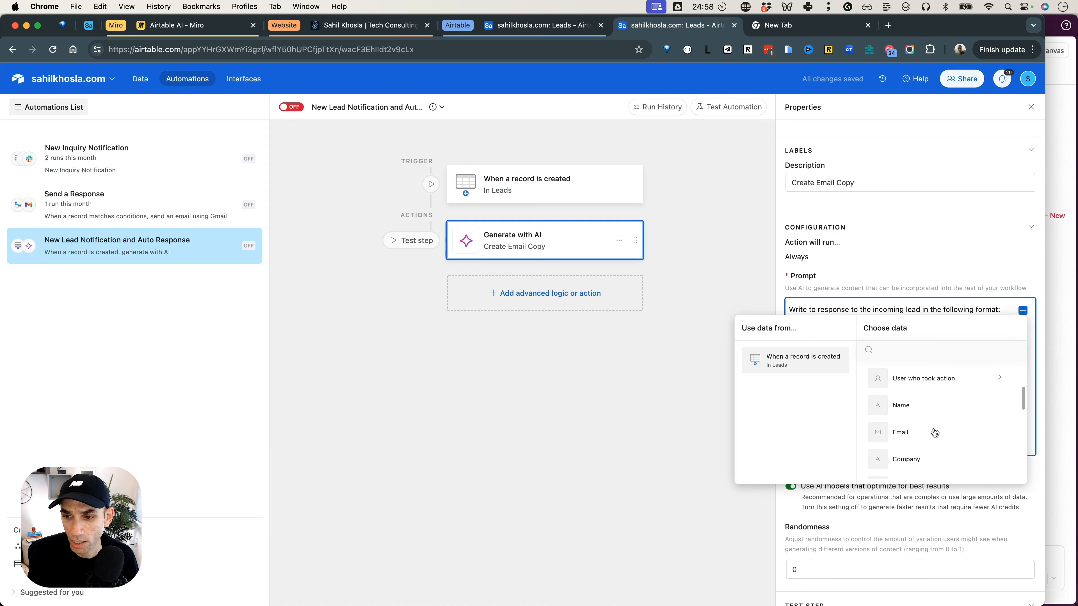
scroll(919, 409, down, 3)
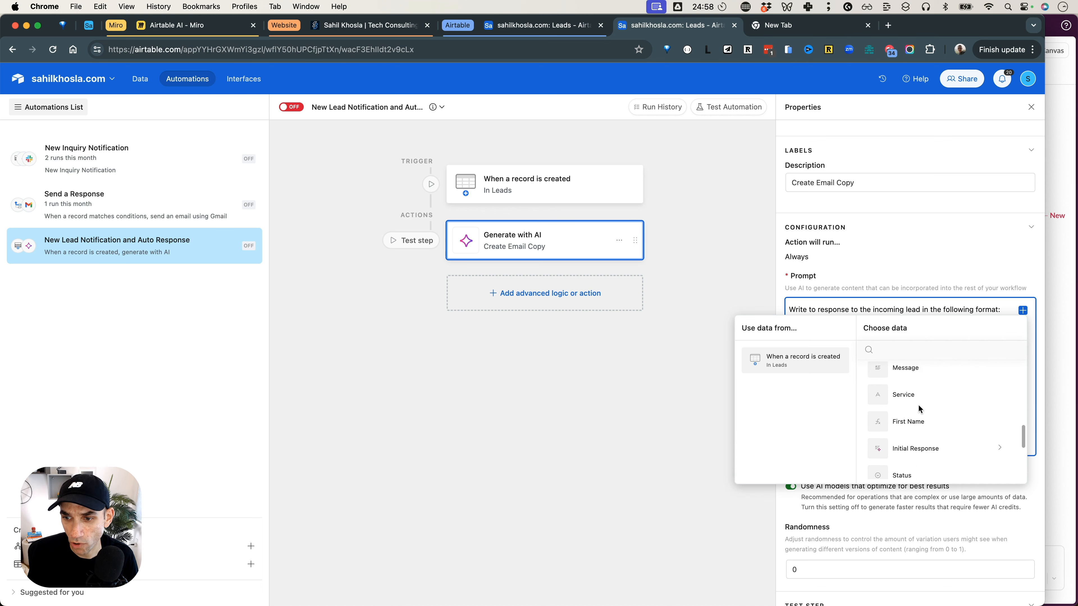
click(918, 425)
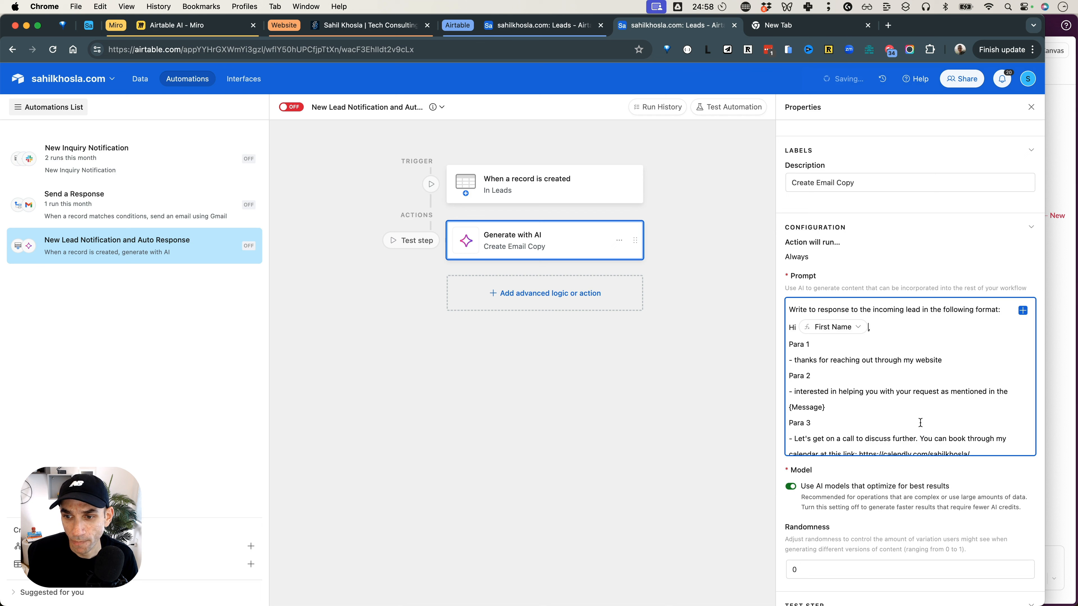
Replace the typed {Message} placeholder under Para 2 with the Message field from the trigger record.
click(835, 408)
key(super+shift+Left)
key(BackSpace)
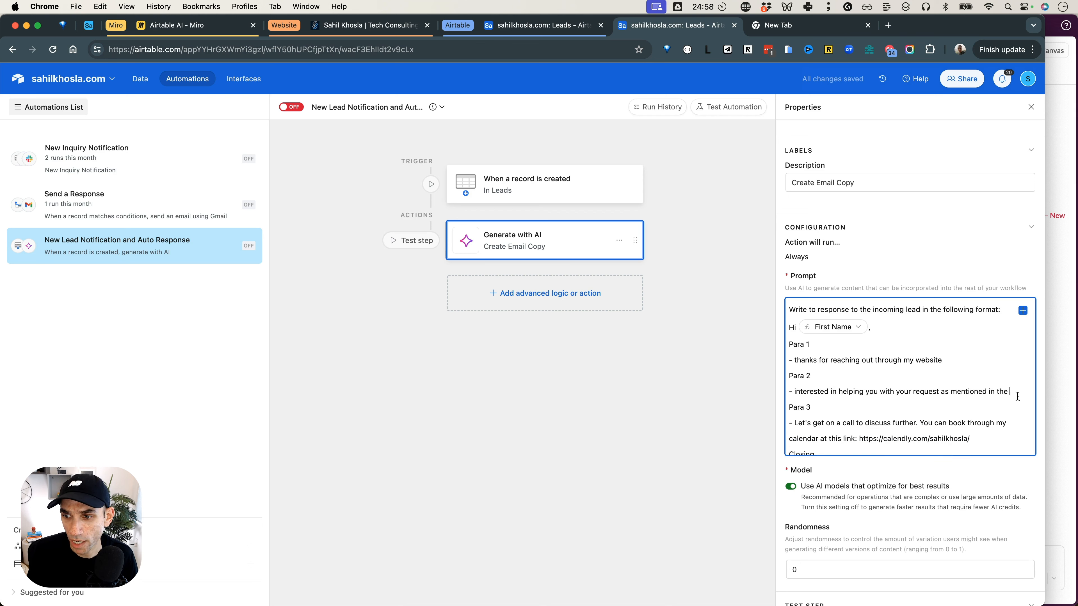
click(1022, 310)
text(mess)
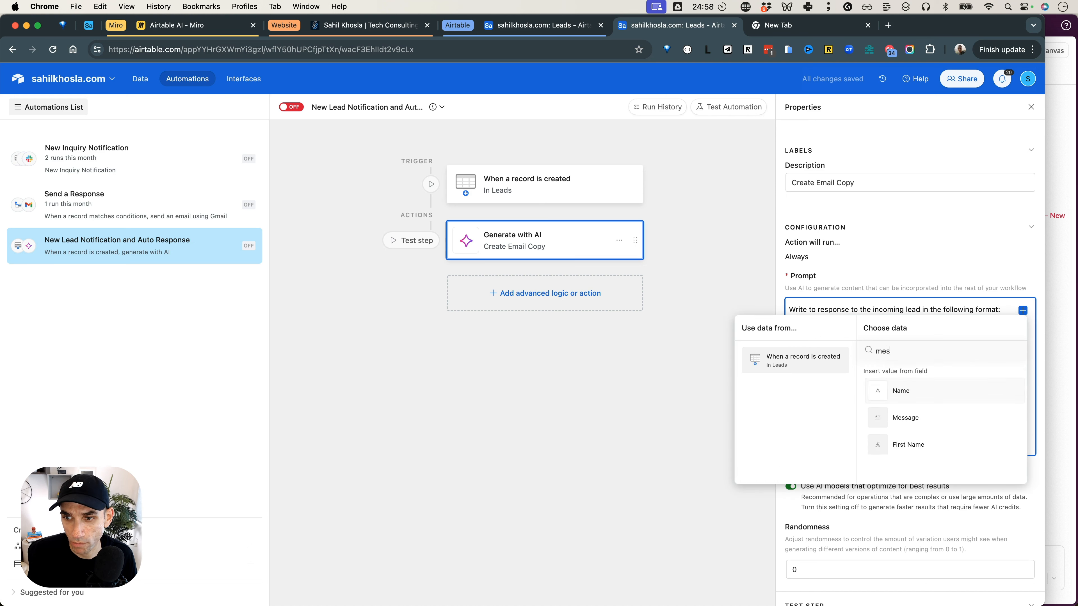
click(931, 399)
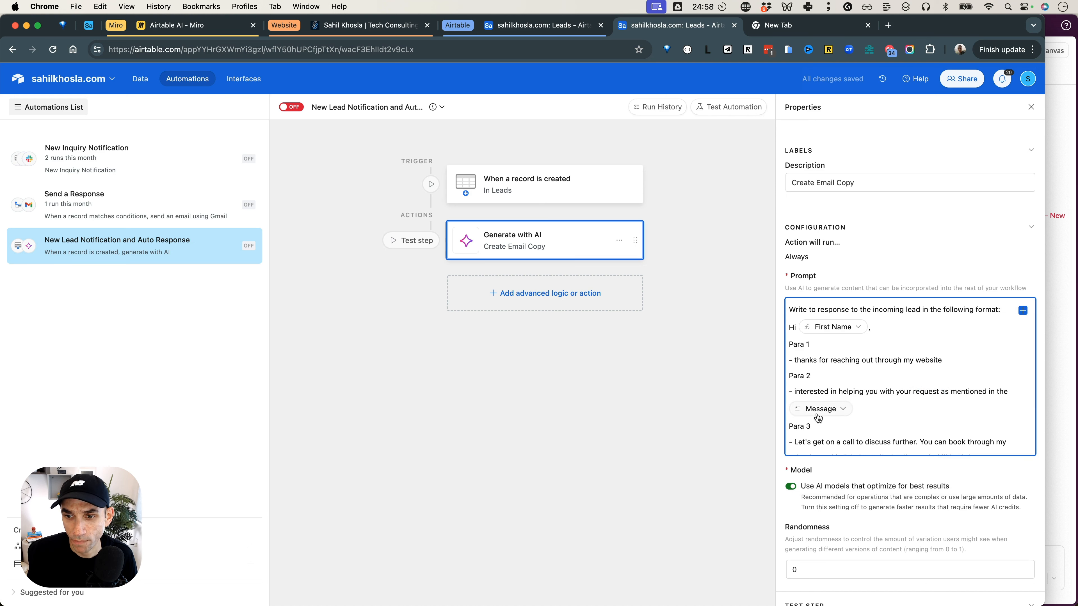
Test the trigger and the AI action with the existing NoCode University lead record, and expand the generated response.
scroll(837, 363, up, 1)
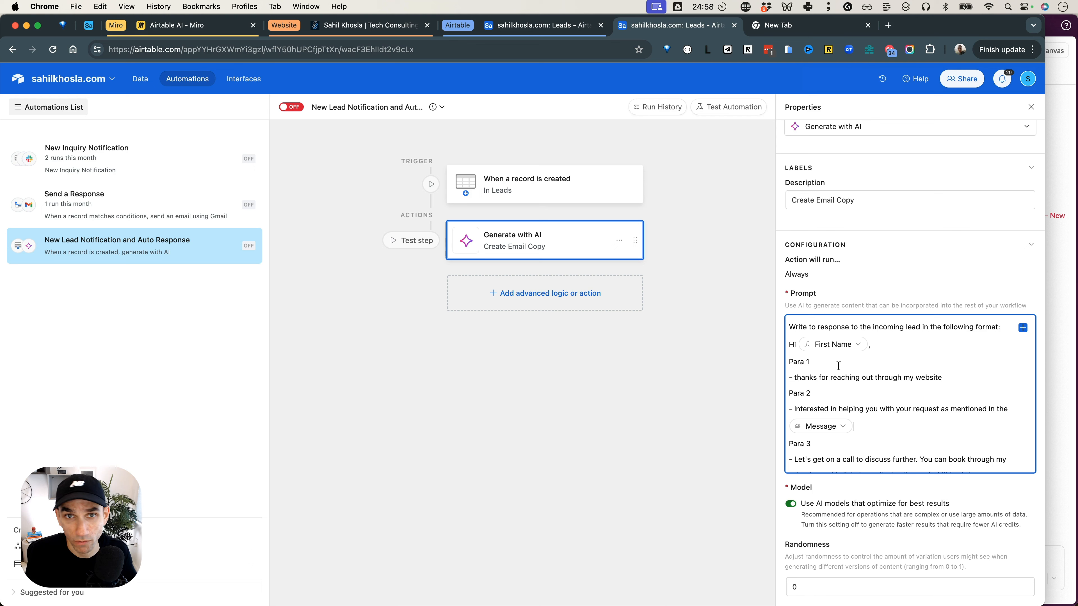
scroll(837, 366, down, 5)
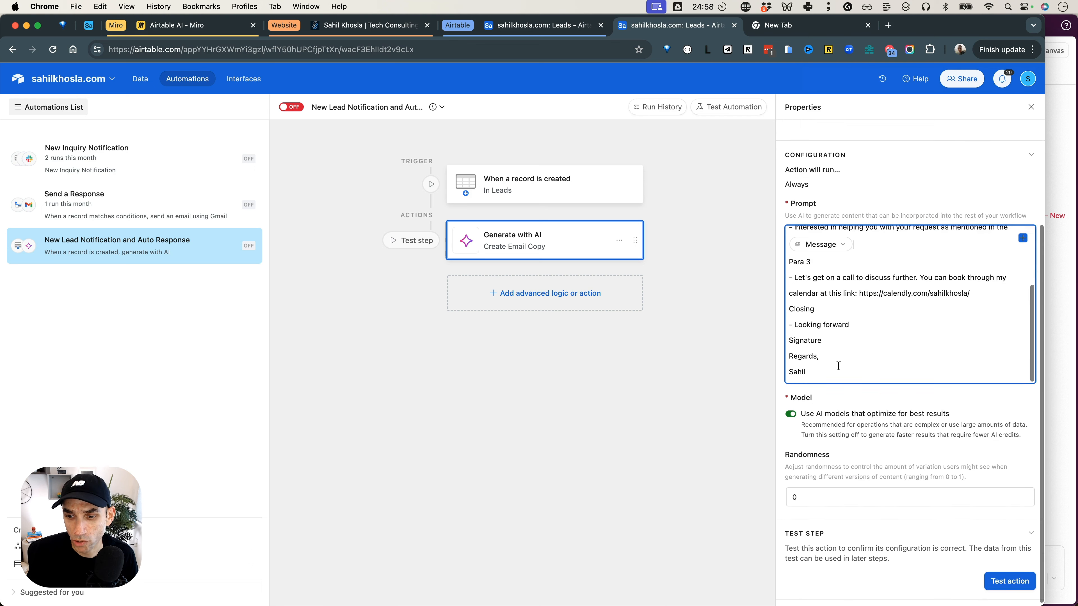
click(995, 581)
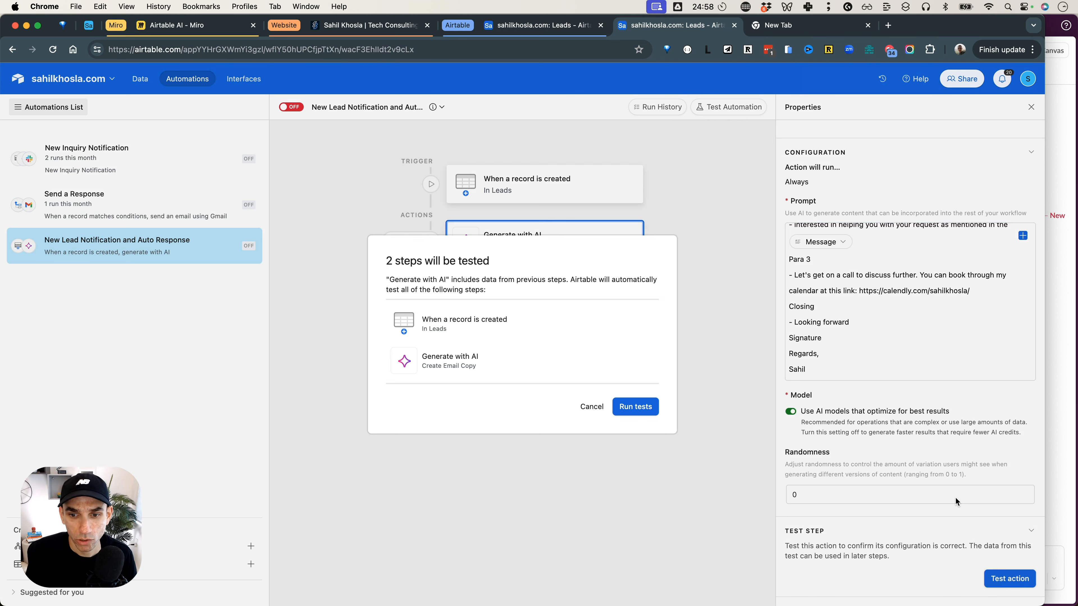
click(635, 408)
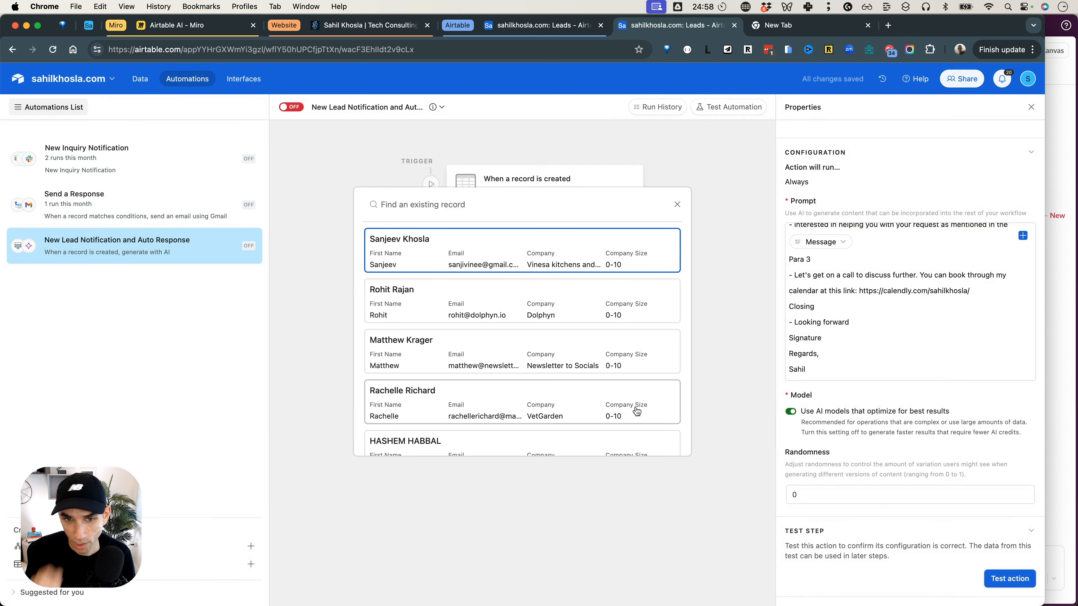
scroll(637, 411, down, 10)
click(493, 427)
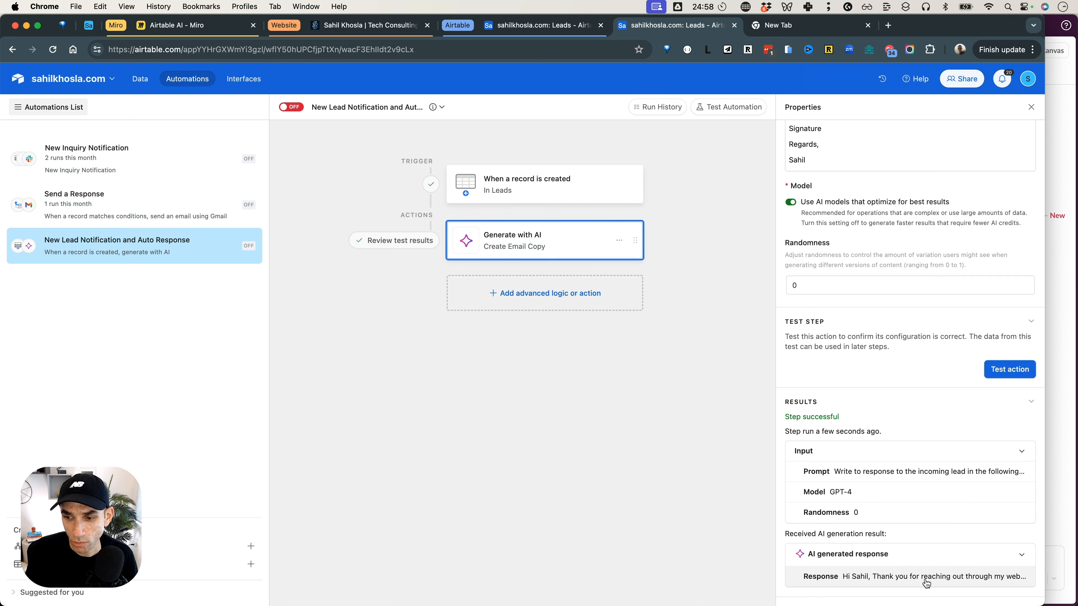
click(926, 583)
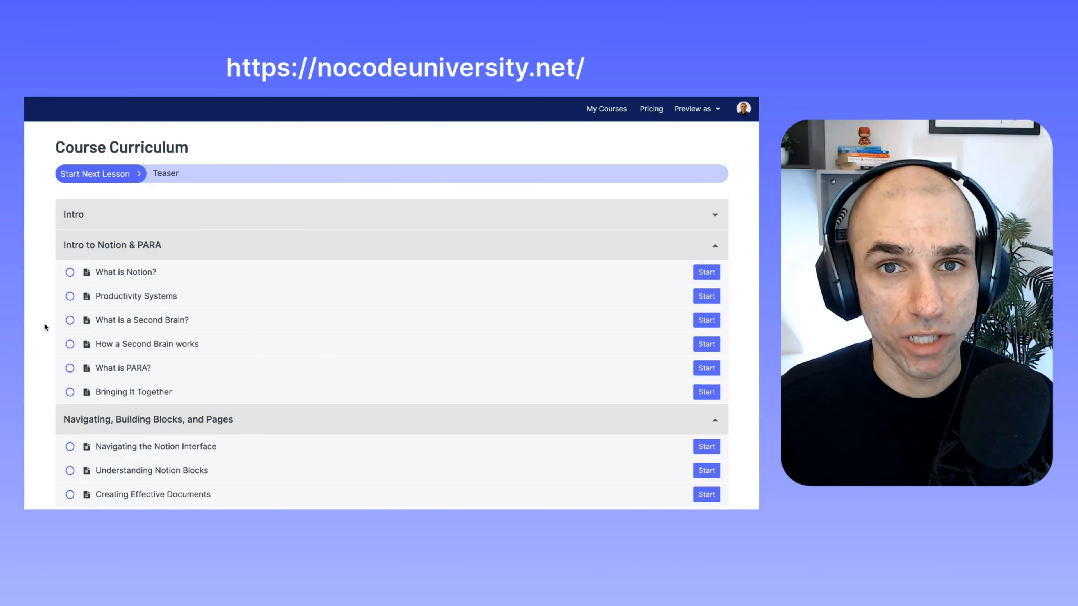
scroll(45, 326, down, 5)
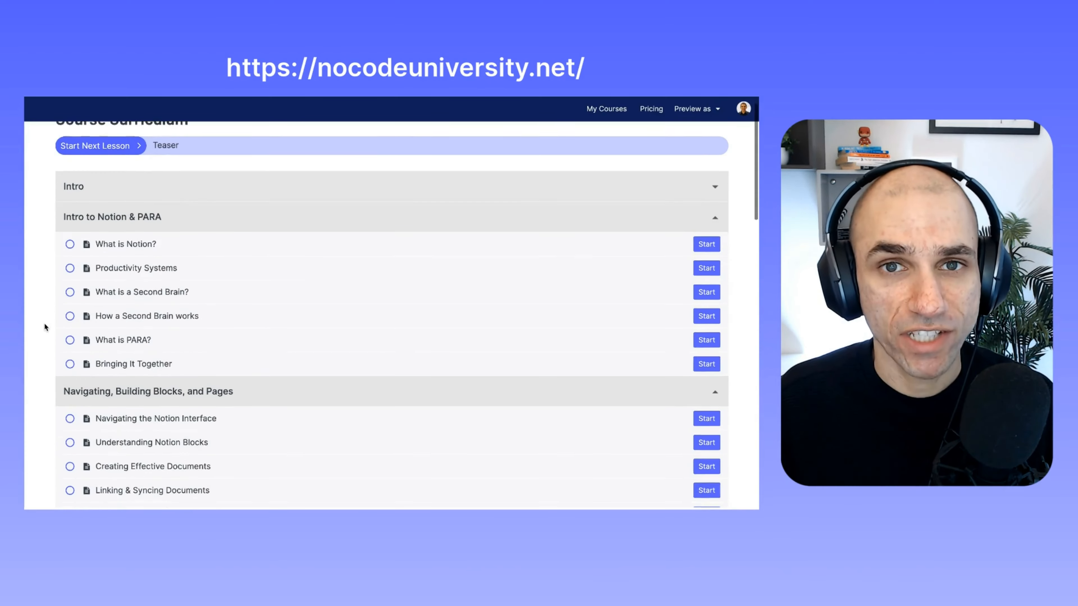
scroll(45, 327, down, 6)
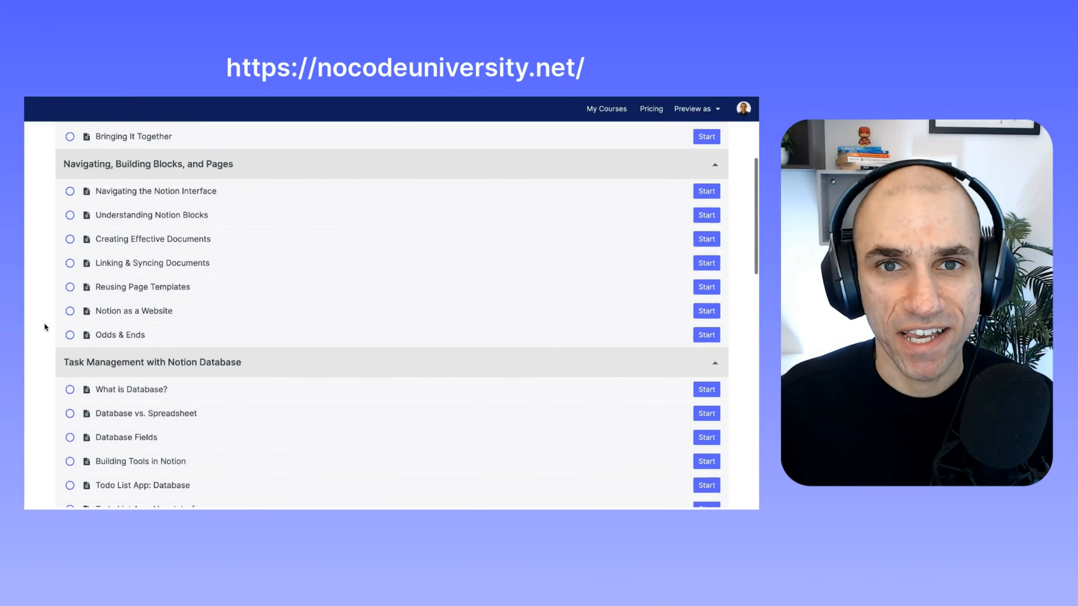
scroll(44, 326, down, 8)
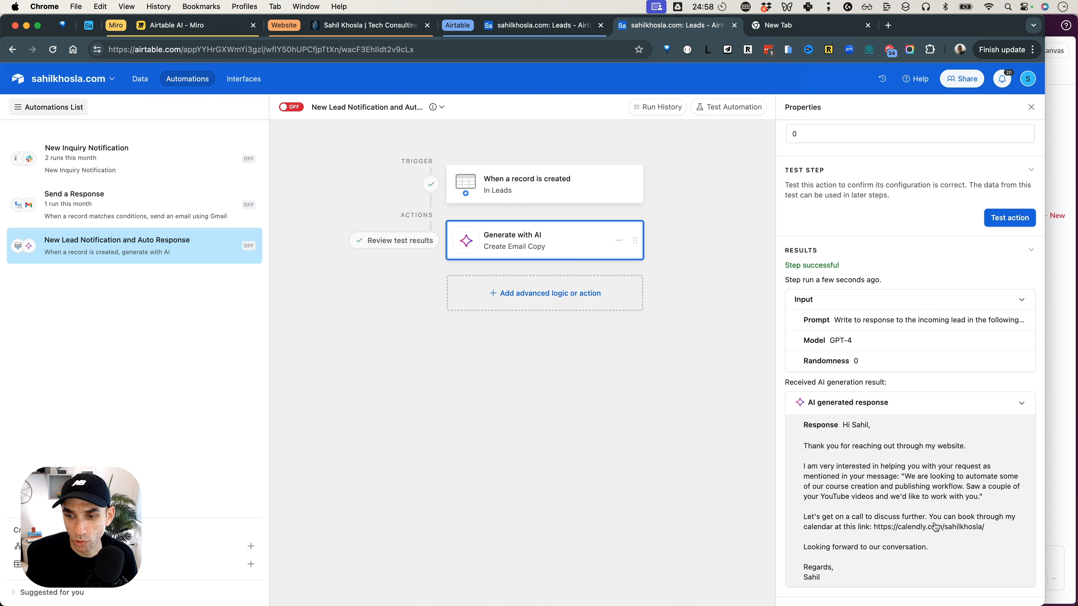
Rewrite the Para 2 bullet as "show my interest in helping them for the request that was mentioned in their message:".
scroll(915, 518, up, 1)
scroll(915, 518, up, 10)
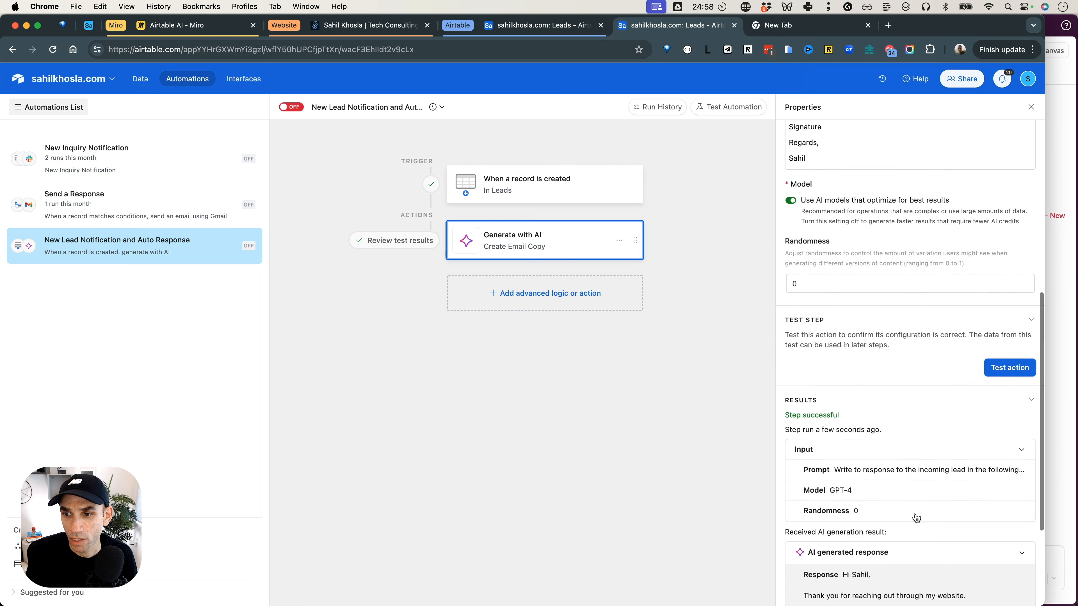
scroll(901, 266, up, 3)
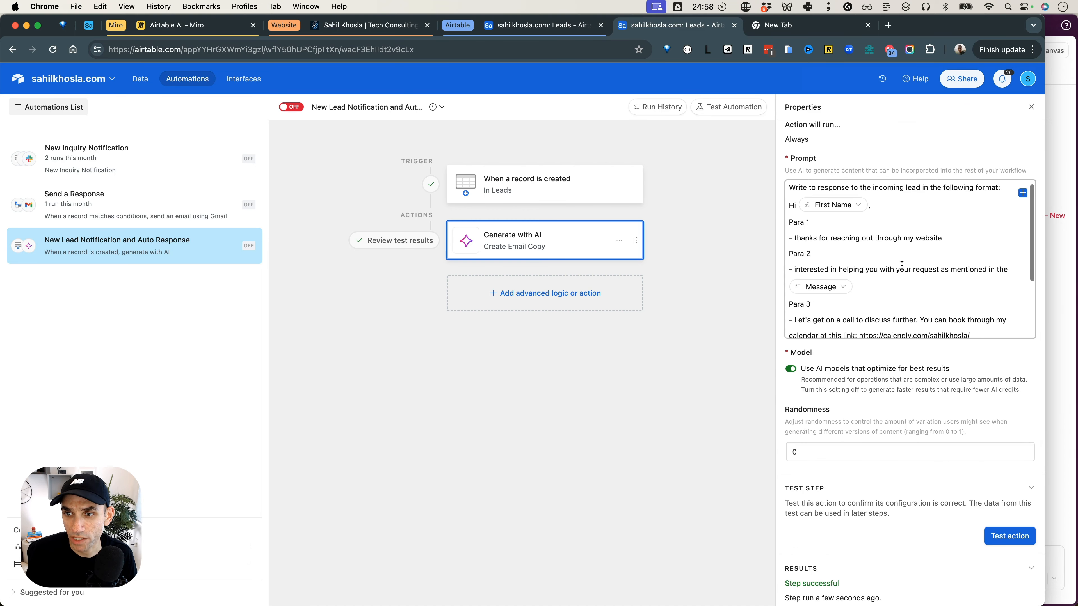
scroll(902, 264, down, 2)
scroll(902, 261, up, 1)
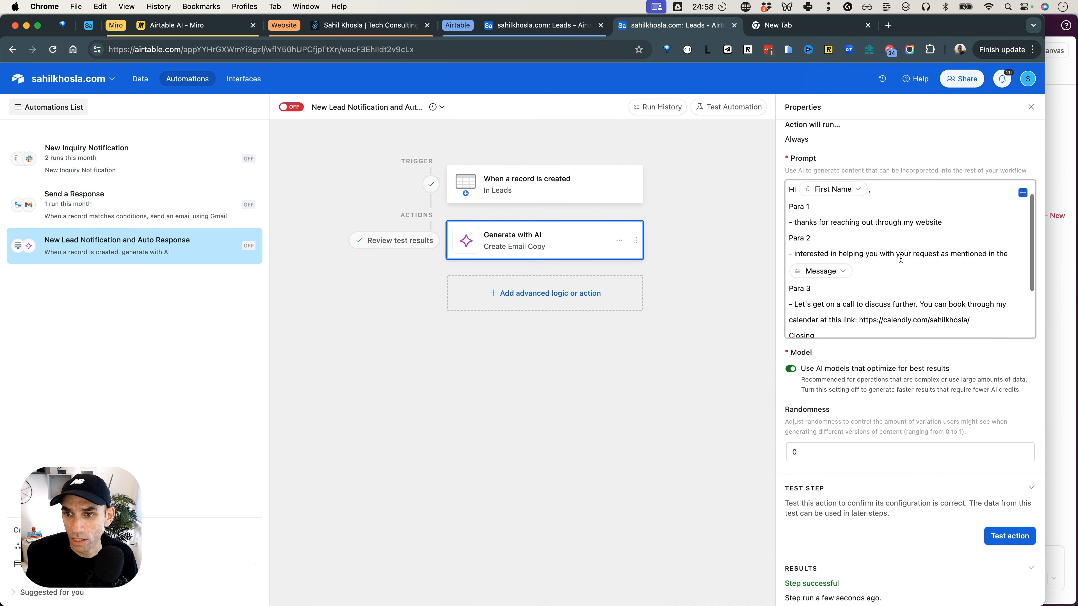
click(895, 279)
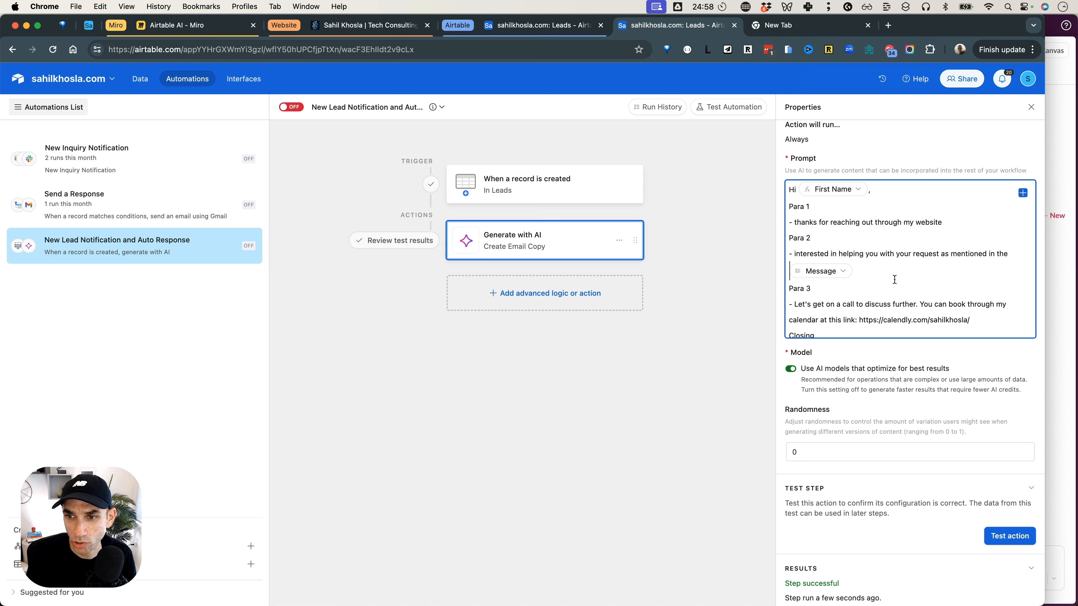
drag(847, 274, 793, 254)
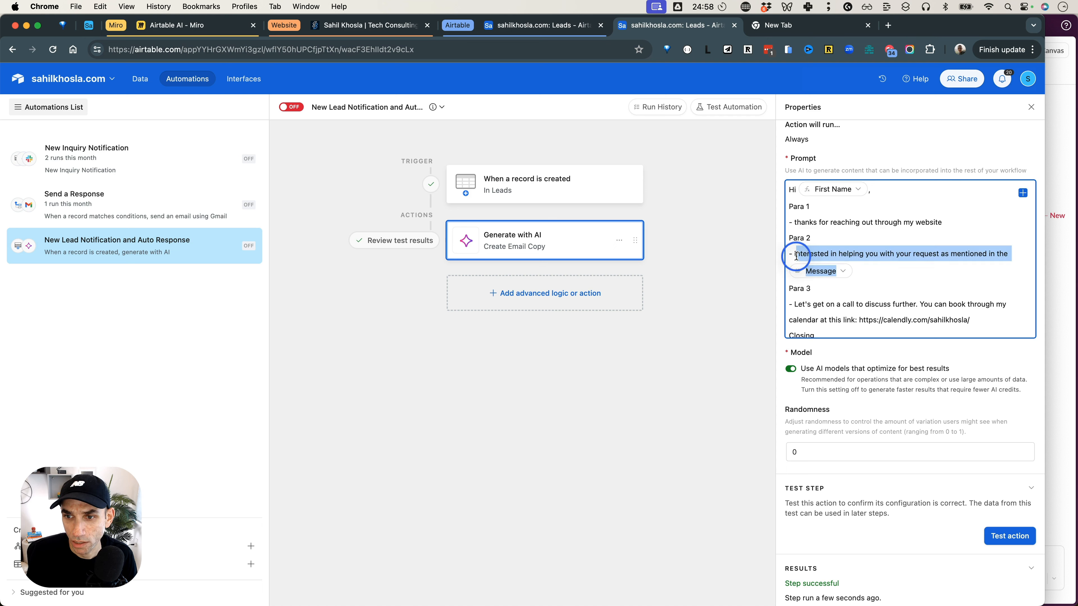
text(i)
key(BackSpace)
text(show my interst in)
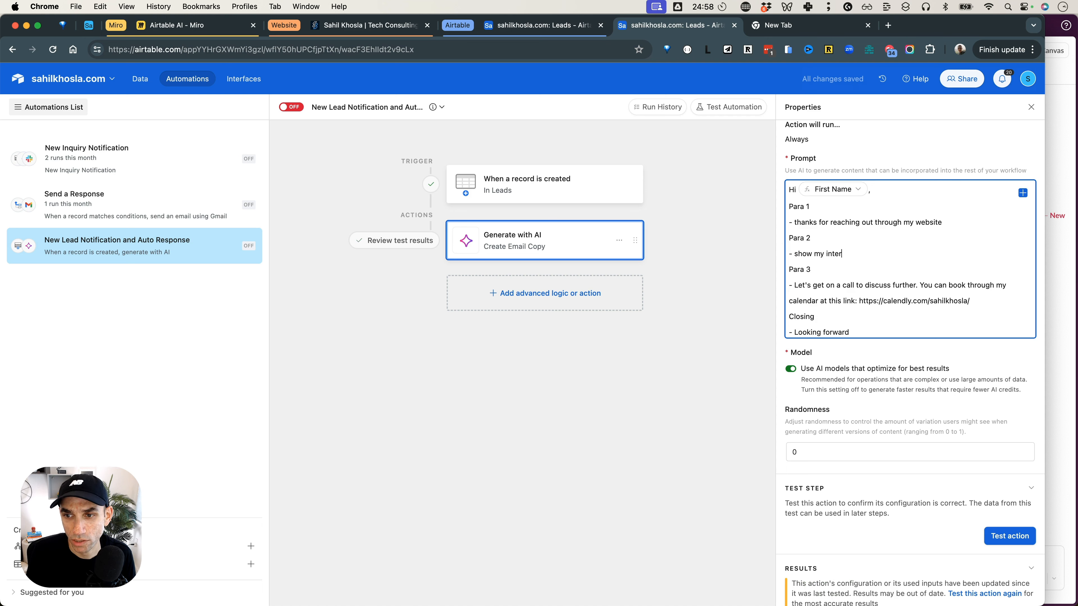
key(BackSpace)
key(BackSpace)
key(BackSpace)
key(BackSpace)
key(BackSpace)
text(est in helping th)
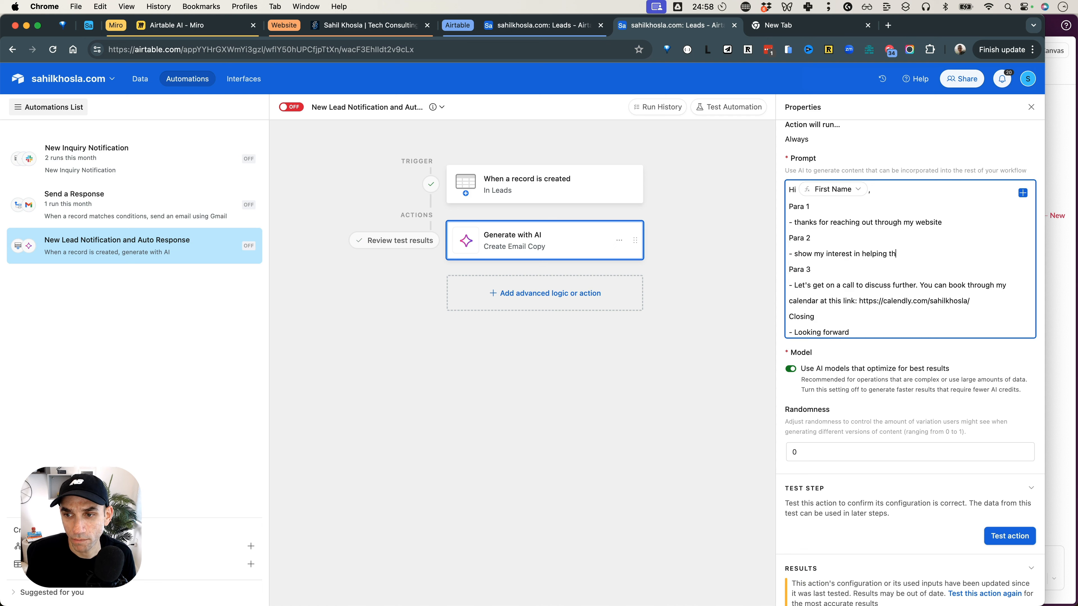
text(em for the)
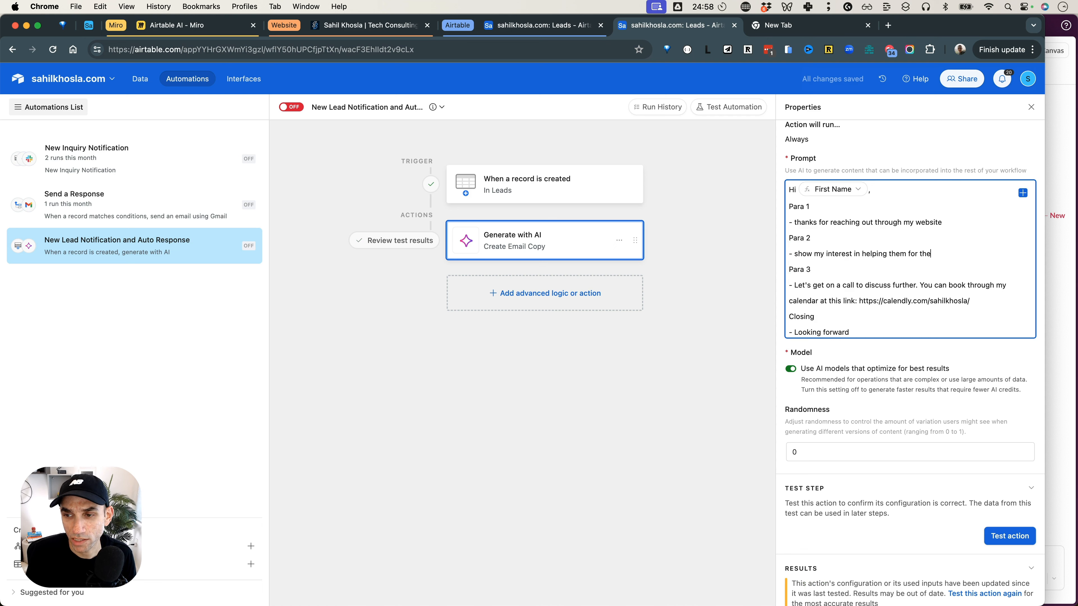
text( request that was mentioned in their mess)
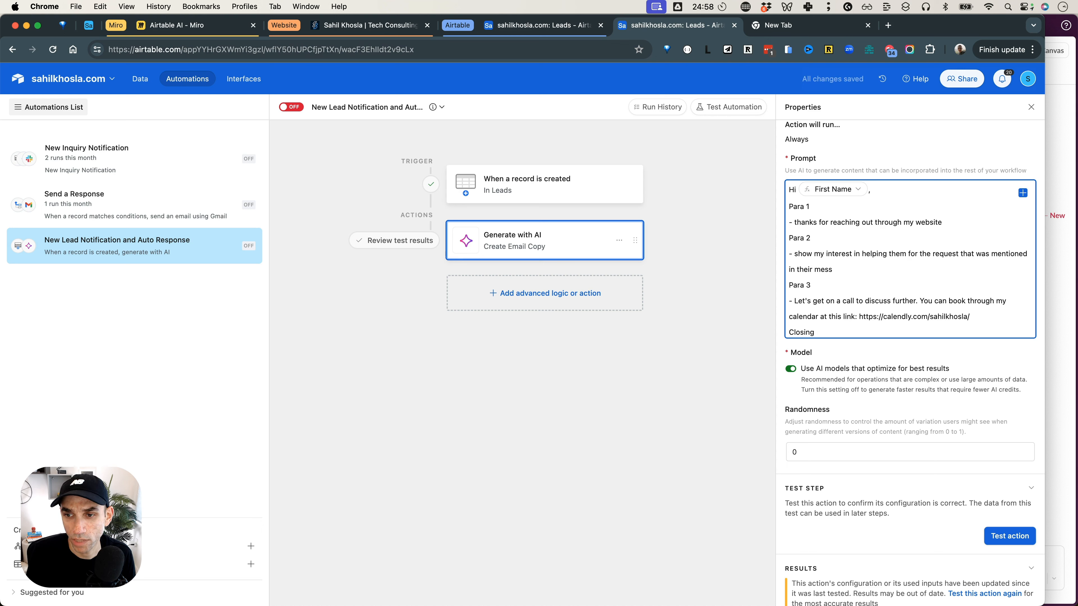
text(age:)
Insert the trigger record's Message field after "in their message:" in the Para 2 bullet.
click(1023, 194)
text(mess)
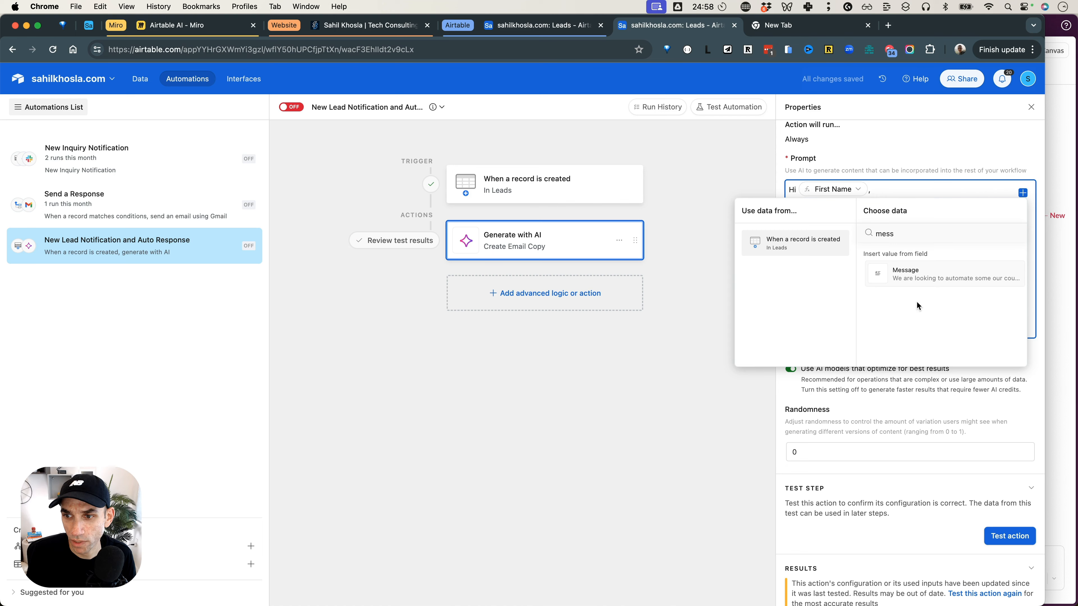
click(916, 274)
Retest the Create Email Copy action with the revised prompt and expand the full AI generated response.
scroll(919, 381, down, 5)
click(988, 307)
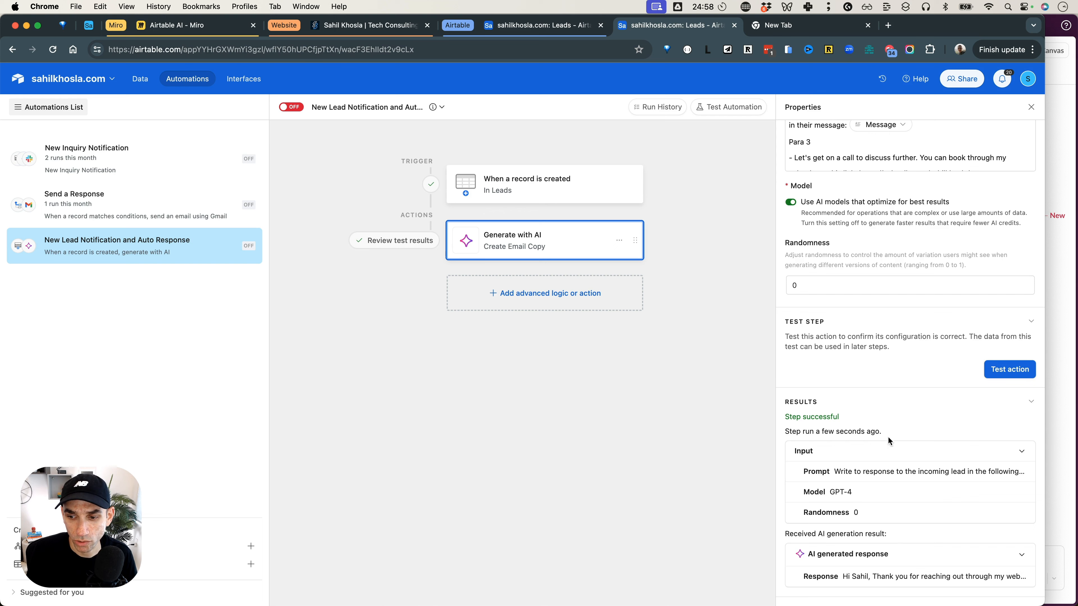
click(894, 572)
scroll(900, 416, down, 4)
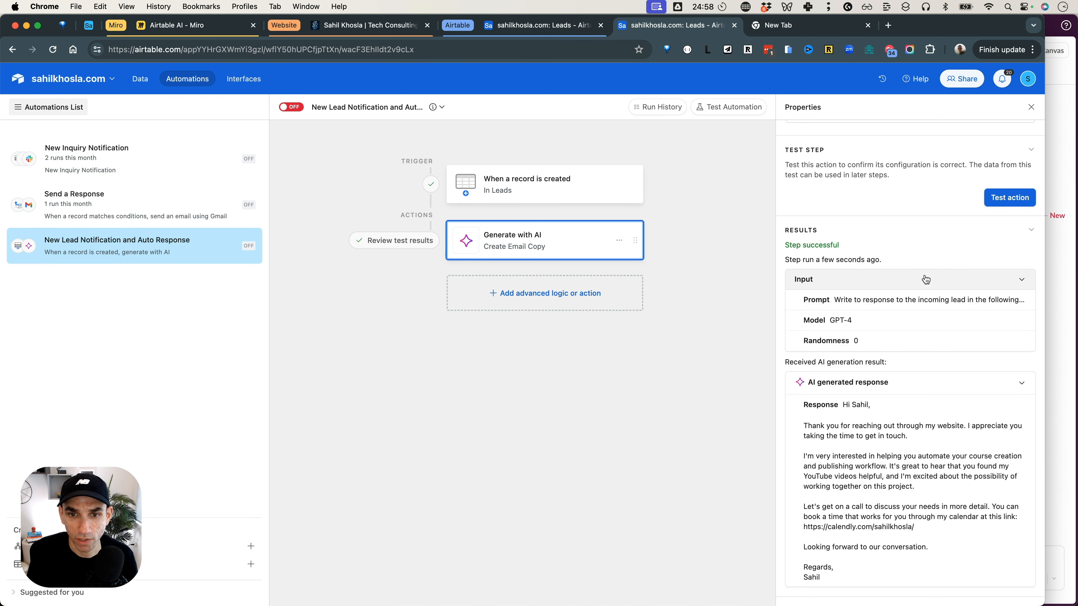
Add a second Generate with AI action below Create Email Copy in the automation.
click(541, 298)
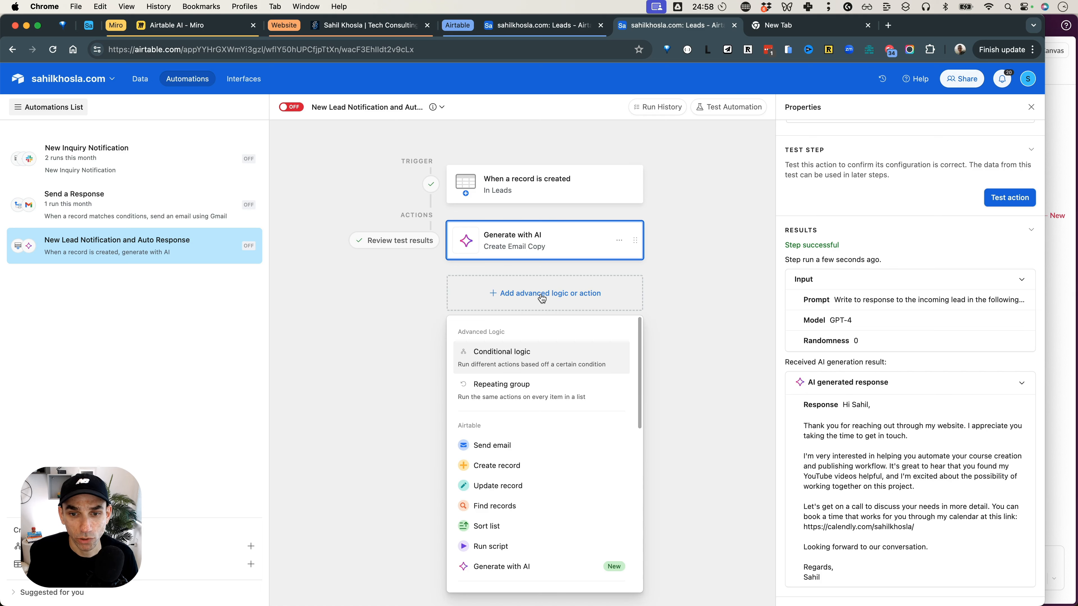
scroll(542, 335, down, 2)
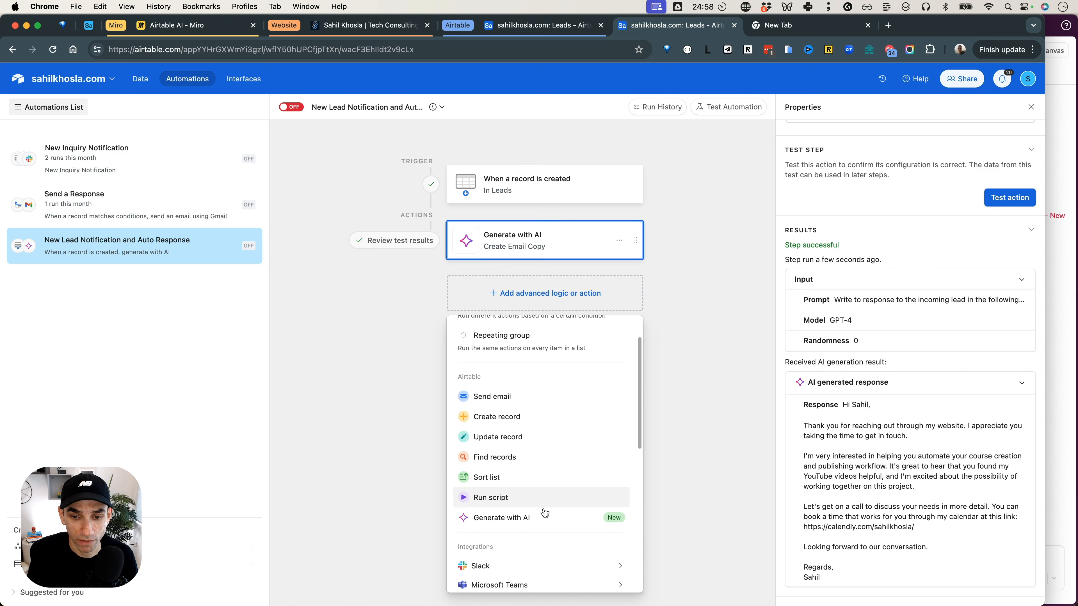
click(545, 519)
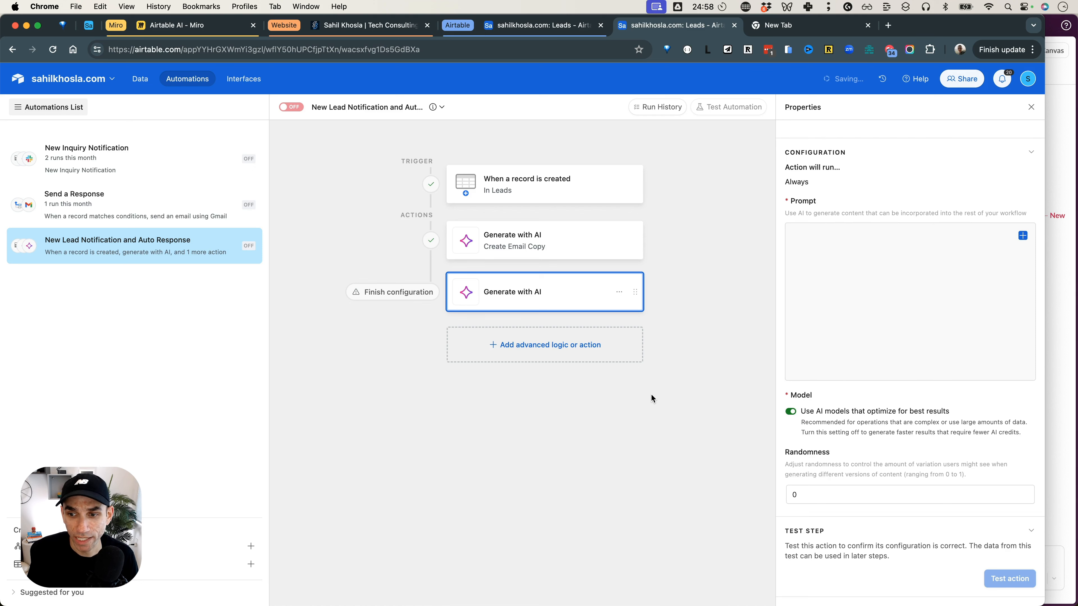
Set the second Generate with AI action's description to "Create Email Subject".
scroll(788, 370, up, 3)
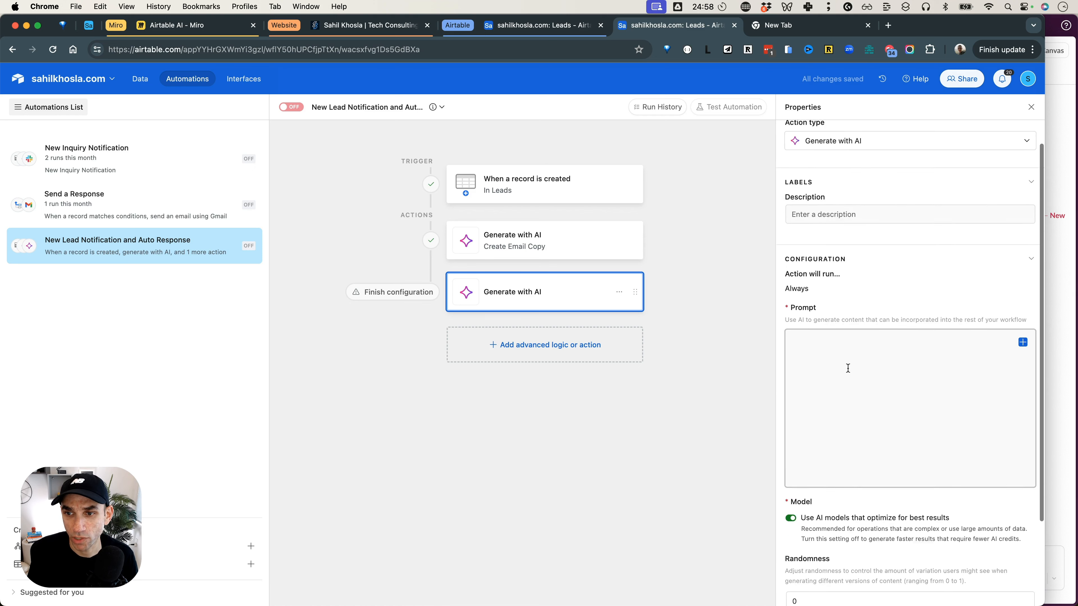
click(838, 243)
text(C)
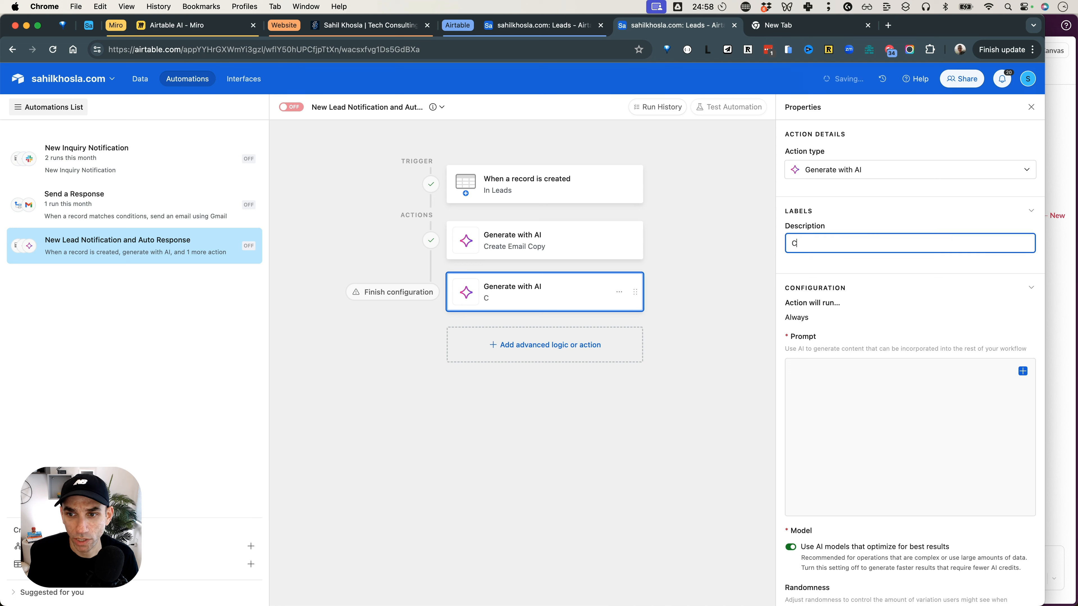
text(reate Email Subjeu)
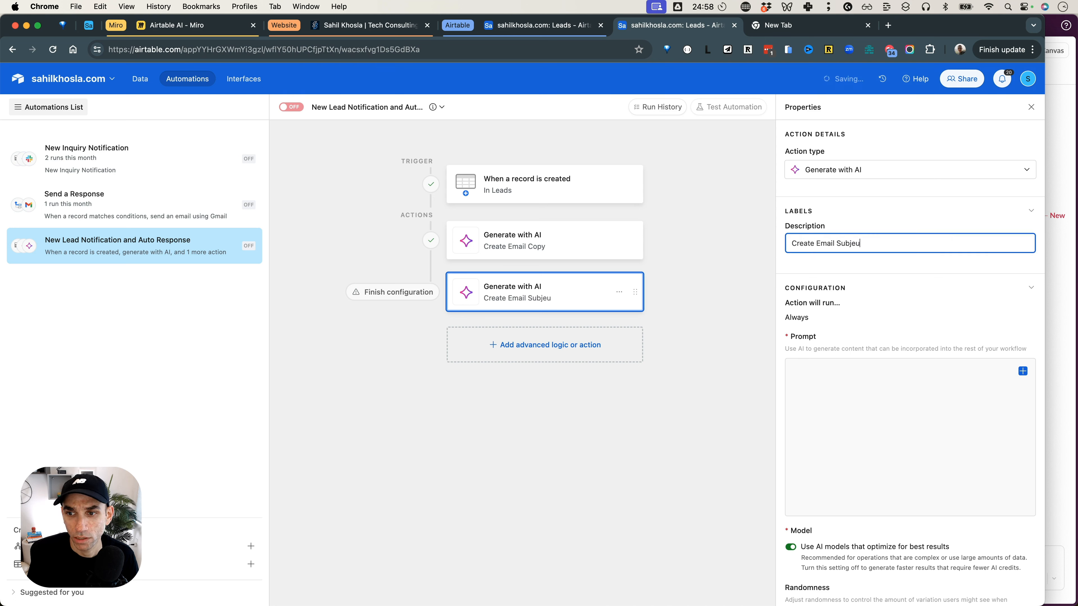
key(BackSpace)
Write the prompt "Give me a short email subject (no more than 3-4 words) based on the email copy here:".
click(815, 426)
text(Givemme a )
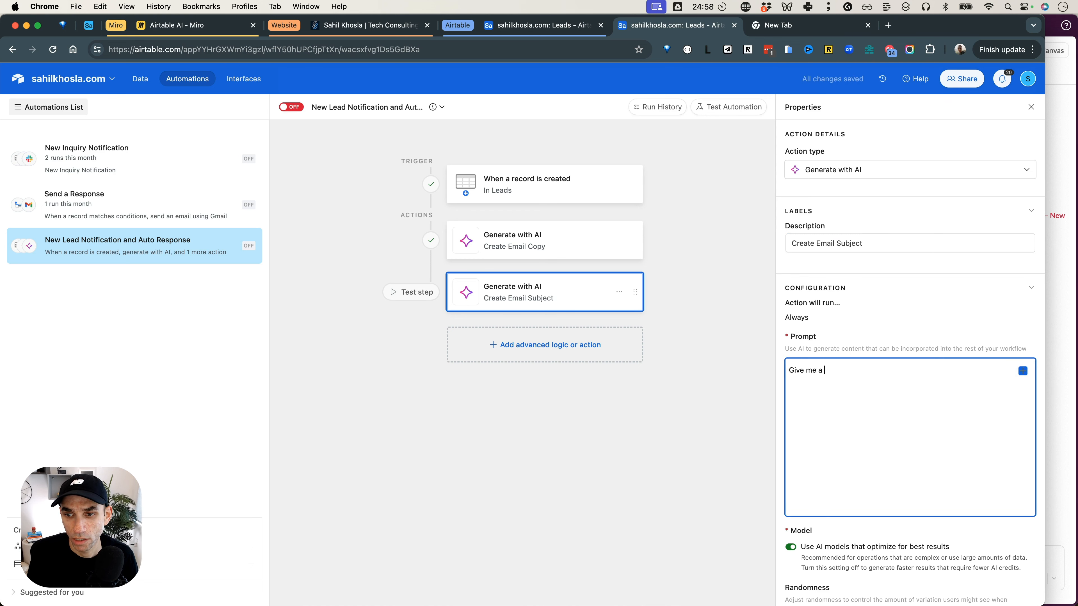
text(short sub)
key(BackSpace)
key(BackSpace)
key(BackSpace)
text(email subject (no more than )
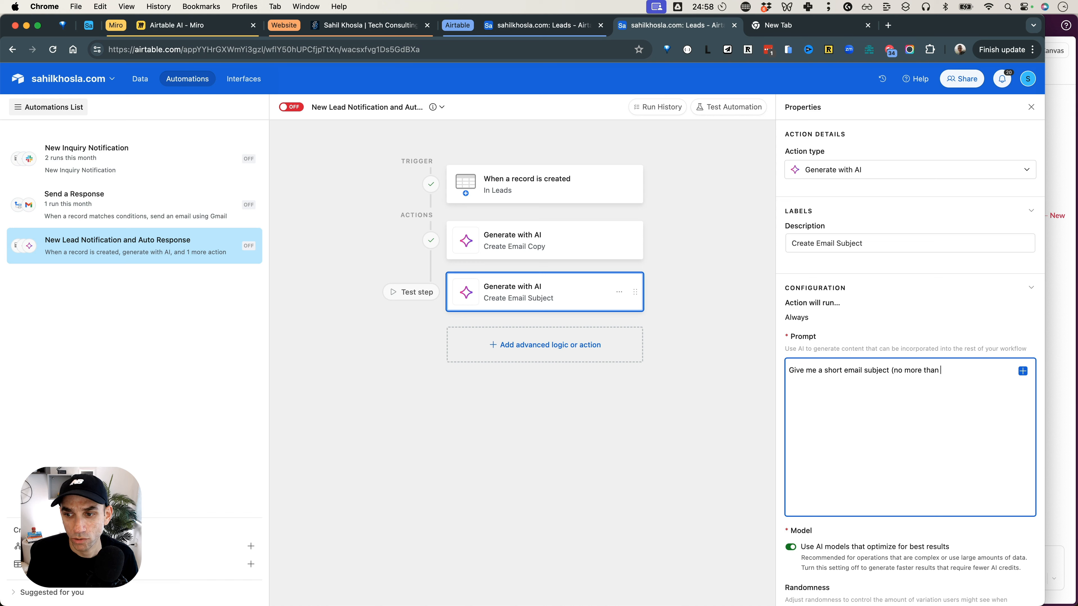
text(304 words) bas)
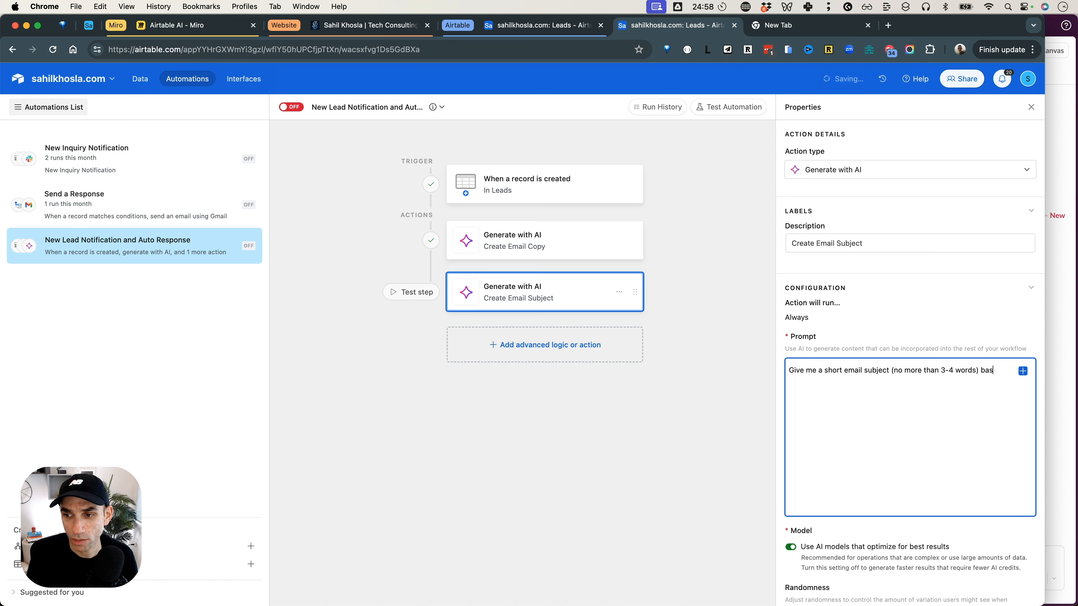
text(ed on the email copy)
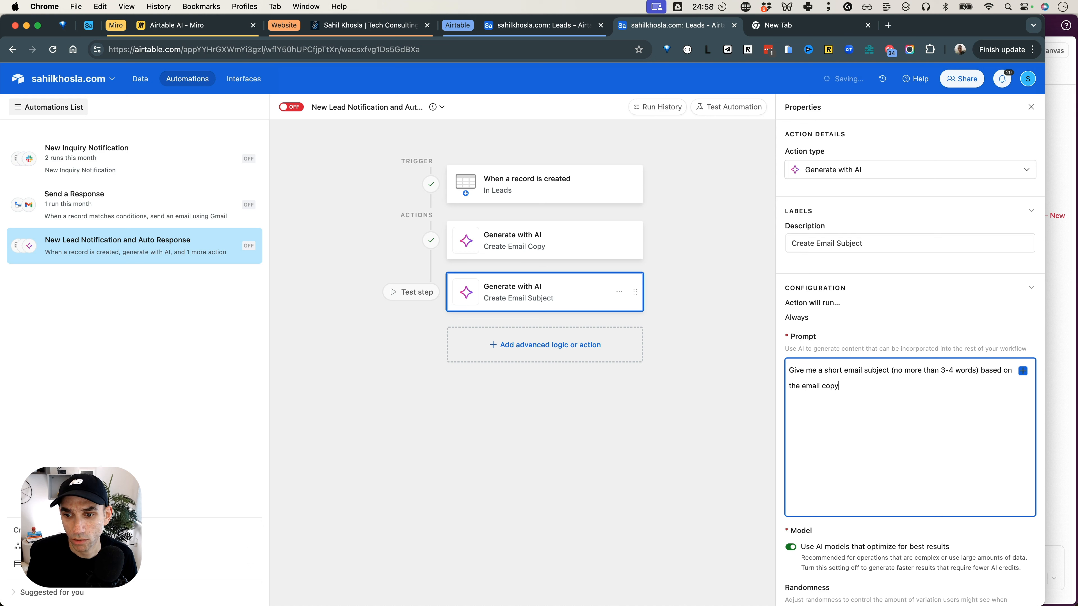
text( here:)
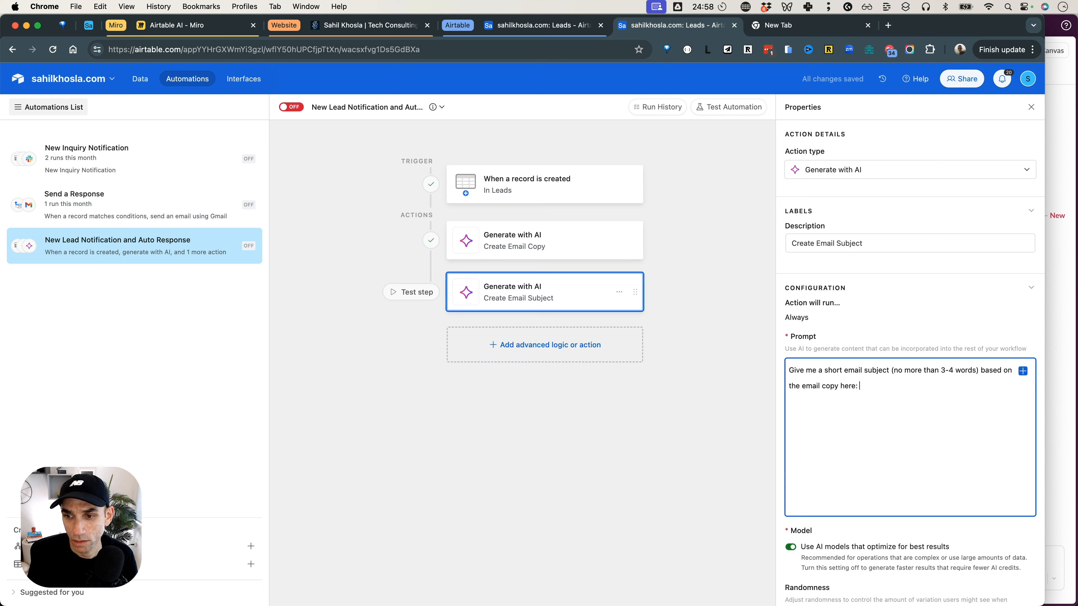
Insert the Response value from the Create Email Copy action after "email copy here:" in the prompt.
click(1023, 373)
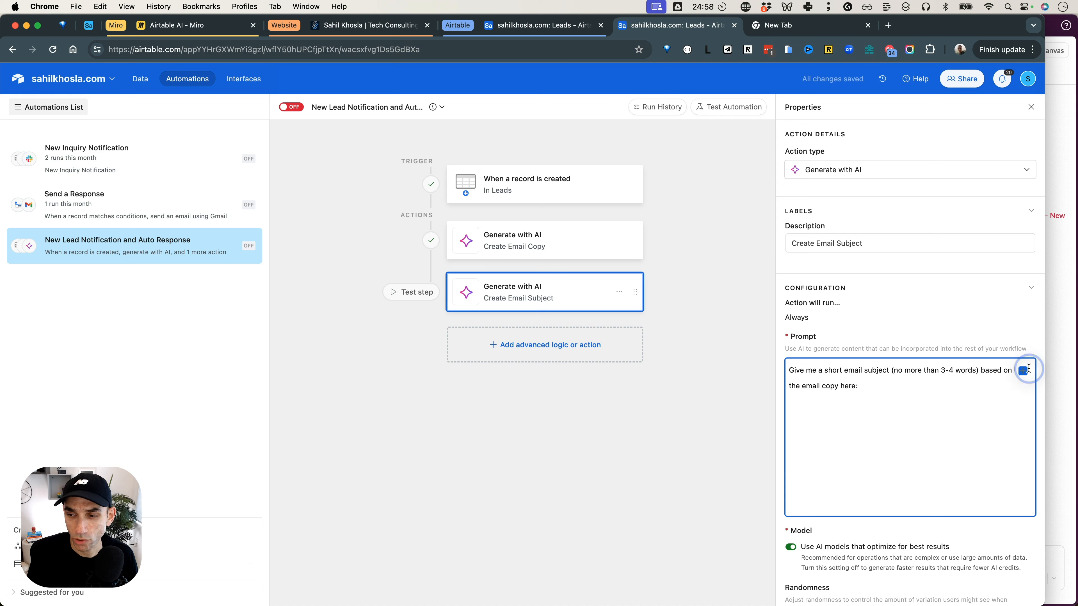
click(1024, 374)
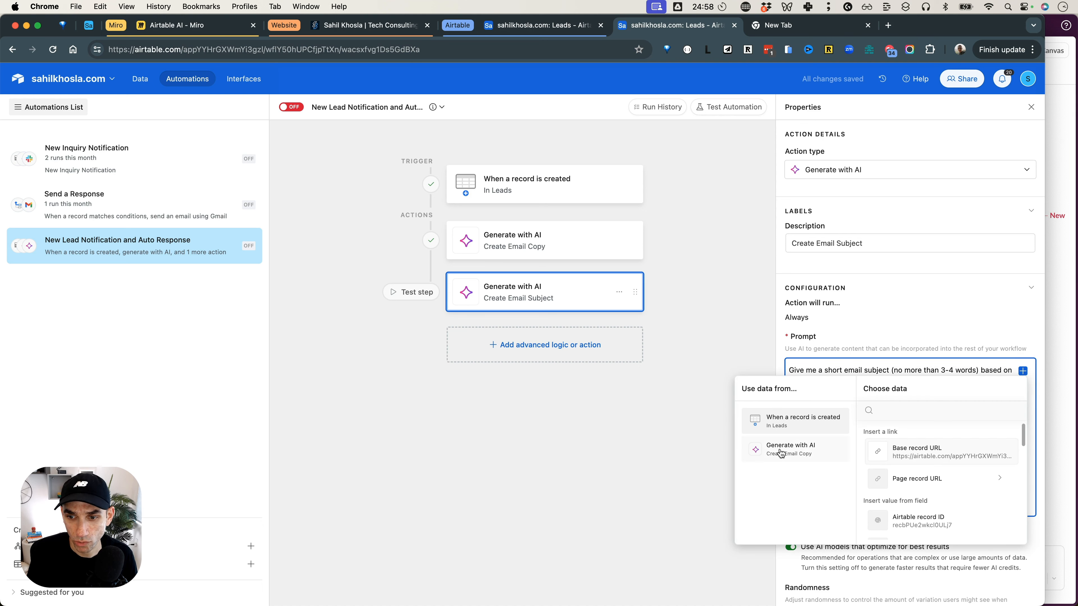
click(796, 451)
click(933, 457)
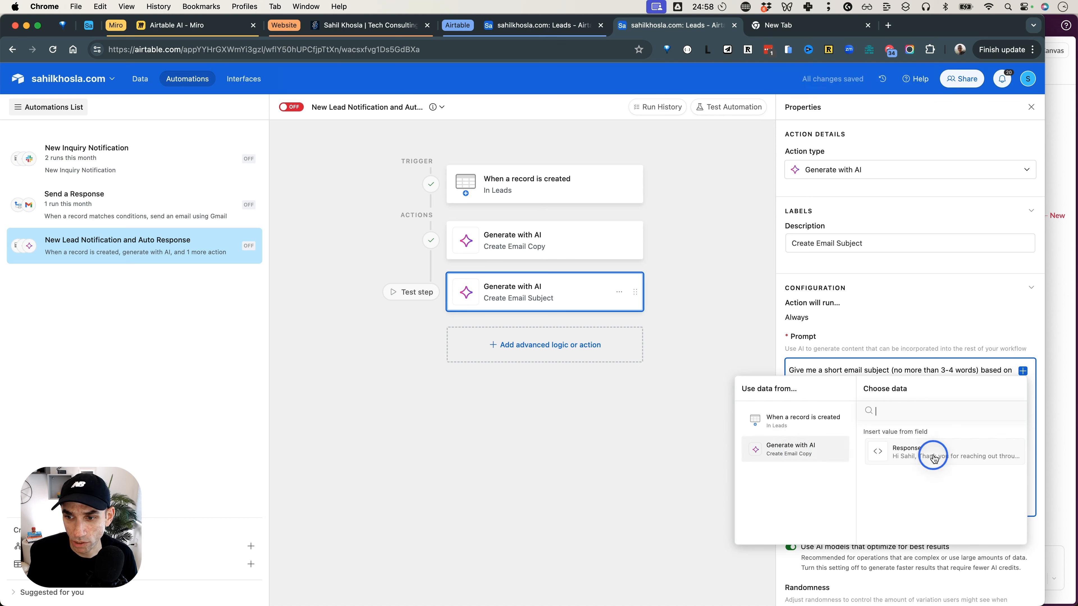
key(BackSpace)
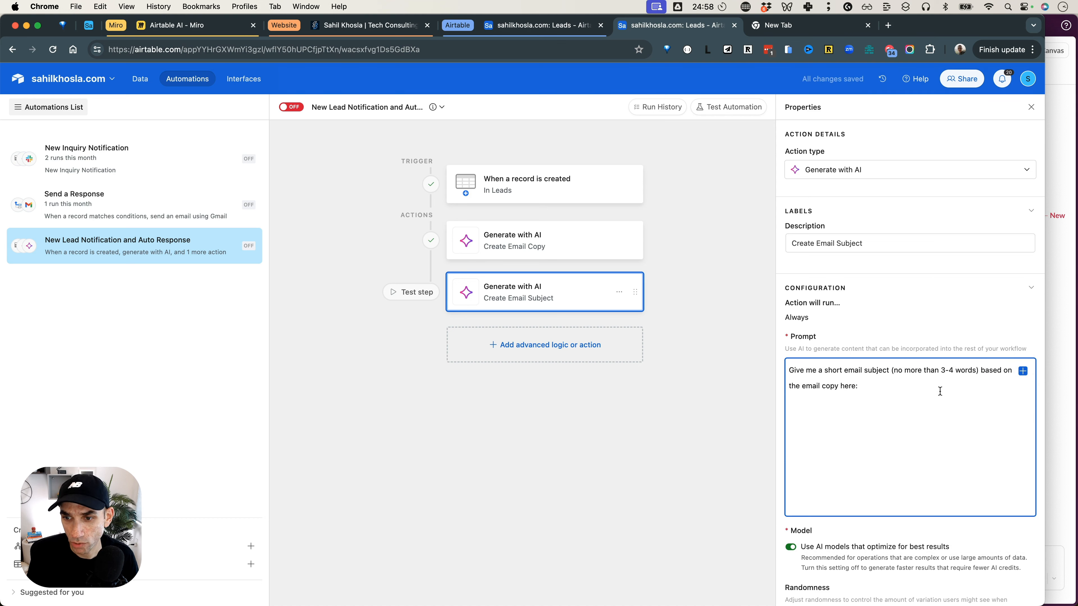
key(super+z)
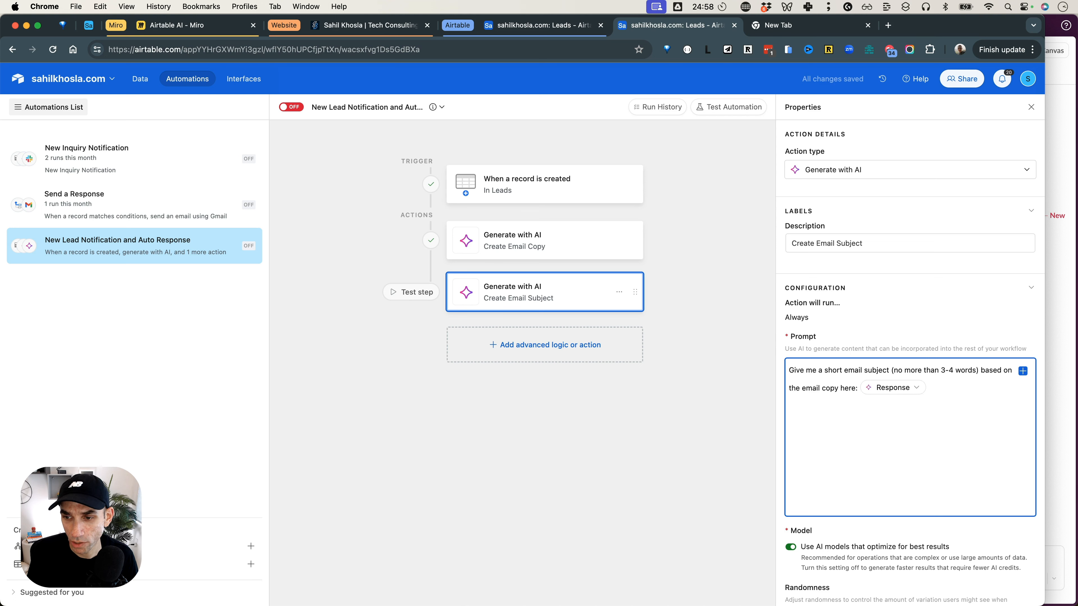
Add two prompt lines below the first sentence: Don't mention the word "Subject" and Don't mention the word "Project".
key(Return)
text(Don't )
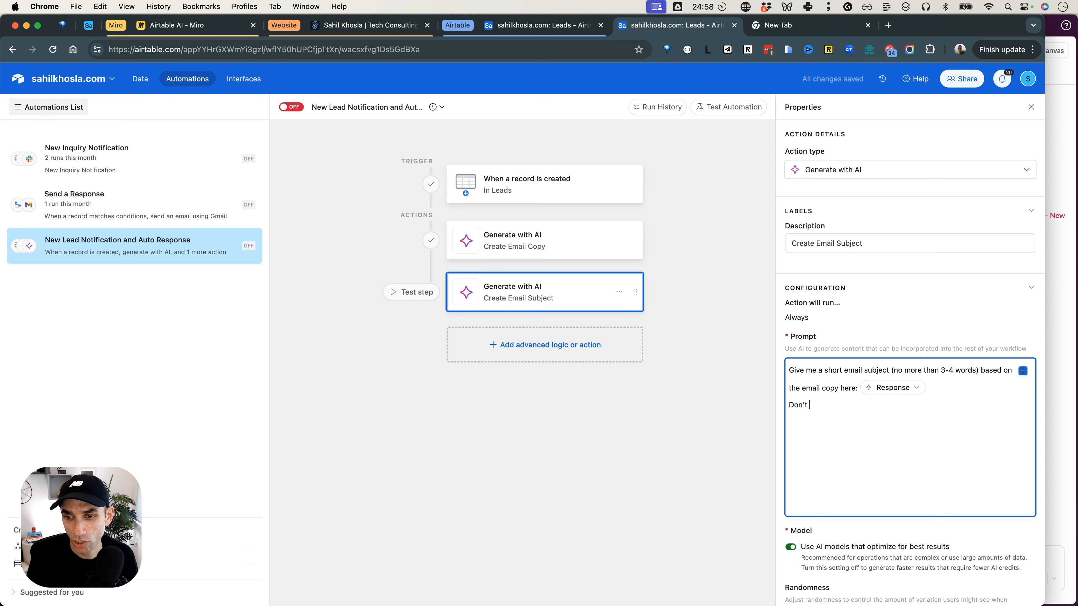
text(mention the word)
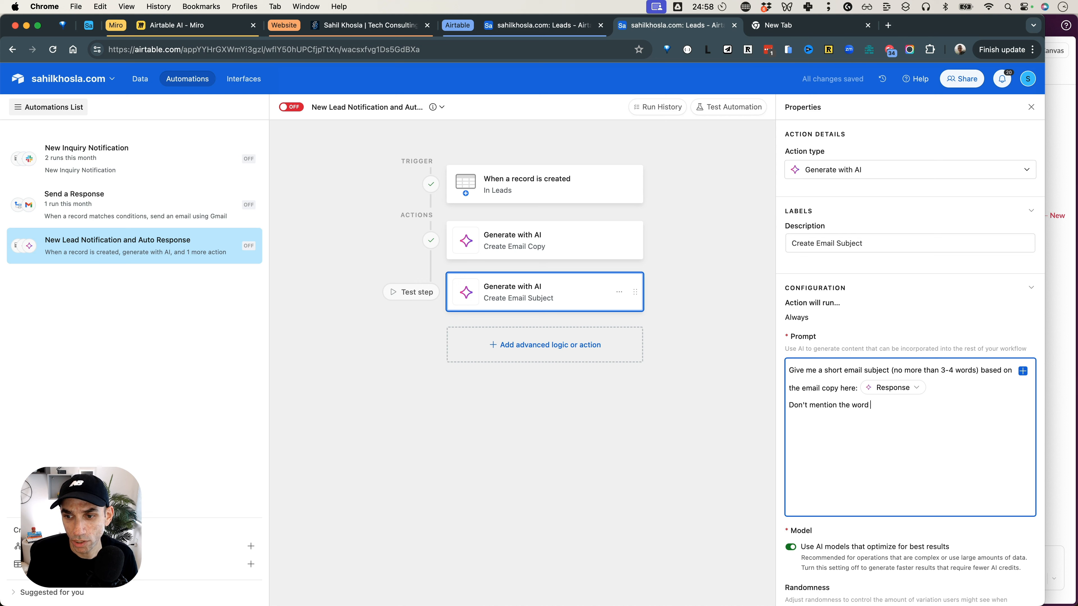
text( "Subject")
key(Return)
text(Don't mention the wor)
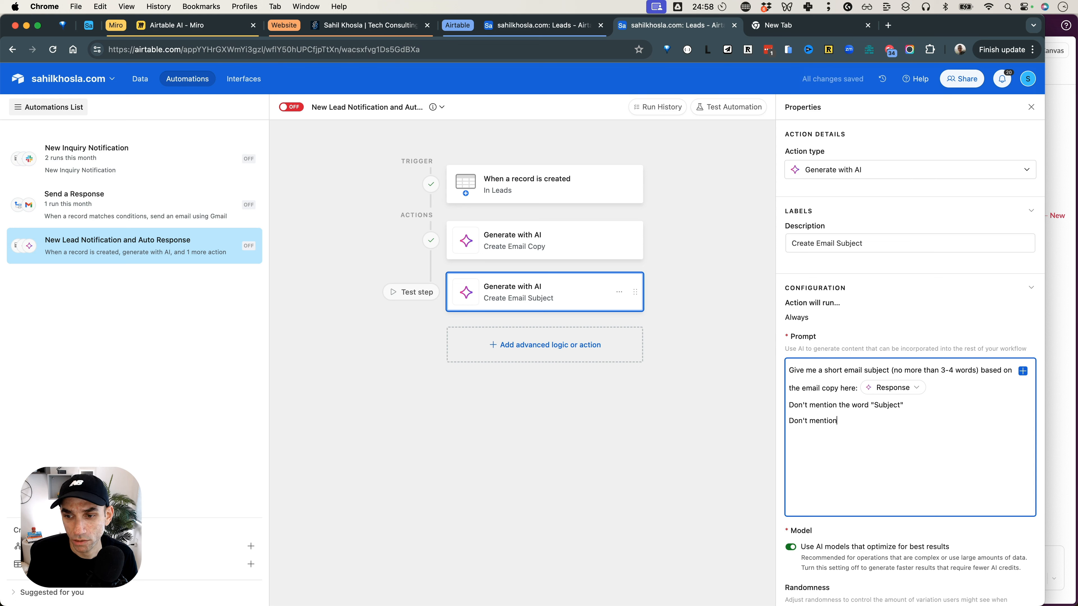
text(d "Project")
Add a further prompt line reading Use a format like: "NCU Course Automation".
key(Return)
text(Use a f)
key(BackSpace)
key(BackSpace)
key(BackSpace)
text(ormat like: "NCU Course Automation")
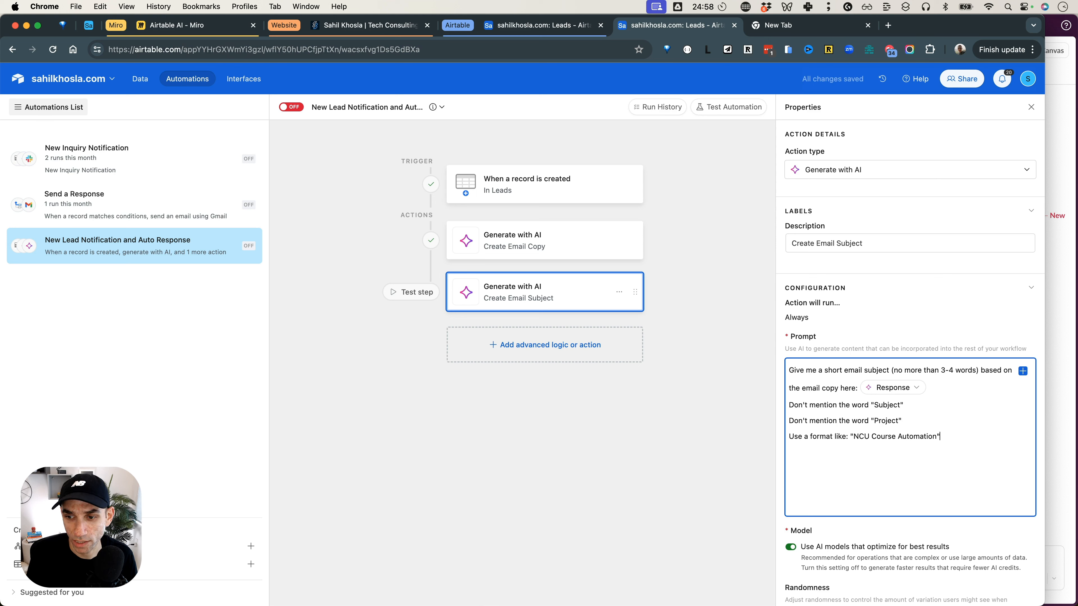
Test the Create Email Subject action and check the AI generated response.
scroll(923, 451, down, 5)
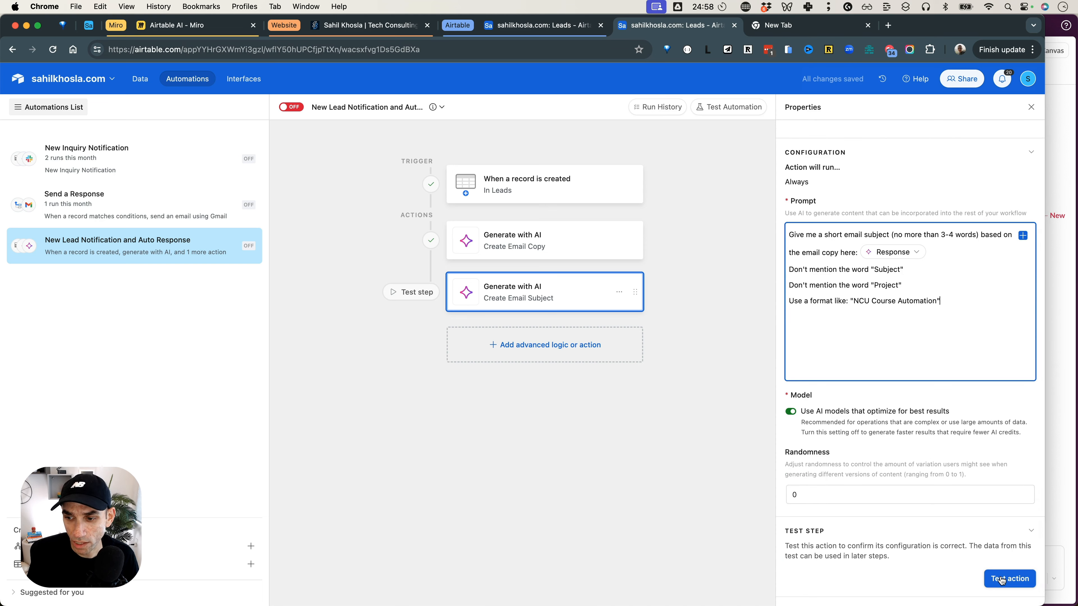
click(1001, 578)
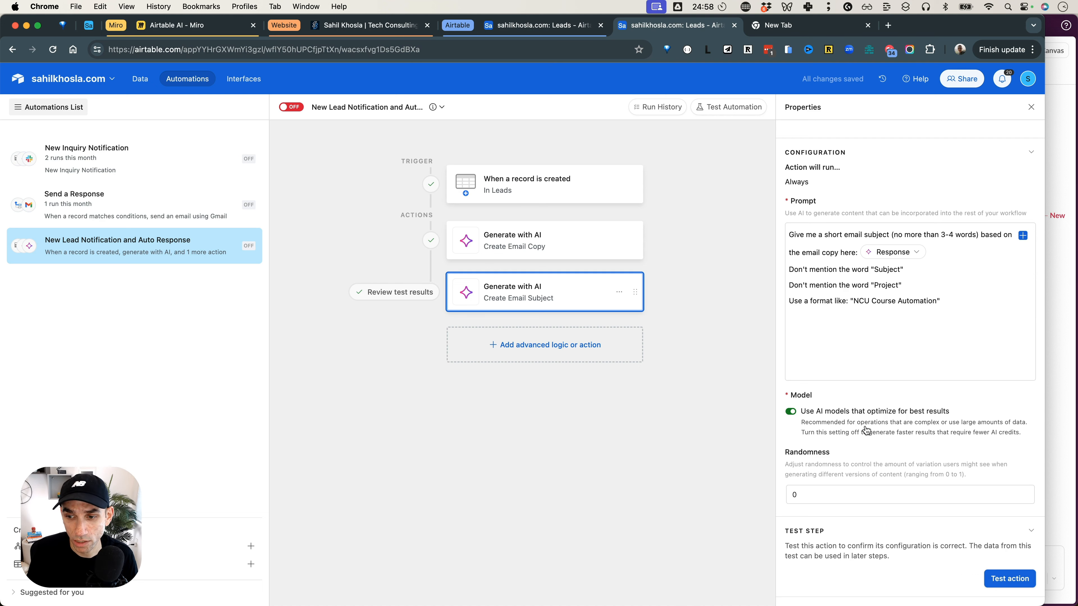
scroll(867, 431, down, 5)
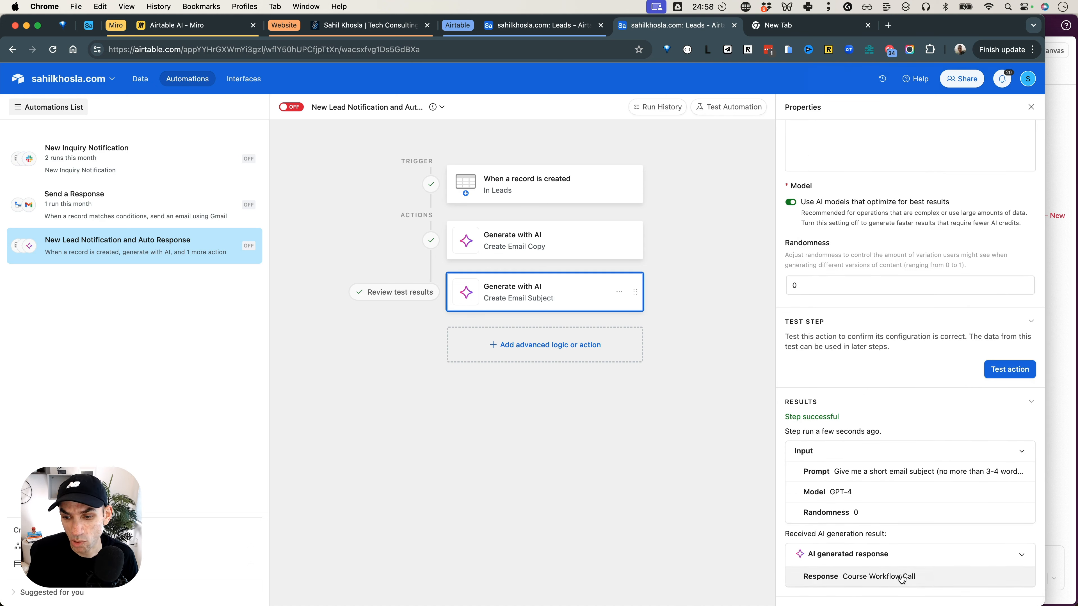
Add the prompt line "This is for a response to an incoming lead expressing my interest in helping them" and retest the action.
scroll(904, 571, up, 5)
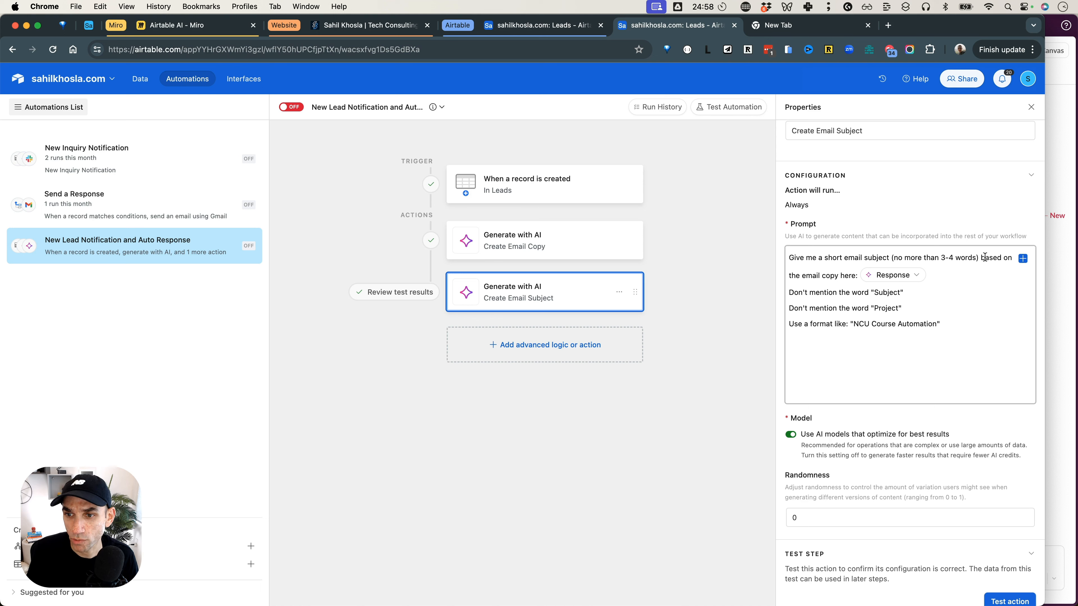
click(954, 322)
key(Return)
text(This if)
key(BackSpace)
key(BackSpace)
text(s for a re)
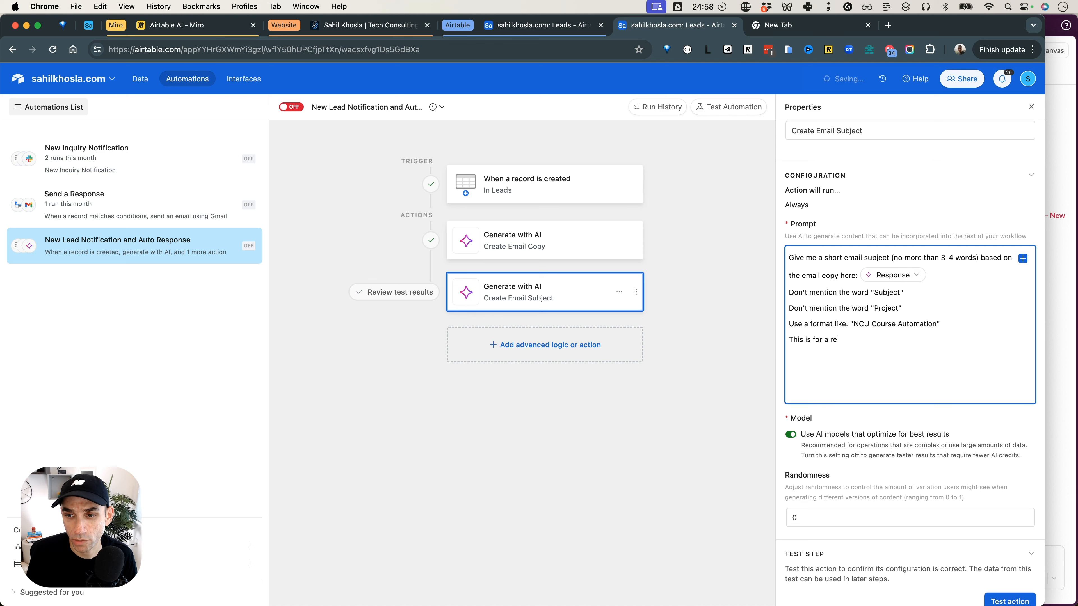
text(sponse to an in)
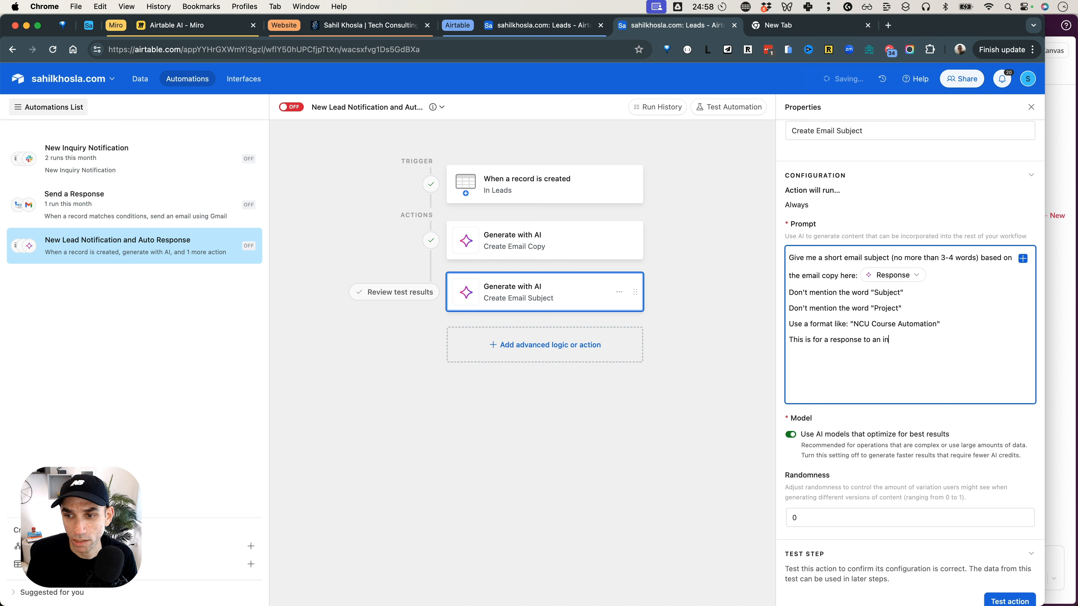
text(coming lead expressing my)
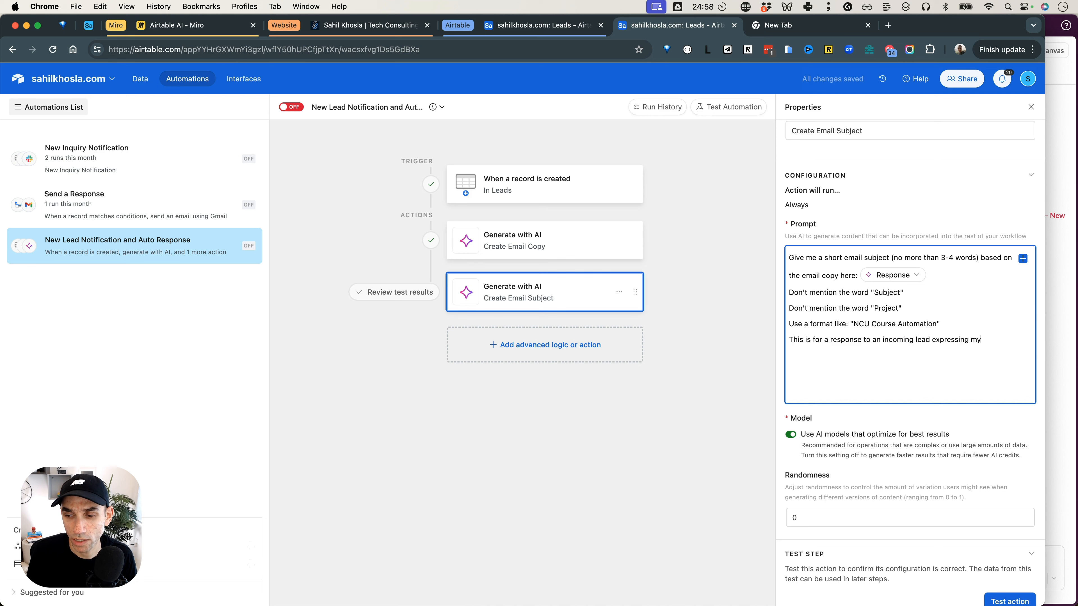
text( itnerest in helping them)
scroll(918, 347, down, 2)
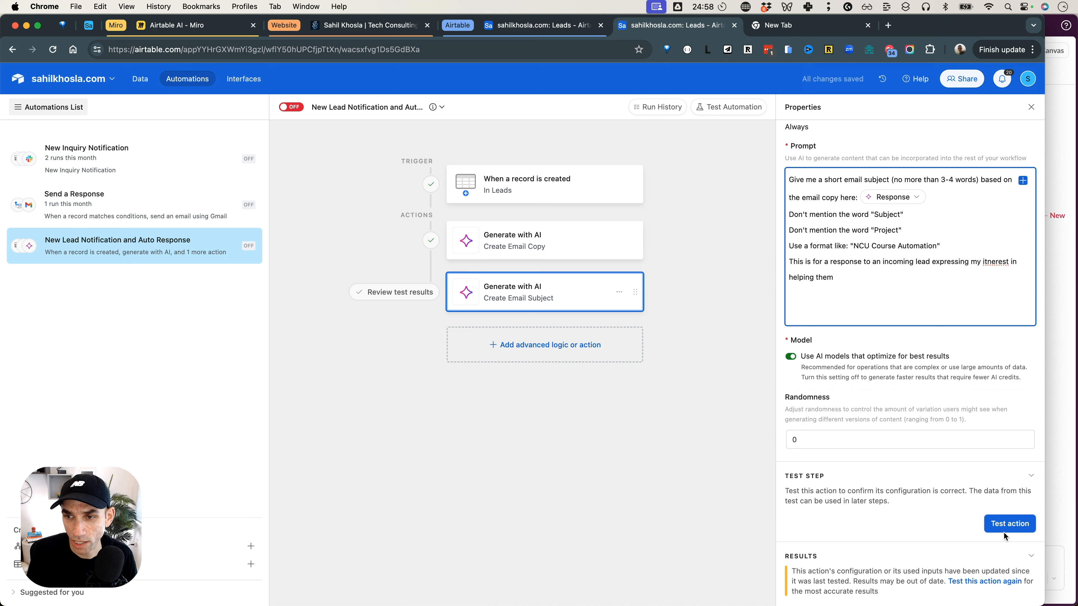
scroll(912, 510, down, 4)
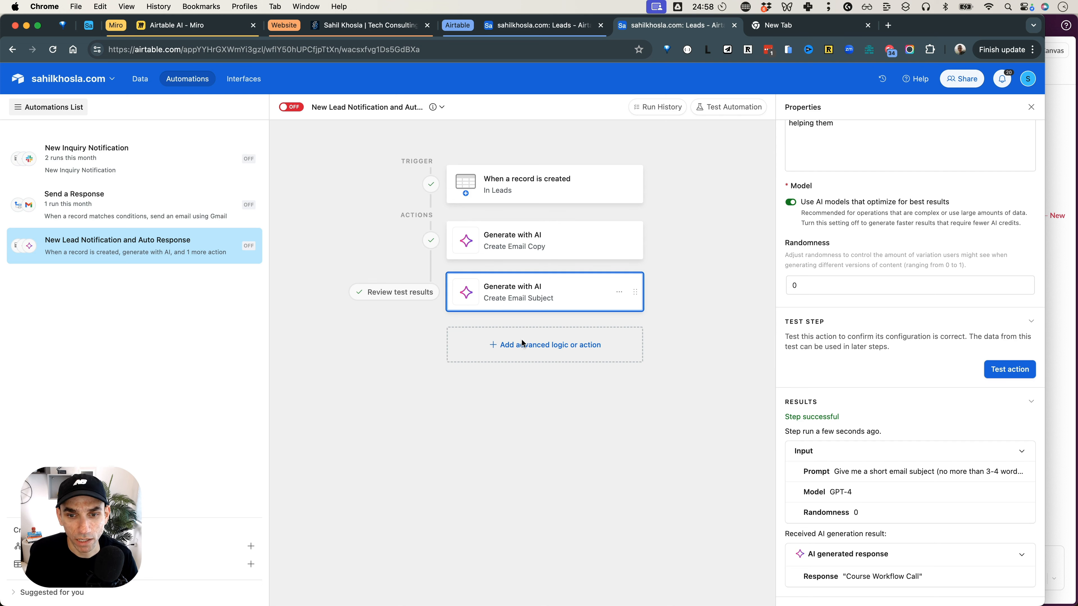
Add an Update record action below Create Email Subject in the automation.
click(551, 354)
scroll(535, 458, down, 6)
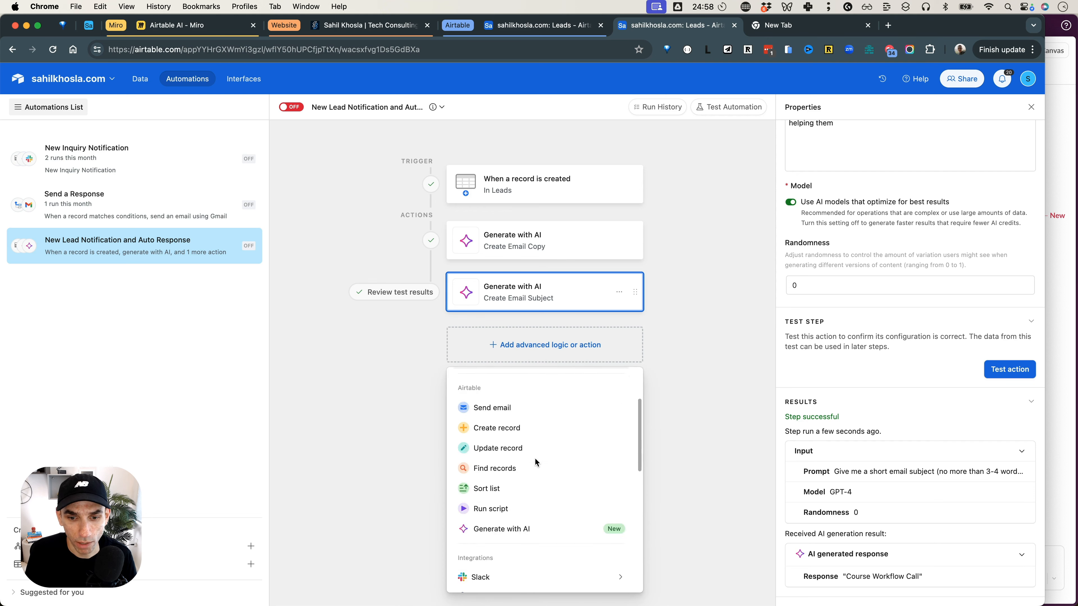
scroll(535, 450, up, 5)
click(529, 522)
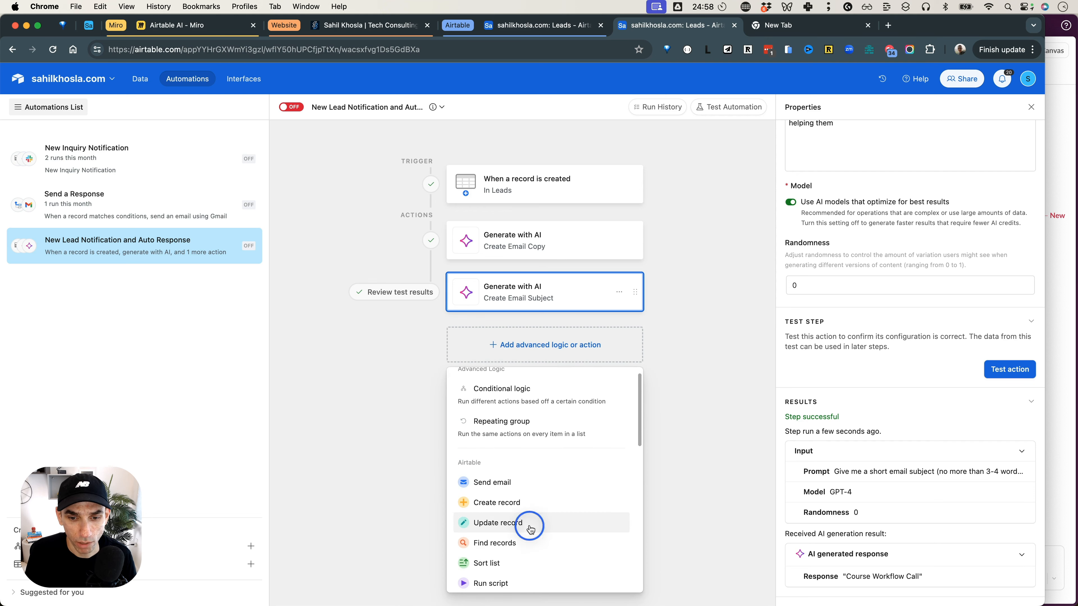
Set the update action's table to Leads and its record ID to the trigger record's Airtable record ID.
click(829, 375)
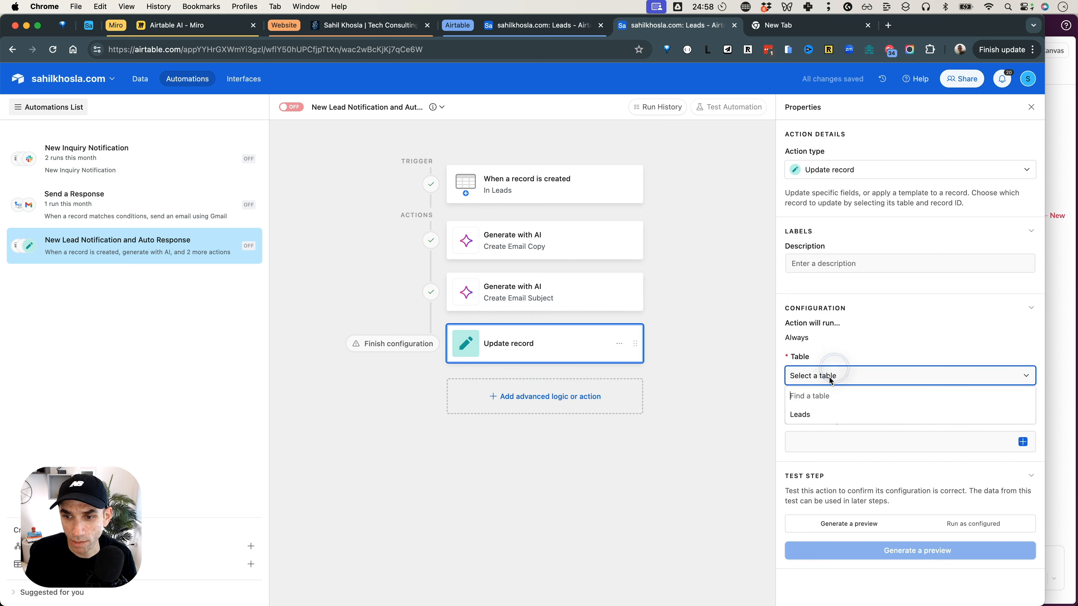
click(813, 412)
click(818, 443)
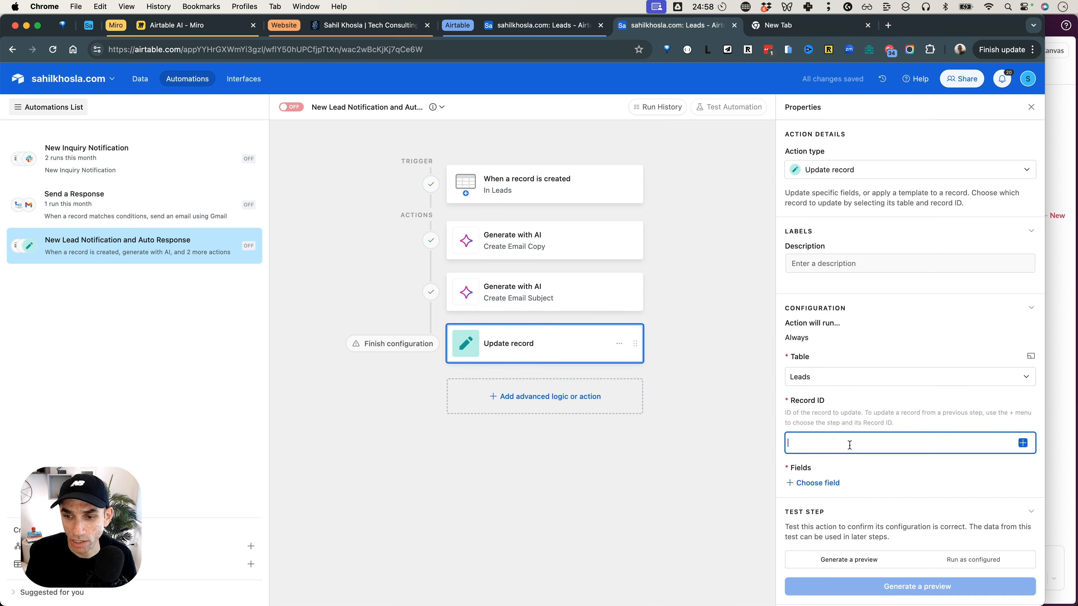
click(1022, 444)
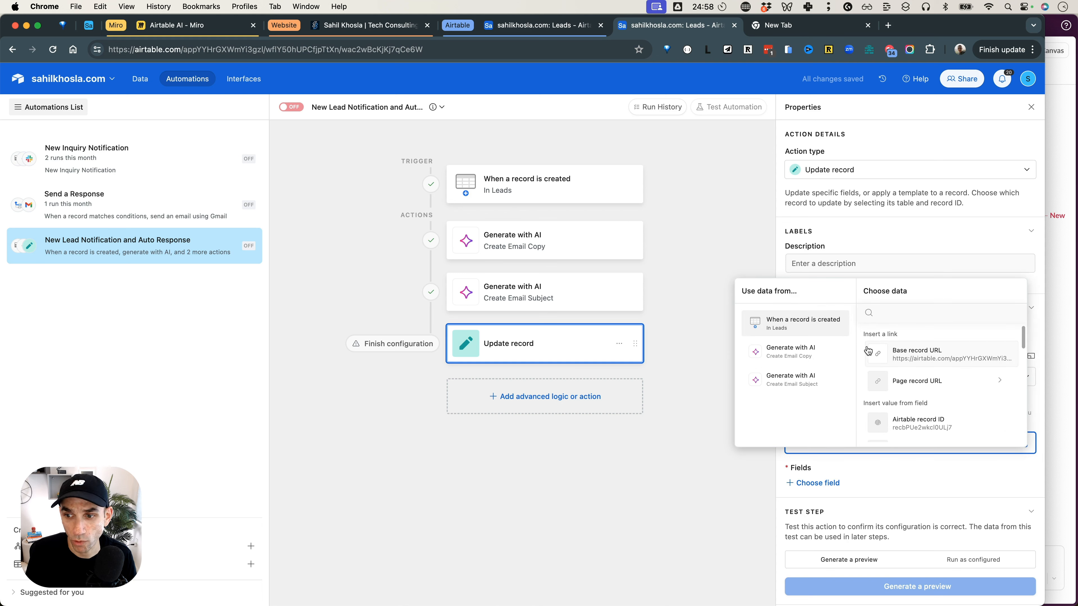
click(919, 426)
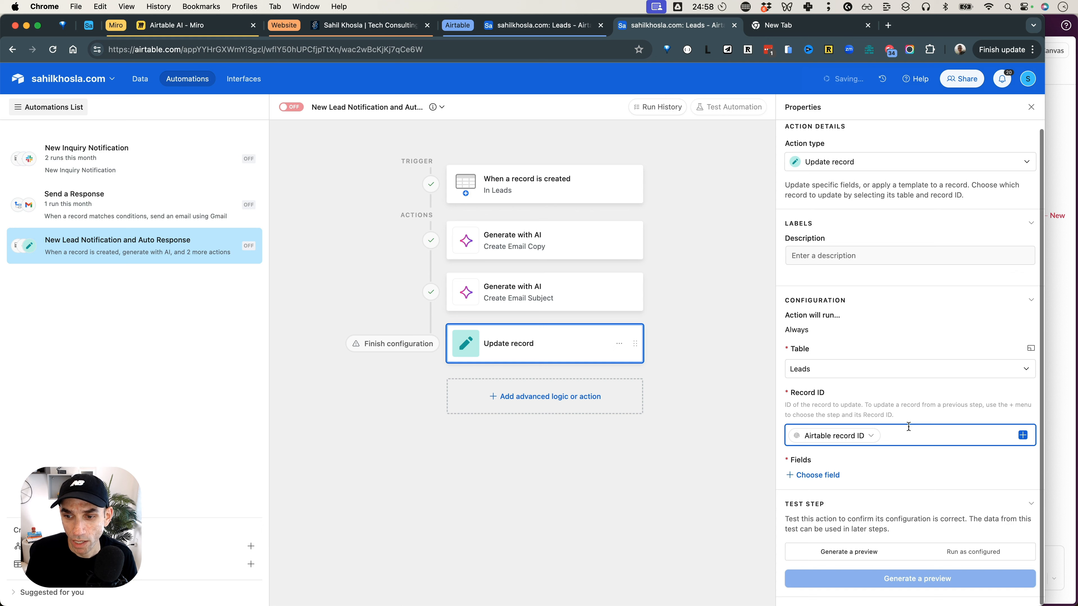
Add the Initial Response field to the fields the action updates.
click(815, 474)
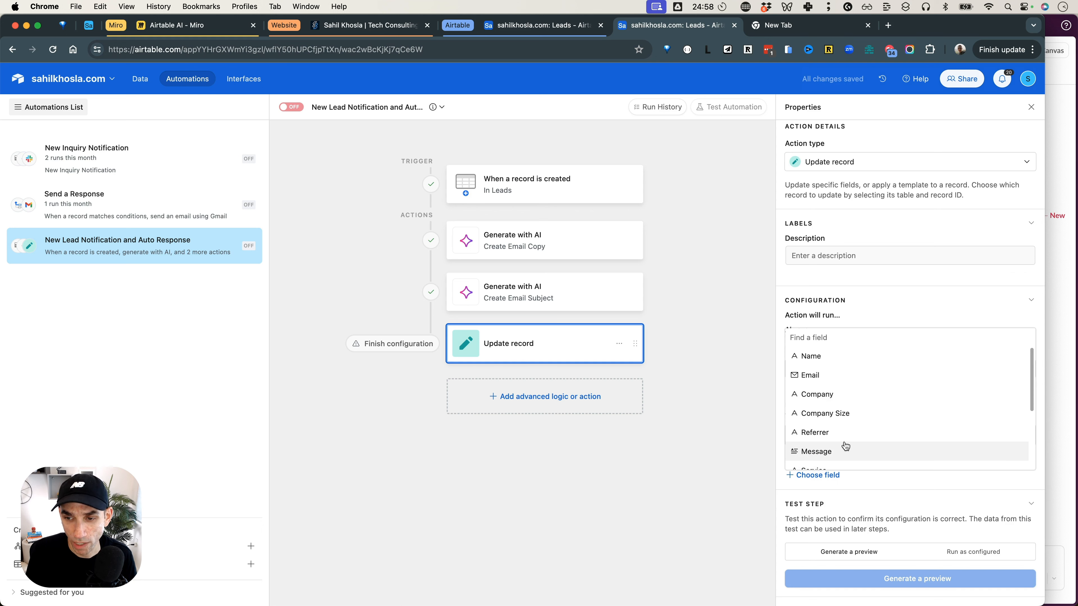
text(inti)
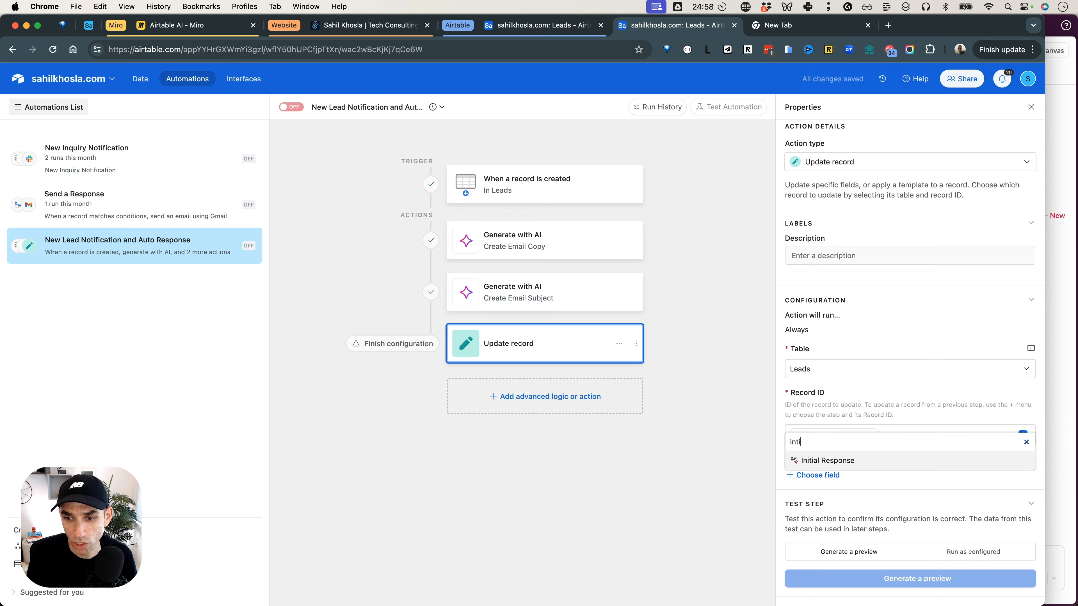
click(831, 460)
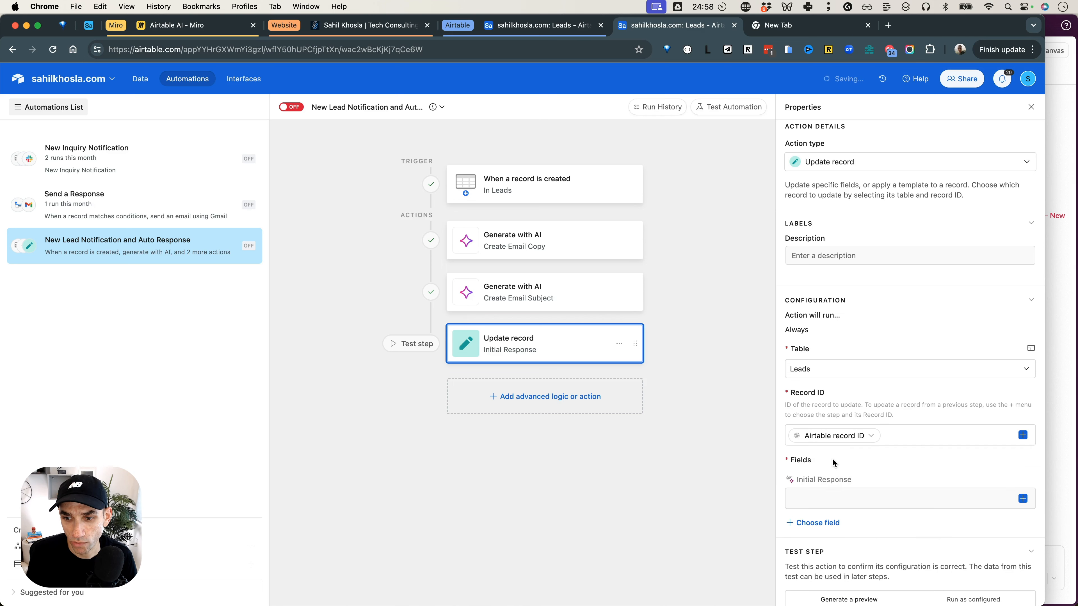
Fill the Initial Response field with the Response generated by the Create Email Copy step.
click(830, 494)
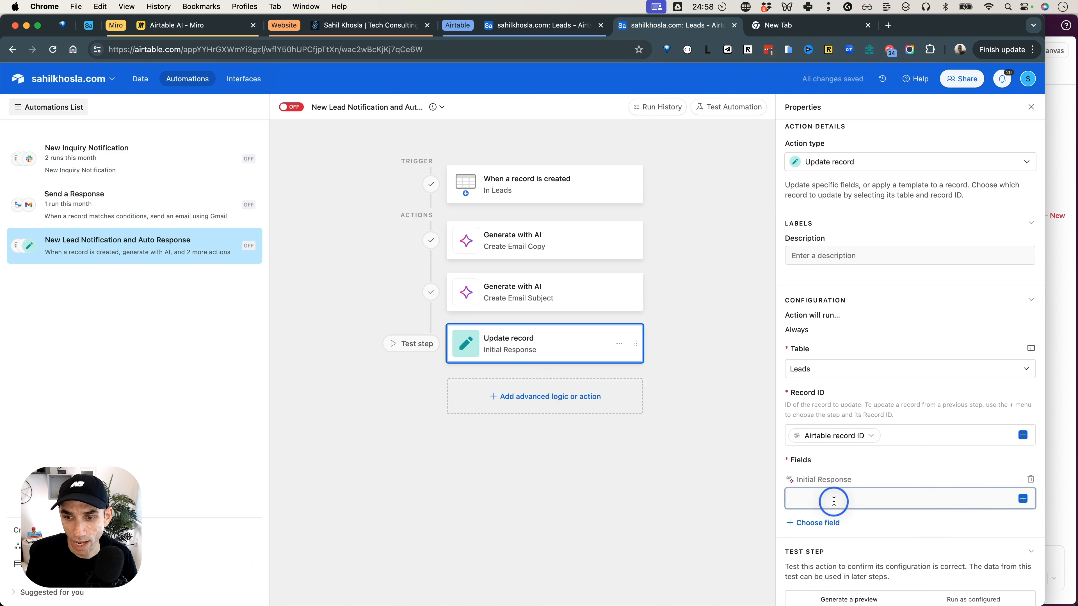
click(1022, 499)
click(816, 418)
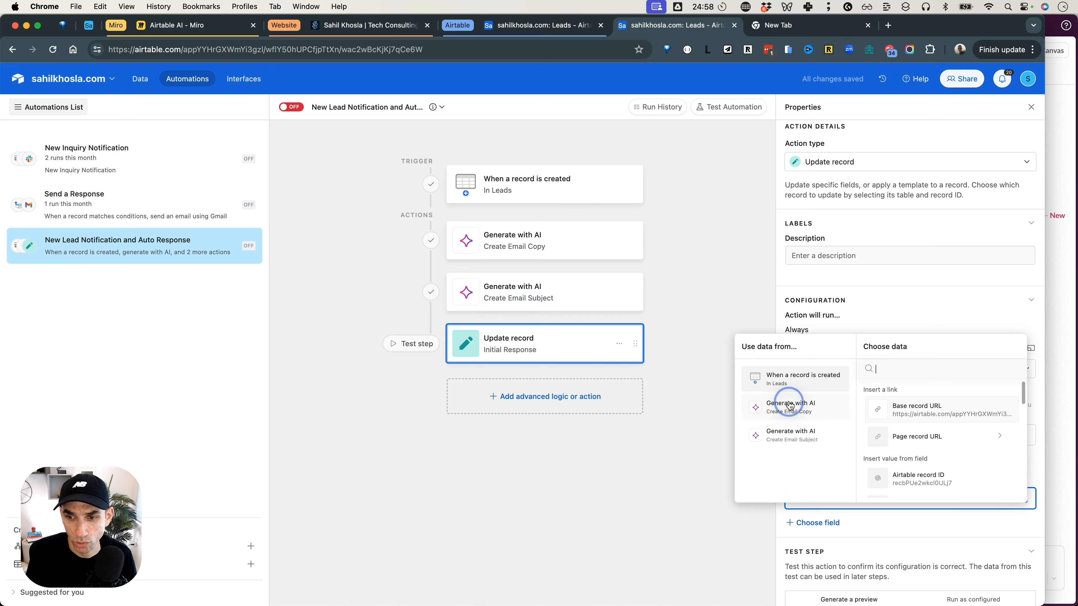
click(918, 420)
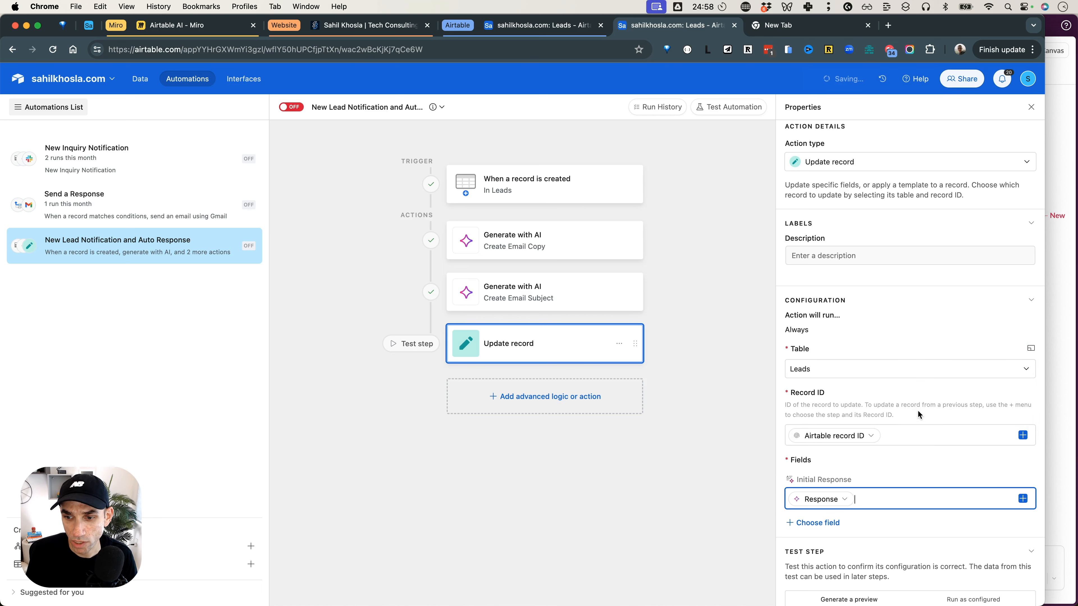
Add the Subject field to the update action and fill it with the Response from the Create Email Subject step.
scroll(905, 424, down, 2)
click(827, 478)
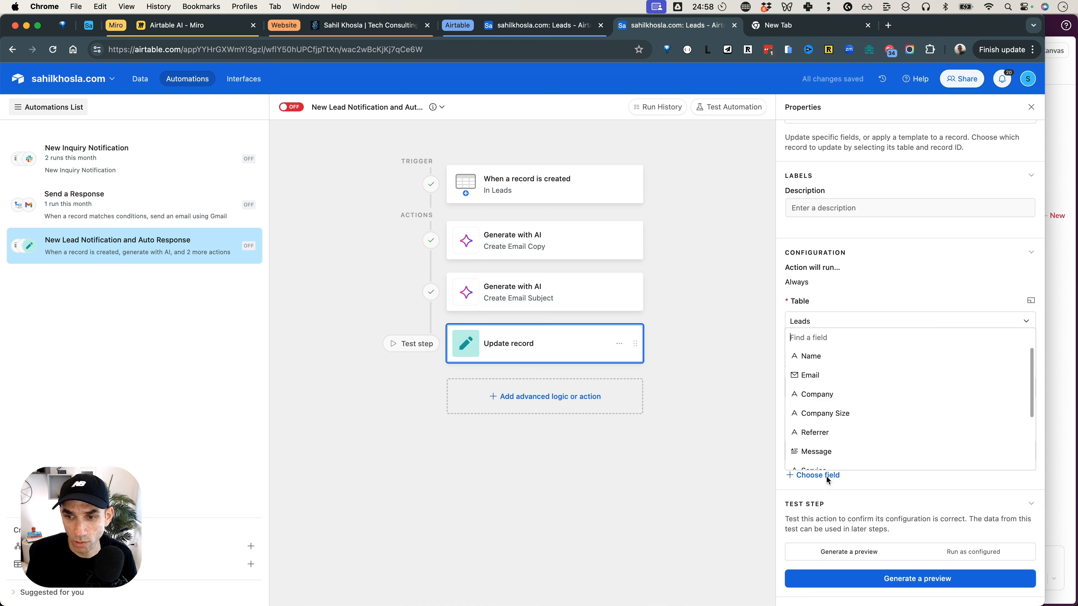
text(subj)
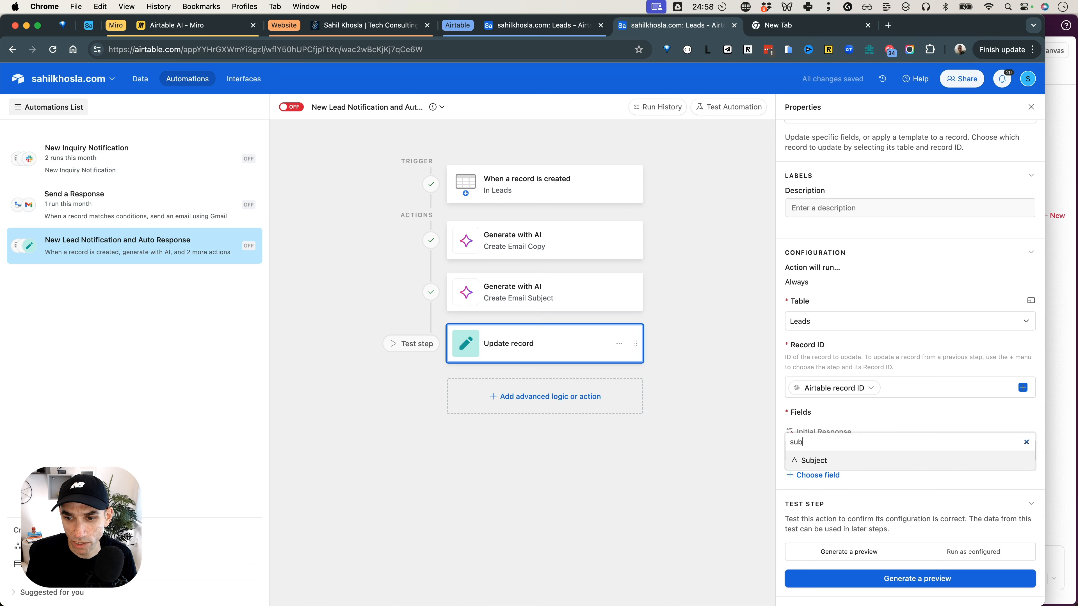
click(826, 457)
click(881, 492)
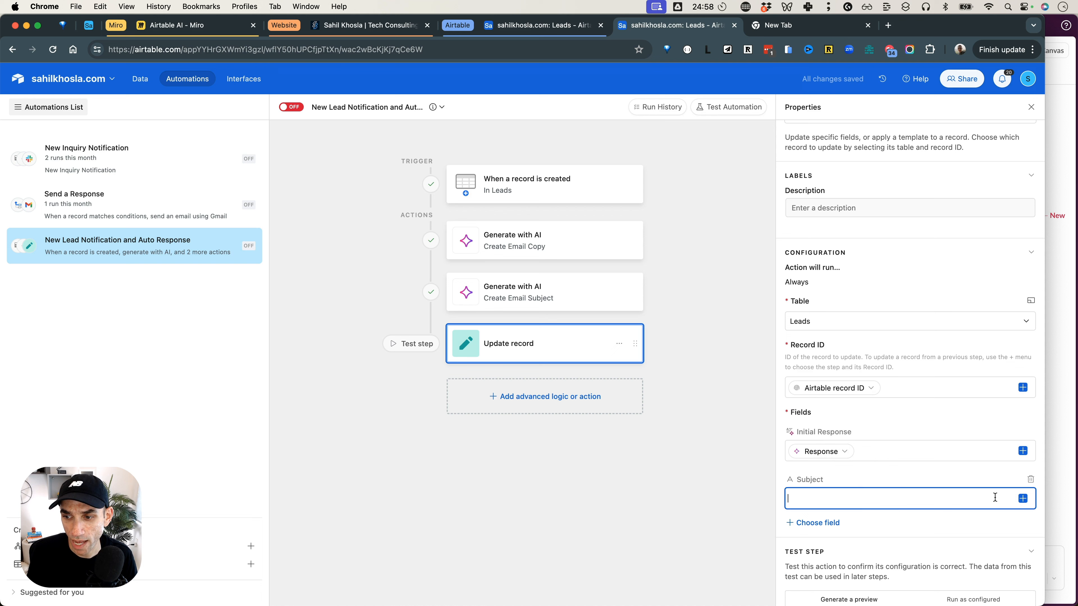
click(1022, 498)
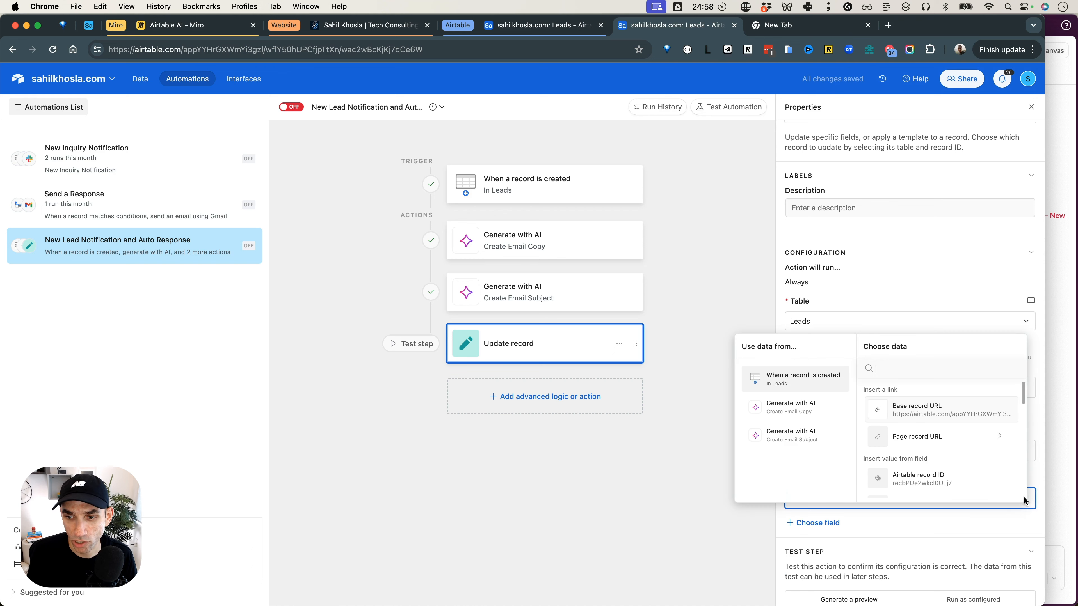
click(799, 440)
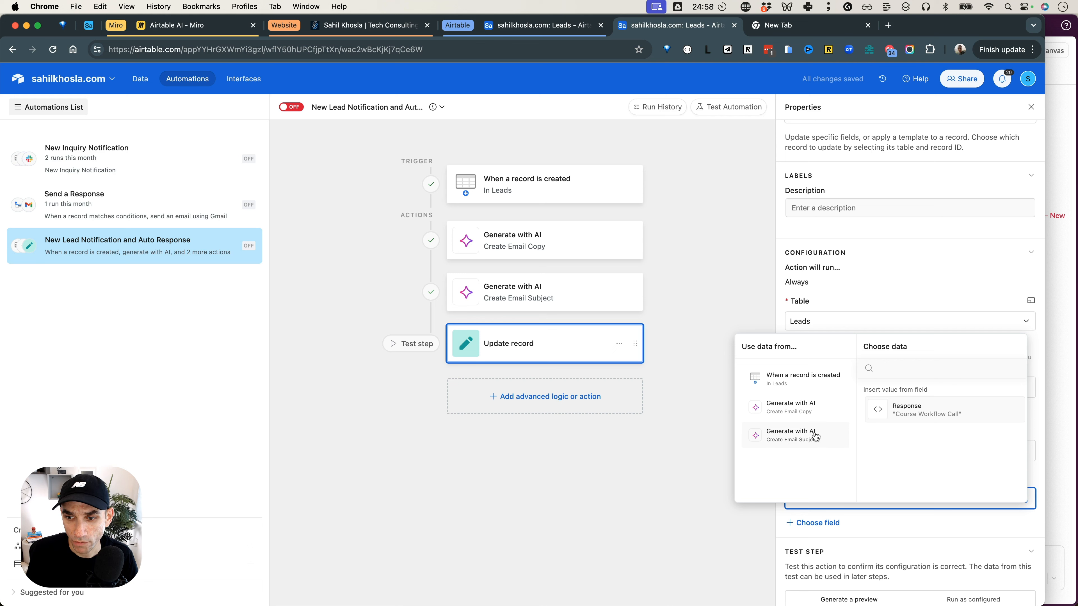
click(925, 406)
scroll(906, 431, down, 2)
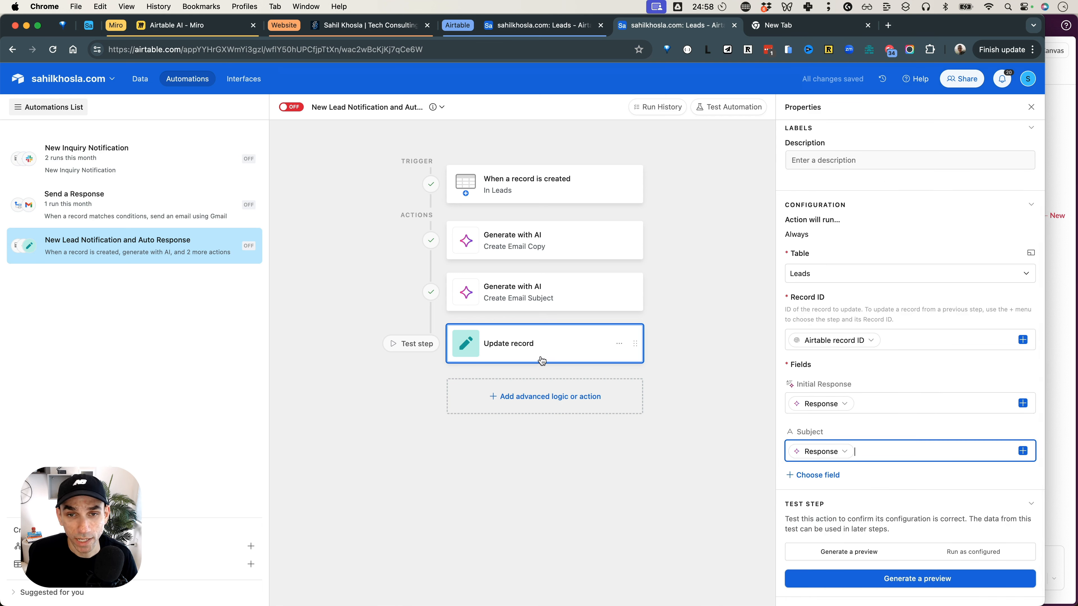
Switch to the Miro board and review how Airtable connects to Magic, Slack and Email in the workflow diagram.
click(194, 26)
drag(368, 270, 471, 282)
click(689, 388)
drag(664, 325, 614, 370)
click(664, 374)
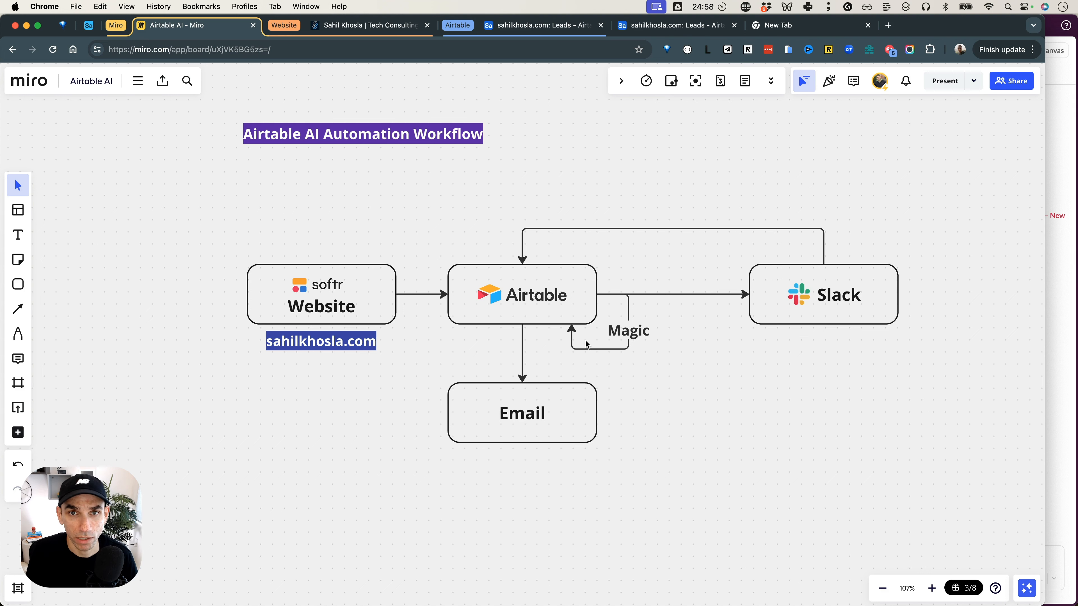
click(868, 26)
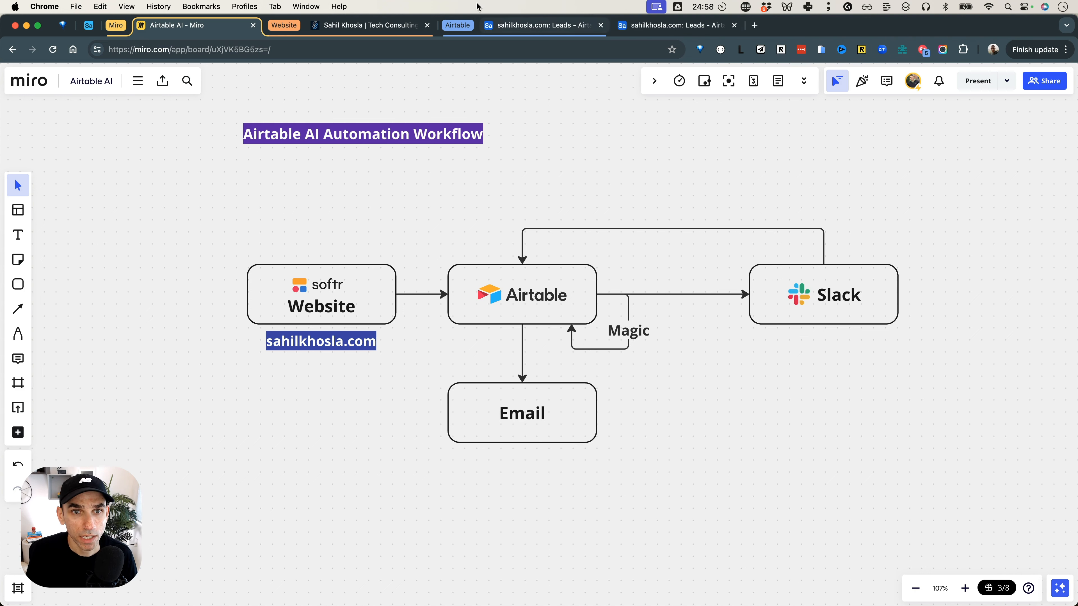
click(548, 26)
click(654, 30)
click(707, 298)
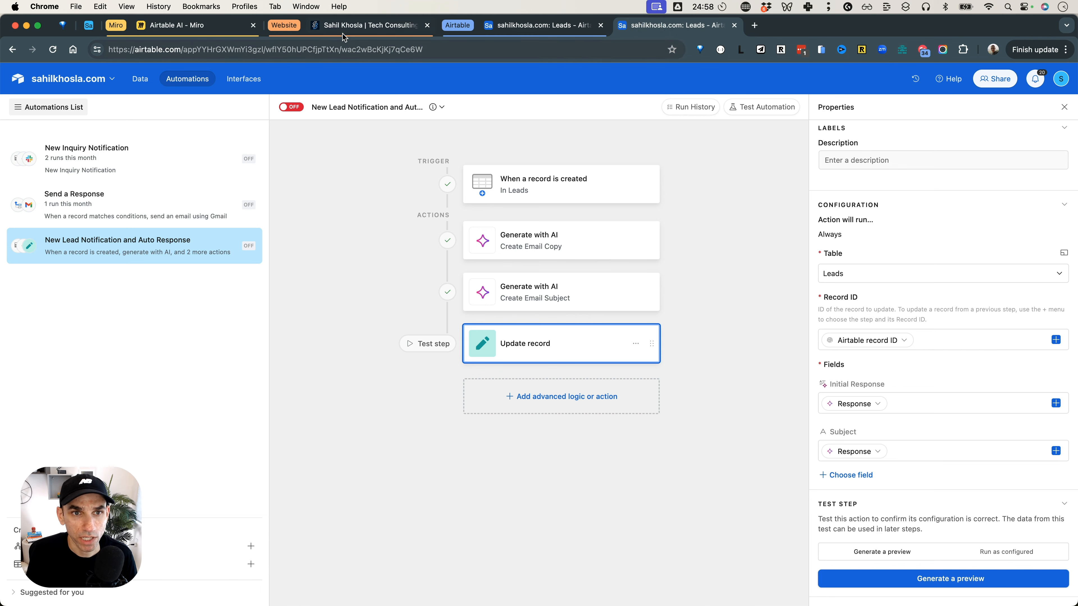
key(super+3)
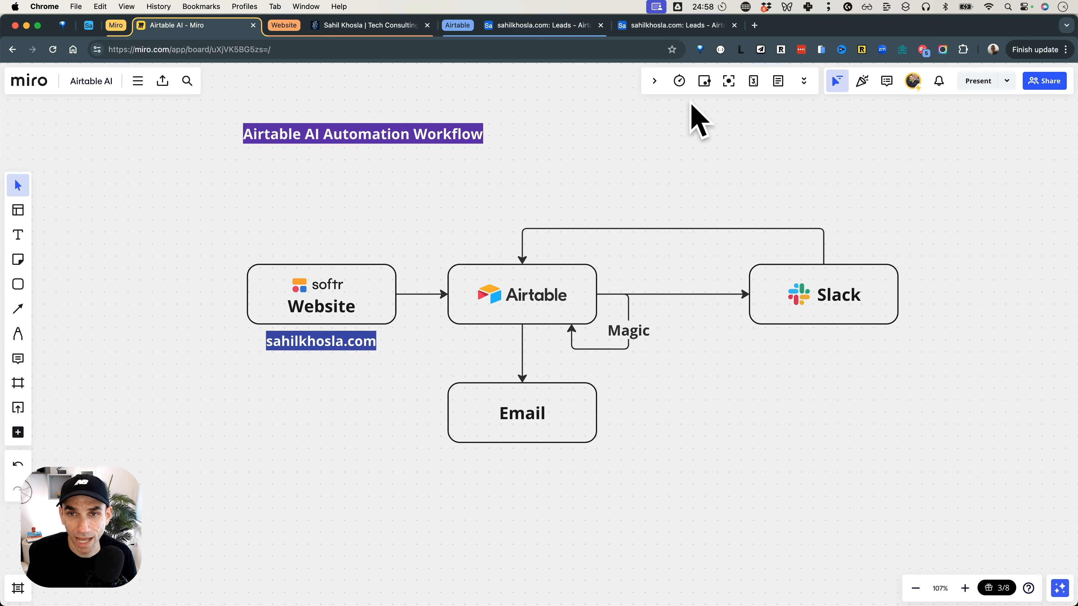
Return to the Airtable automation and add a Slack "Send an actionable message" action below Update record.
click(669, 28)
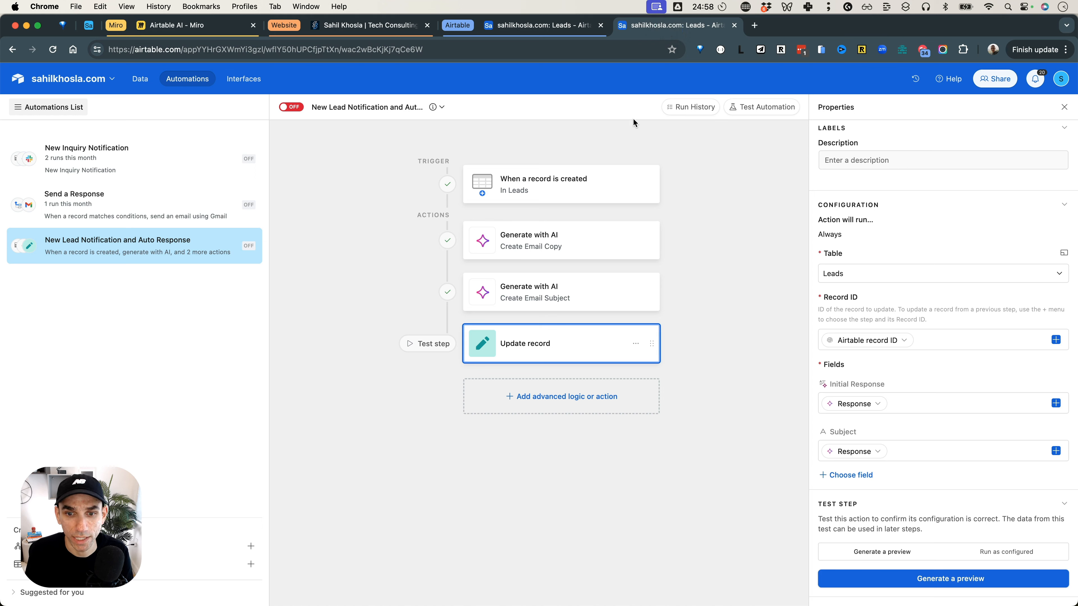
click(578, 404)
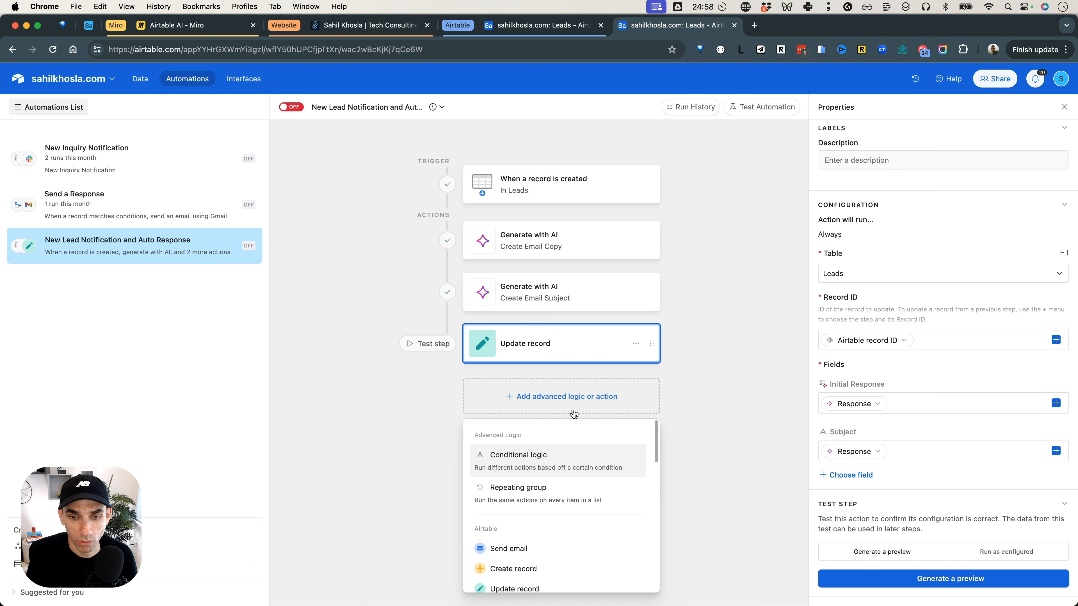
scroll(575, 432, down, 2)
scroll(576, 432, down, 6)
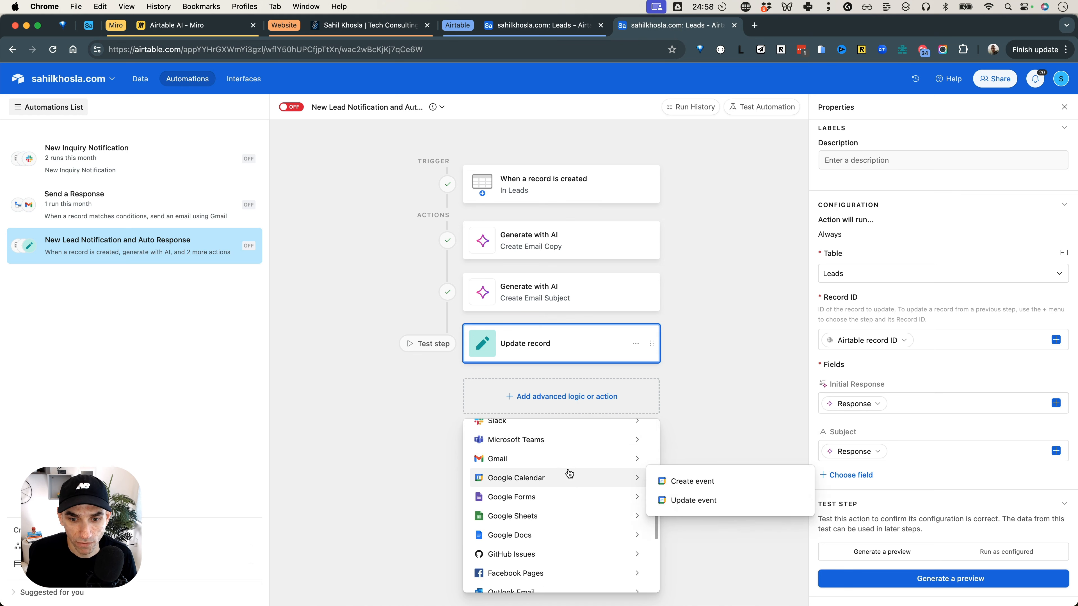
scroll(567, 502, up, 3)
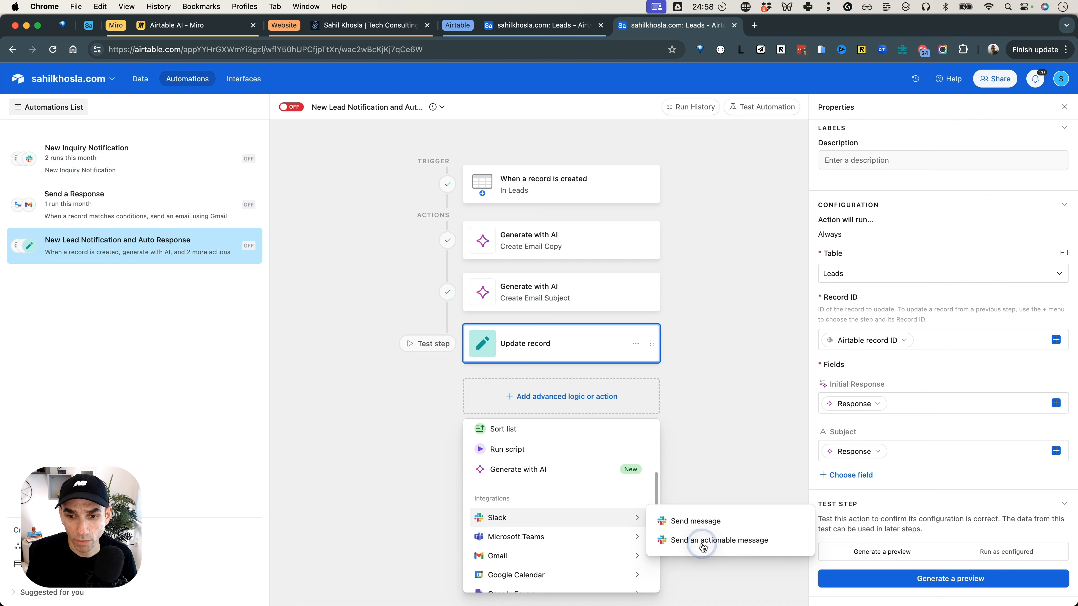
click(705, 536)
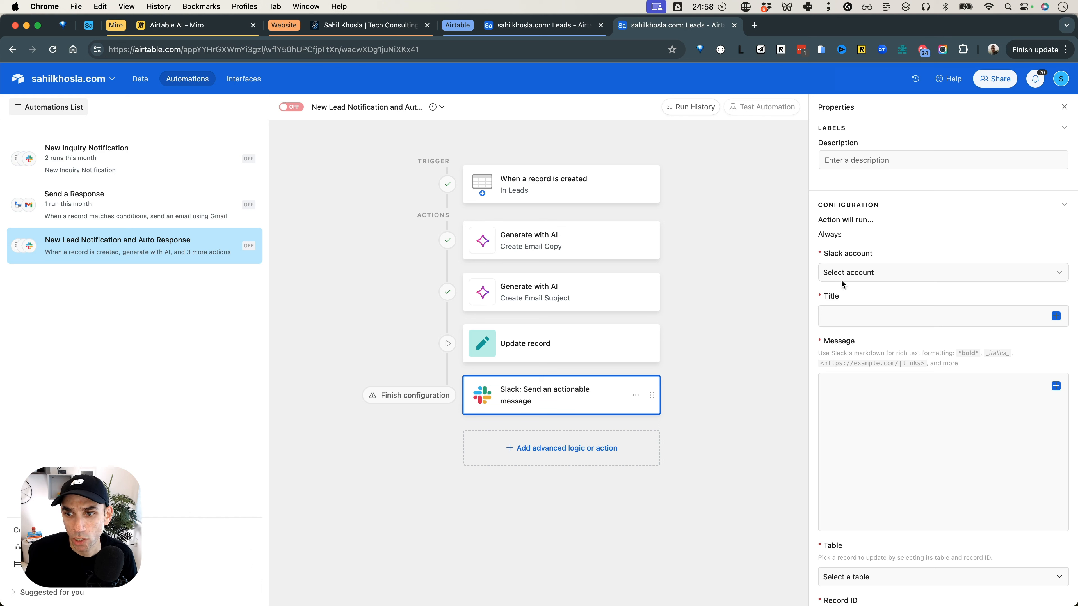
Connect the Slack action to the Personal Slack account and send it to the p-scratchpad channel.
click(846, 273)
click(846, 315)
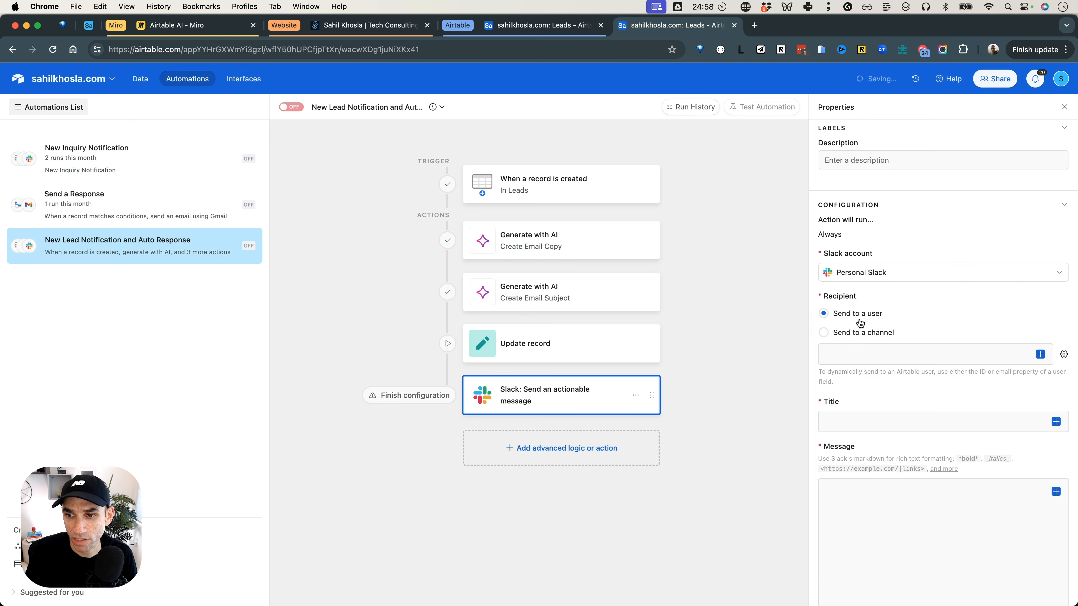
click(860, 334)
click(859, 354)
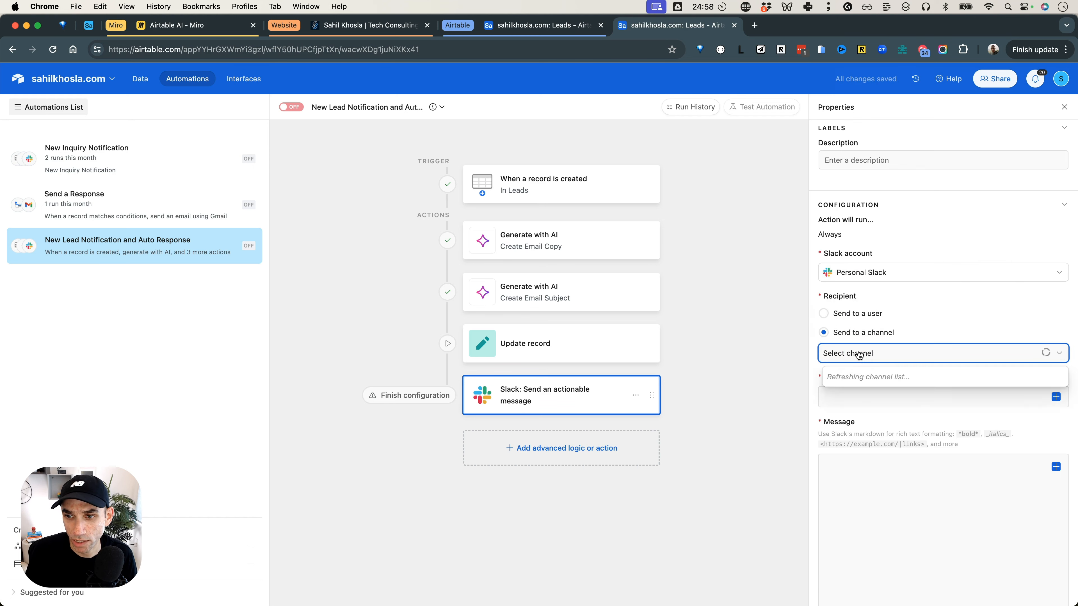
text(scr)
click(894, 397)
Set the Slack message's title to "New Lead Alert".
click(842, 399)
text(New Lead)
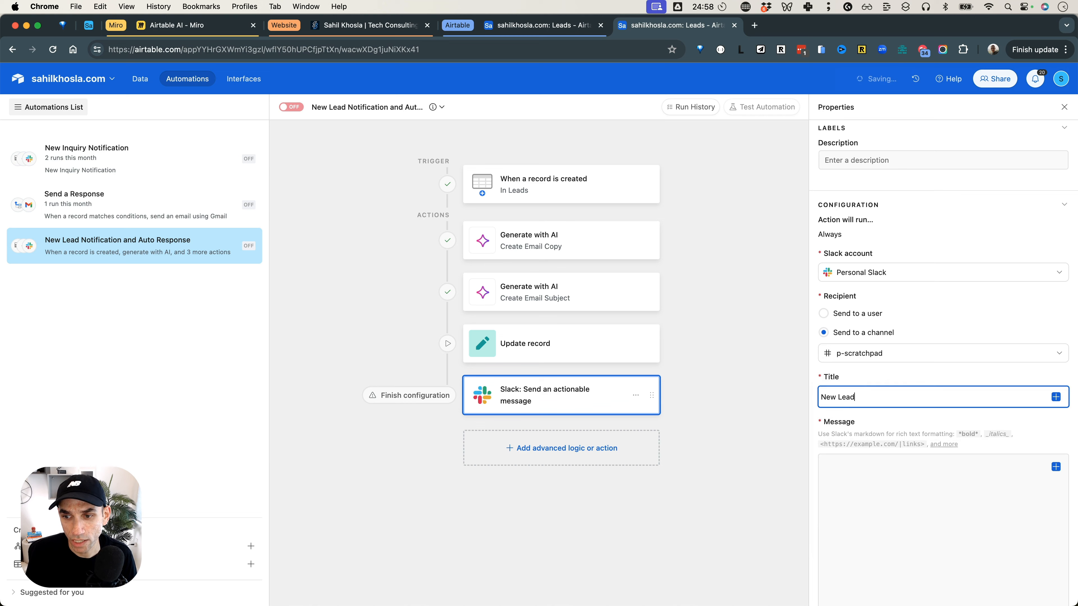
click(859, 454)
scroll(859, 454, down, 3)
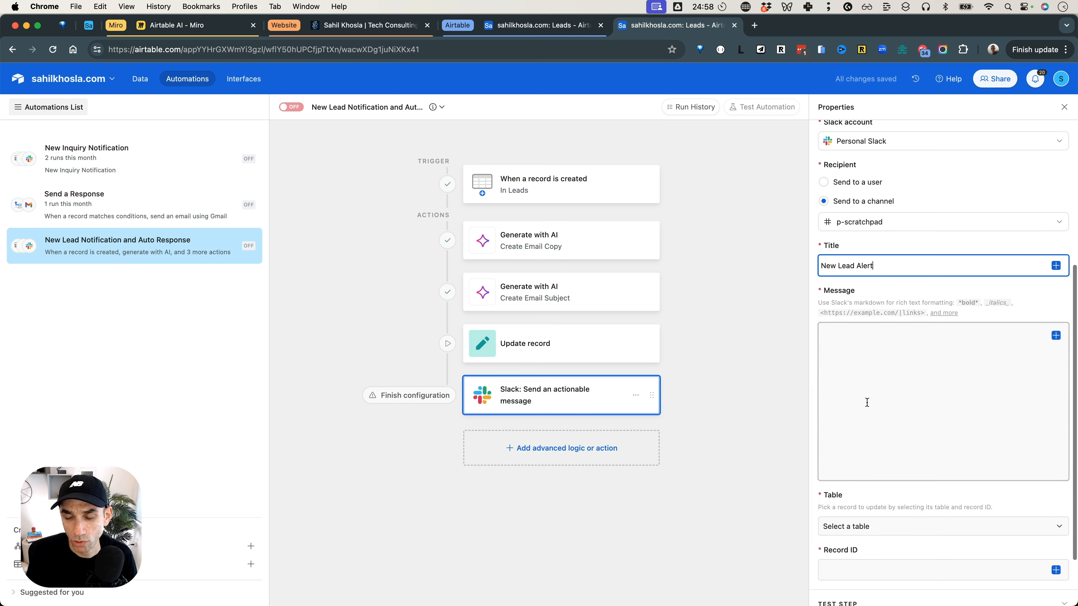
Begin the Slack message body with the line "Hey - A new lead just came in.".
text(Hye,)
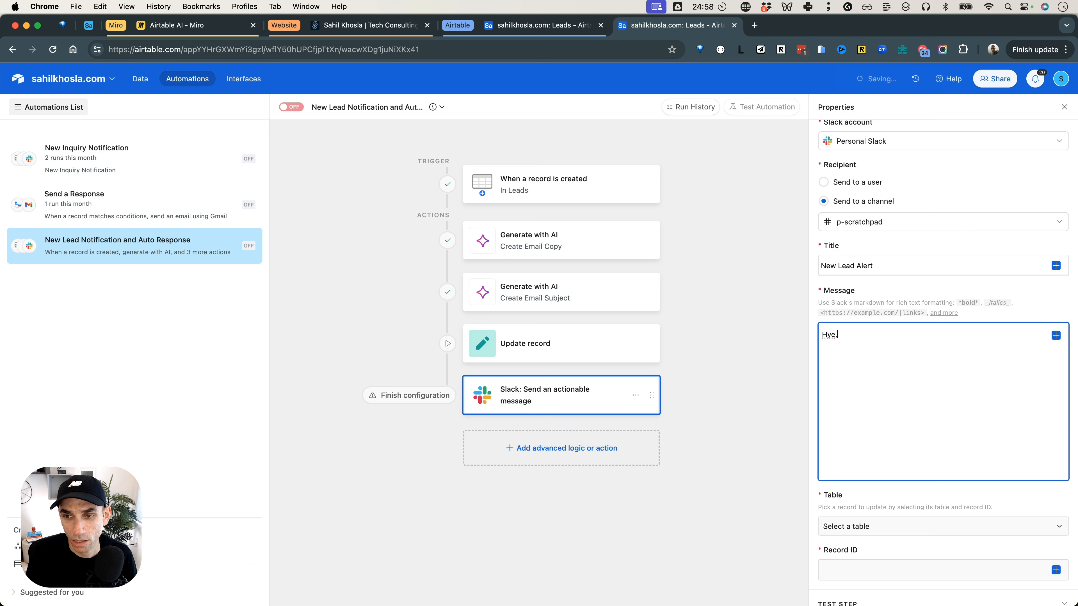
key(BackSpace)
key(BackSpace)
text(ey - A new lead t)
text(ust came in.)
key(Return)
key(Return)
Add the bold-marked label "*Original Message*:" on a new line of the Slack message.
text(Ori)
key(BackSpace)
key(BackSpace)
key(BackSpace)
text(*Origina)
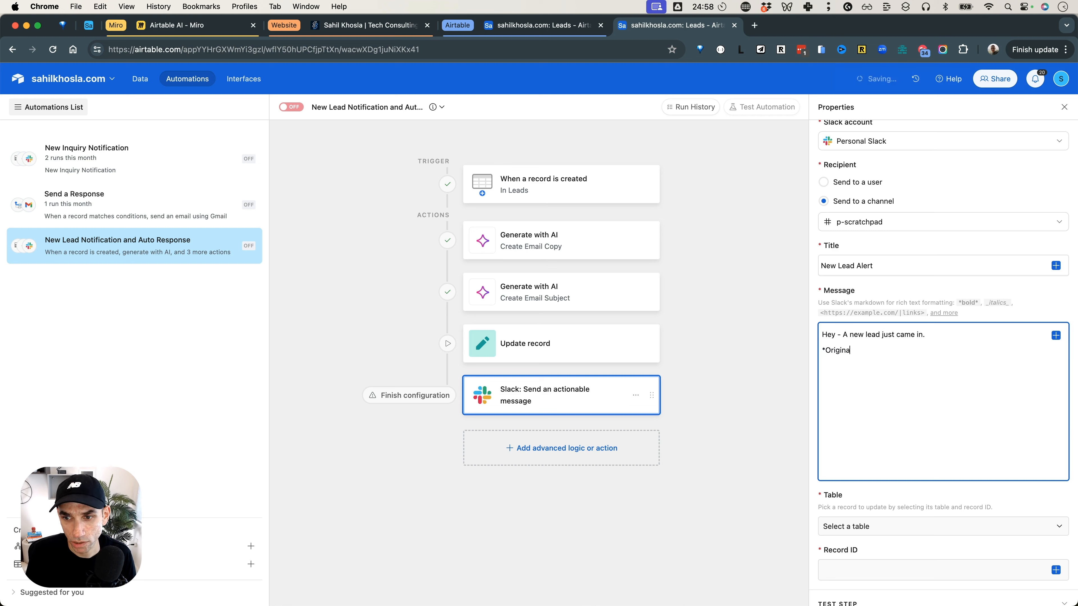
text(l Messa*:)
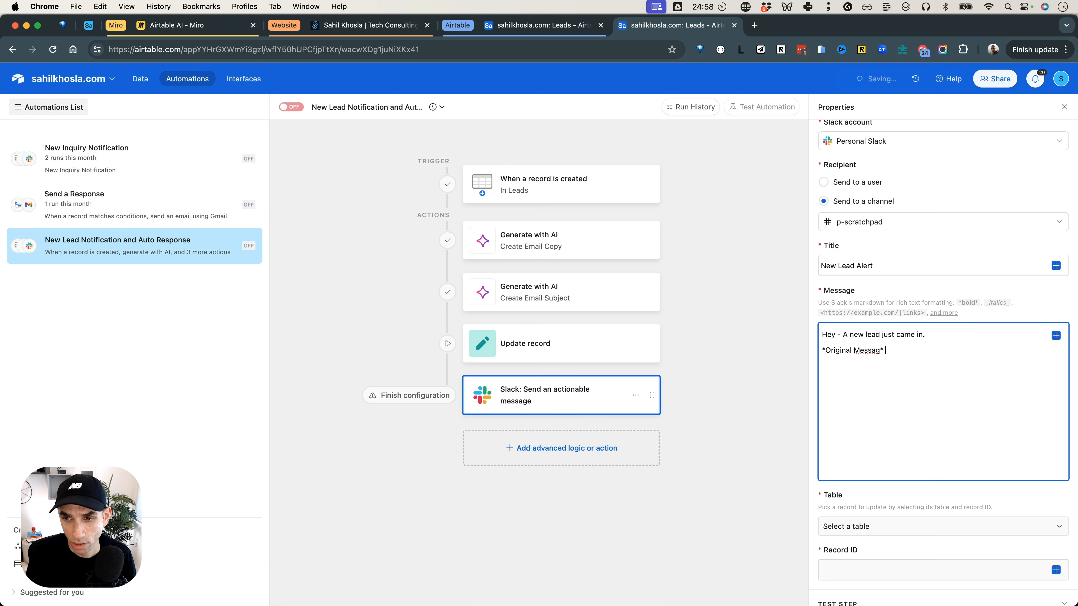
key(BackSpace)
key(BackSpace)
key(BackSpace)
text(e*:)
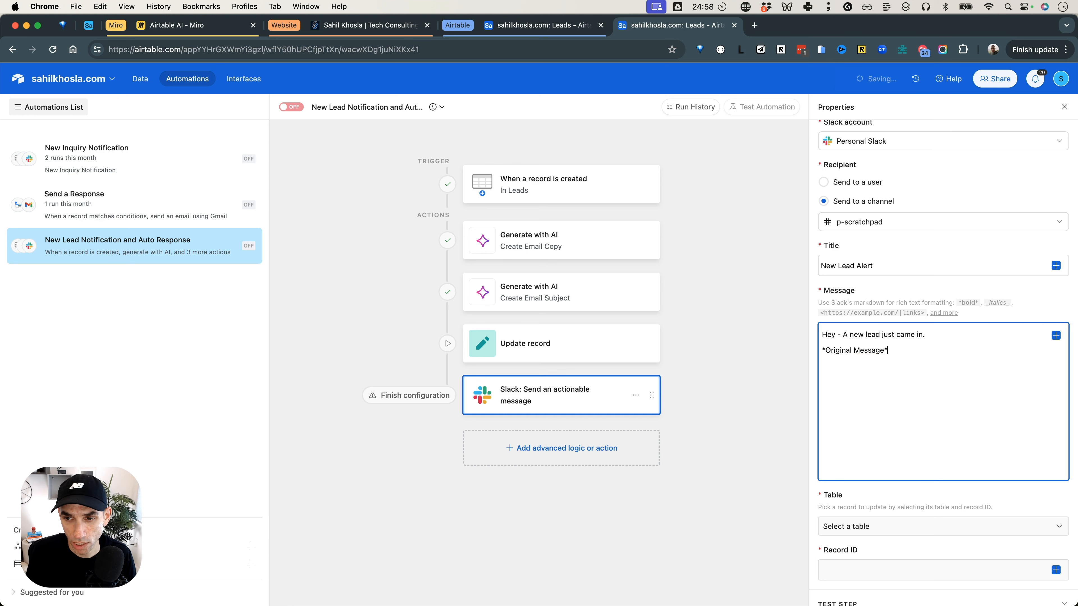
Insert the Message value from the trigger record directly after the "*Original Message*:" label.
drag(1075, 163, 1032, 163)
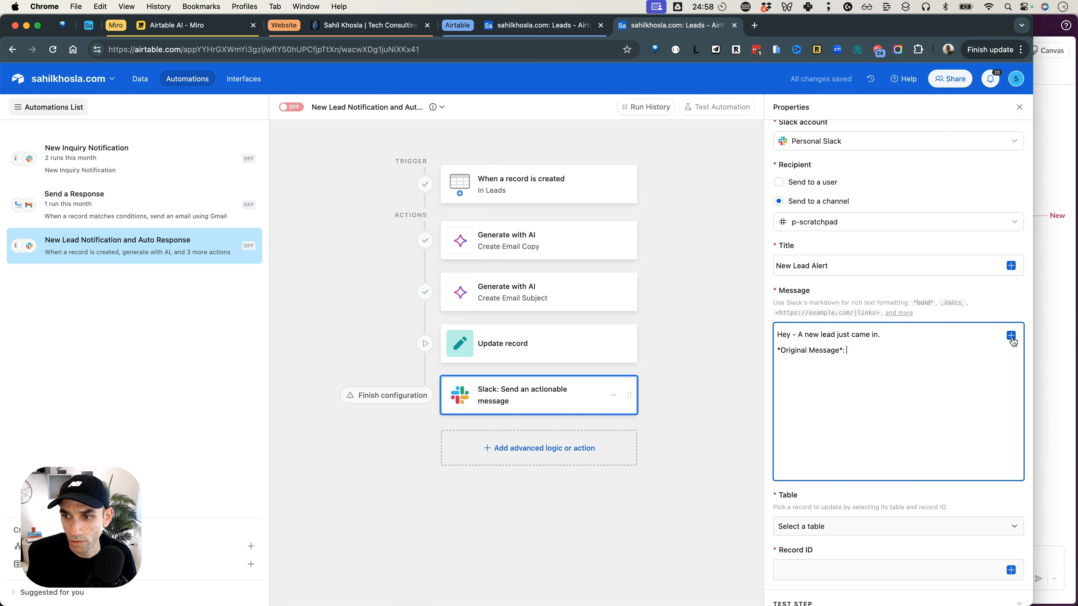
click(1011, 335)
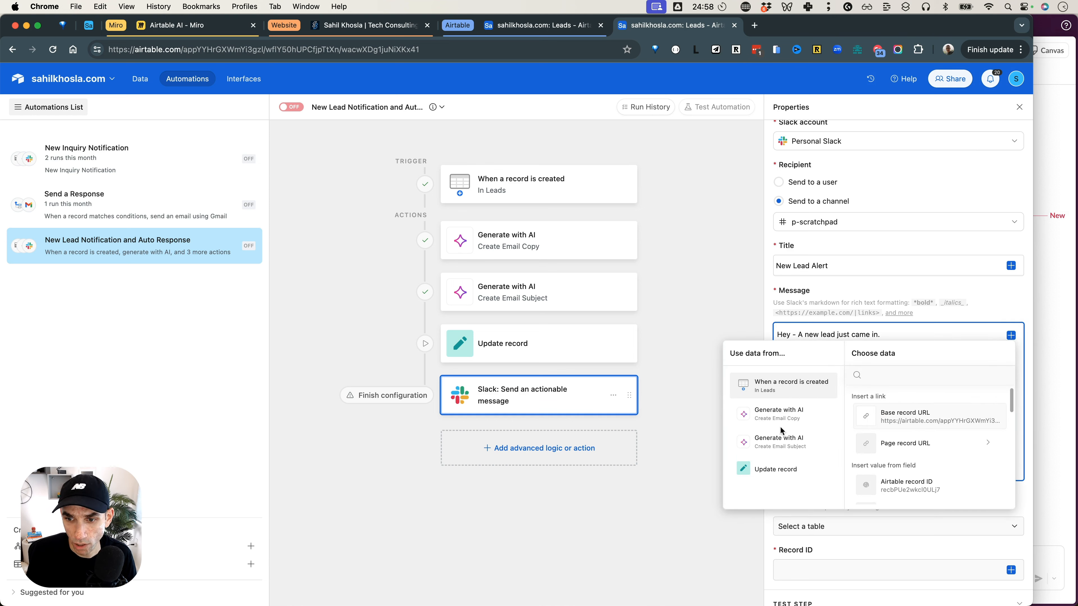
click(782, 414)
click(784, 398)
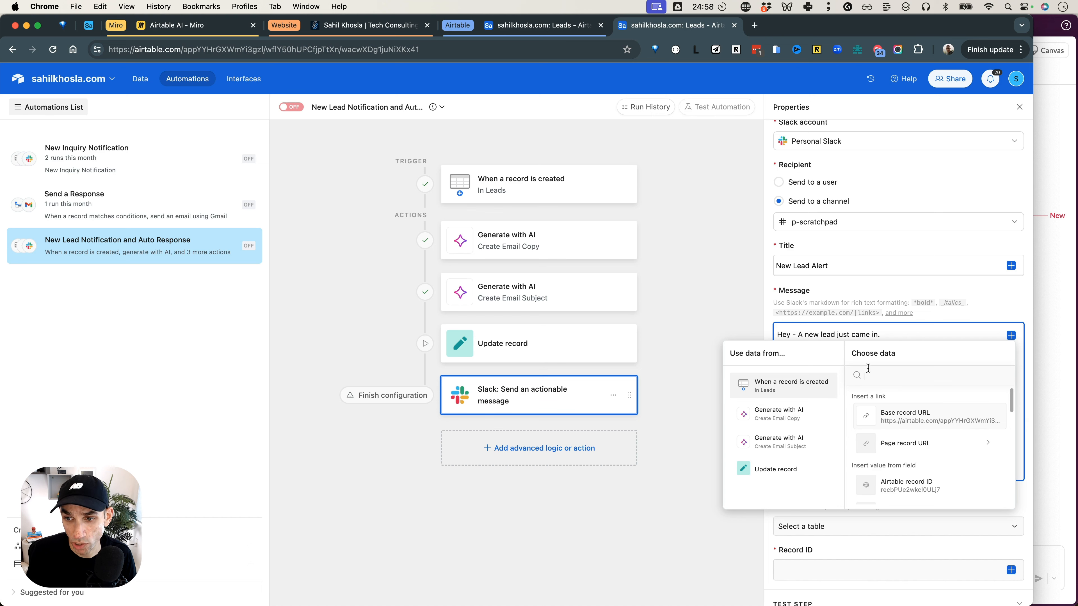
text(mes)
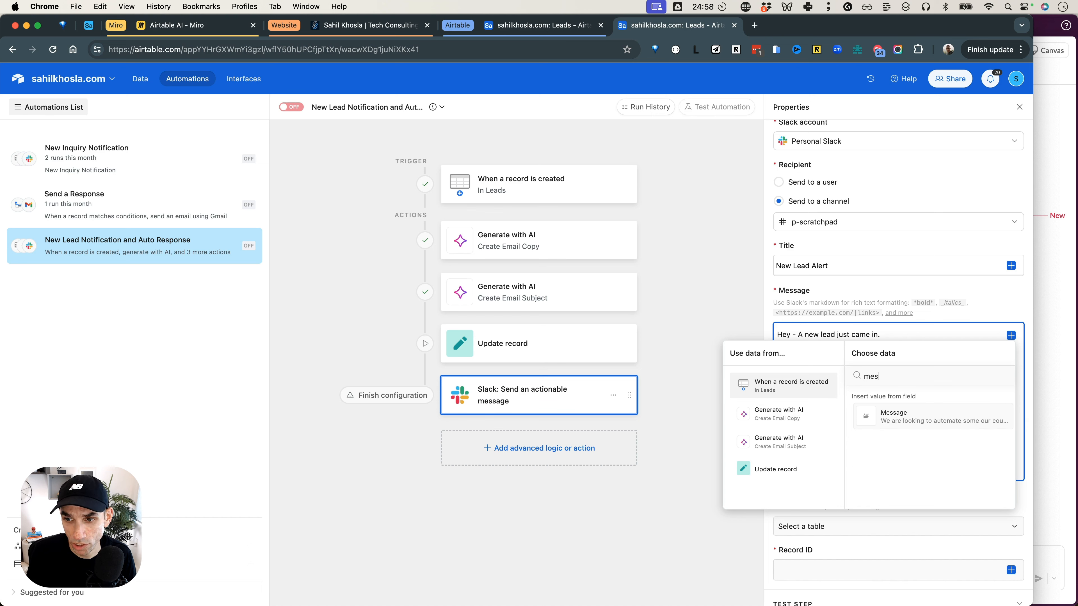
click(897, 415)
key(shift+Left)
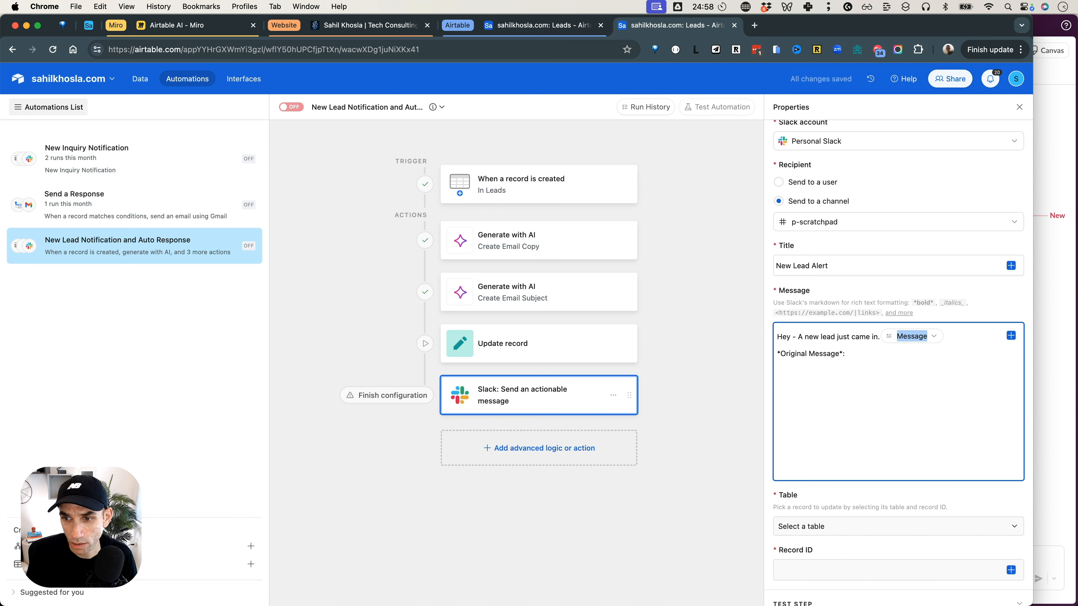
key(super+x)
click(877, 355)
key(super+v)
Add a "---" divider and the line "A draft was written and it's ready for your review." below the original message.
key(Return)
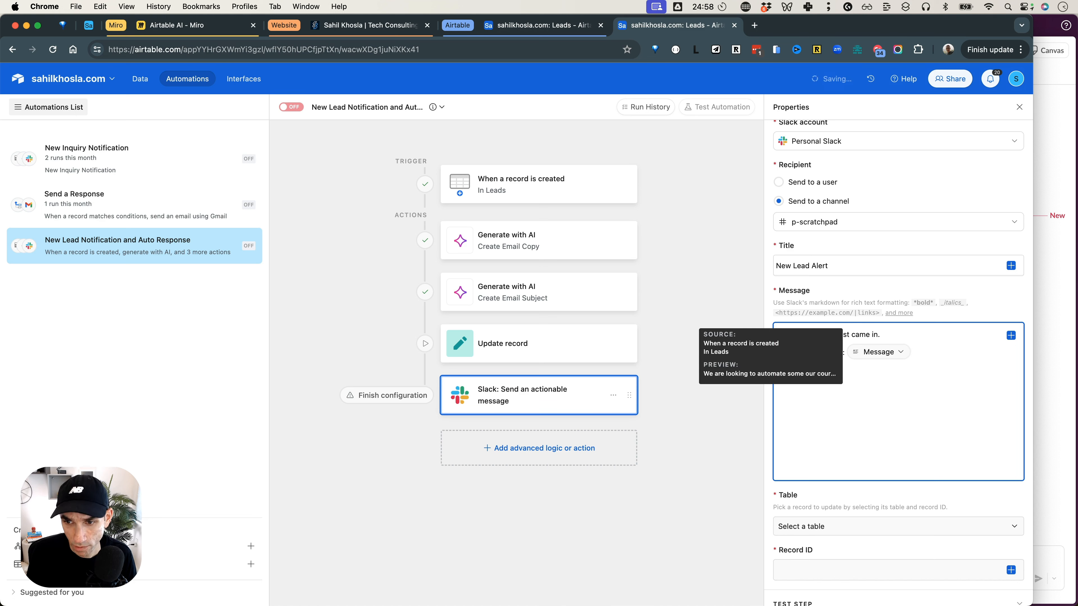
key(Return)
key(Return)
text(*)
key(BackSpace)
text(I wrot)
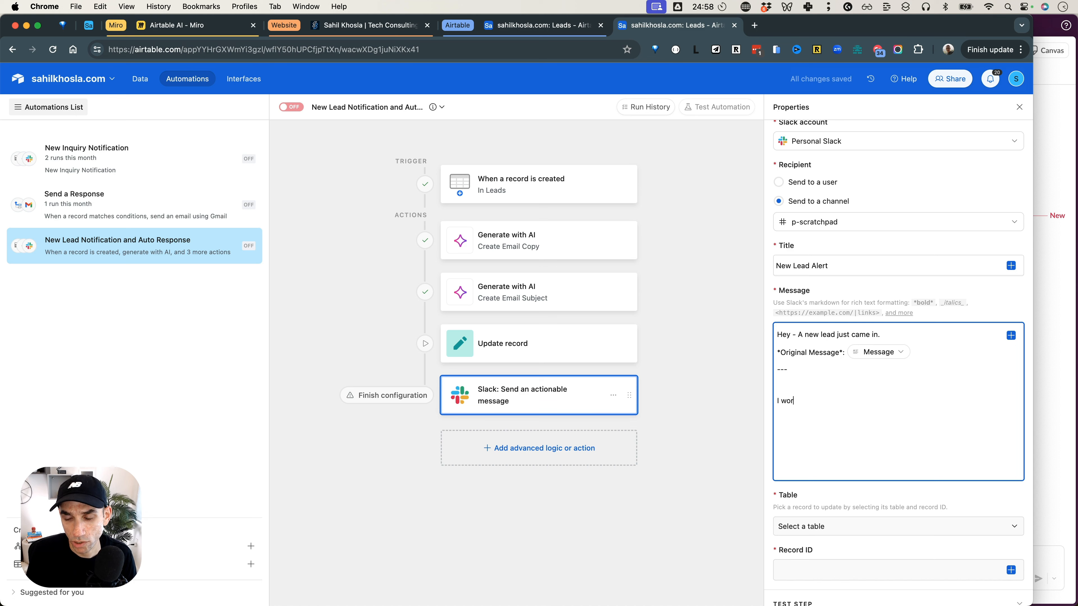
text(e a d)
key(super+BackSpace)
text(A draft was written and it's ready for your er)
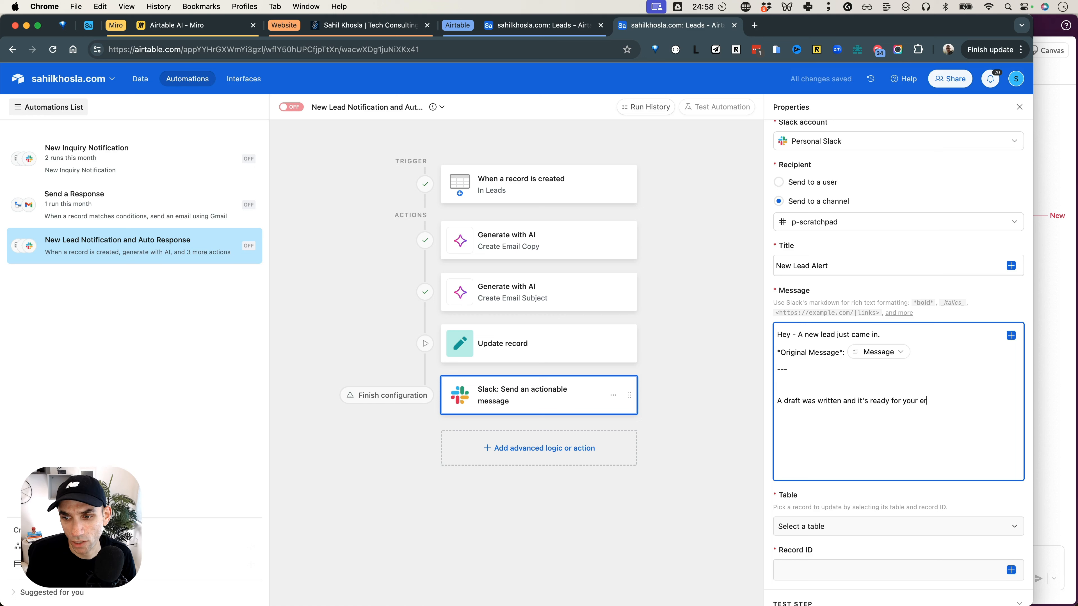
key(Return)
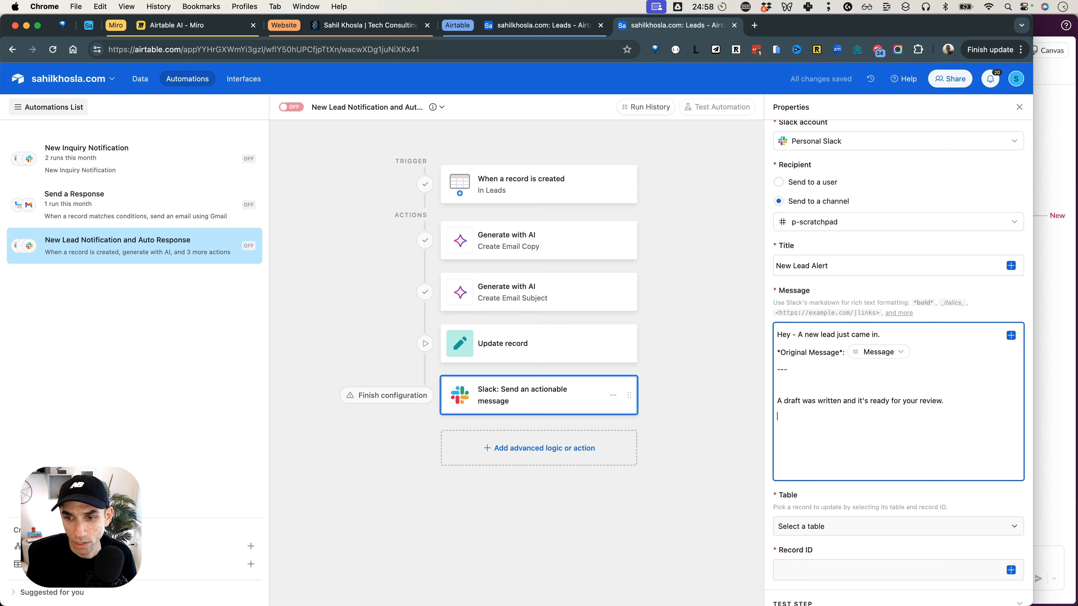
Add the label "*Email Subject*:" below the draft line and reword that line to "A response draft was written and it's ready for your review.".
text(*E)
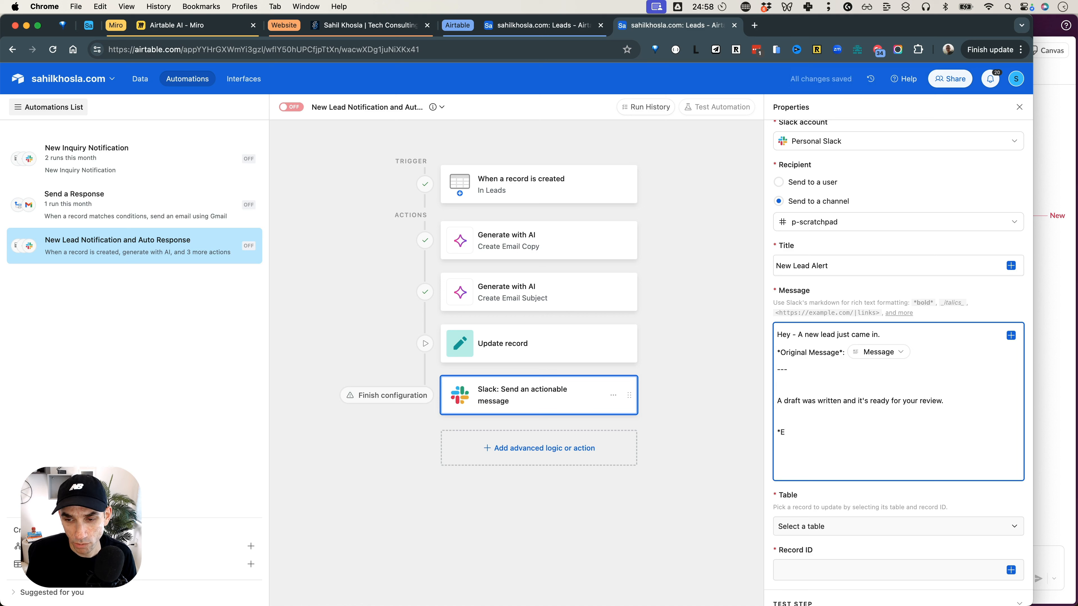
text(mail Subject*:)
click(784, 401)
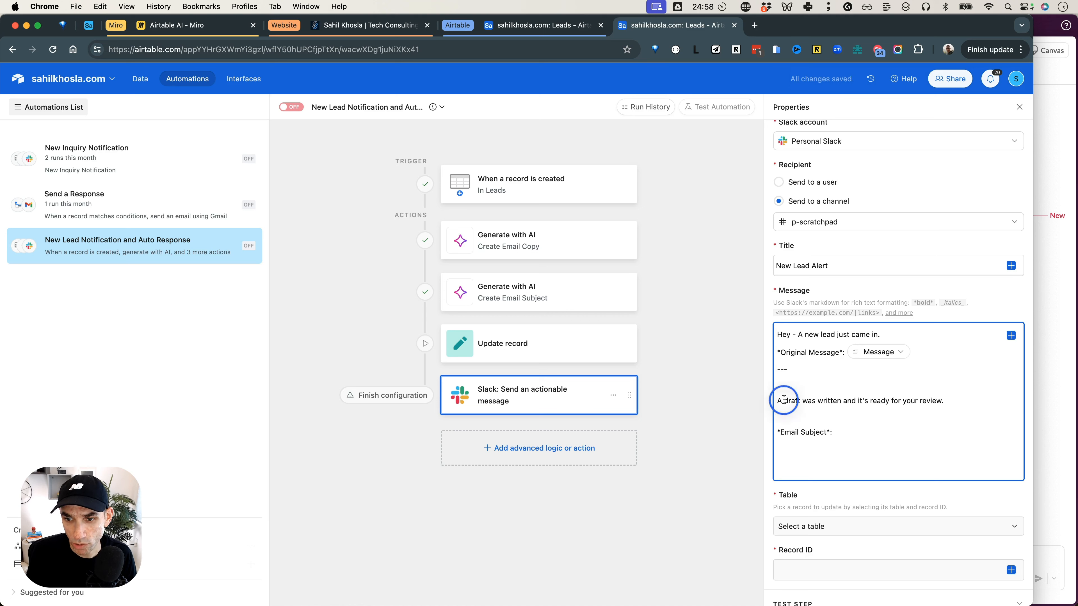
text(response)
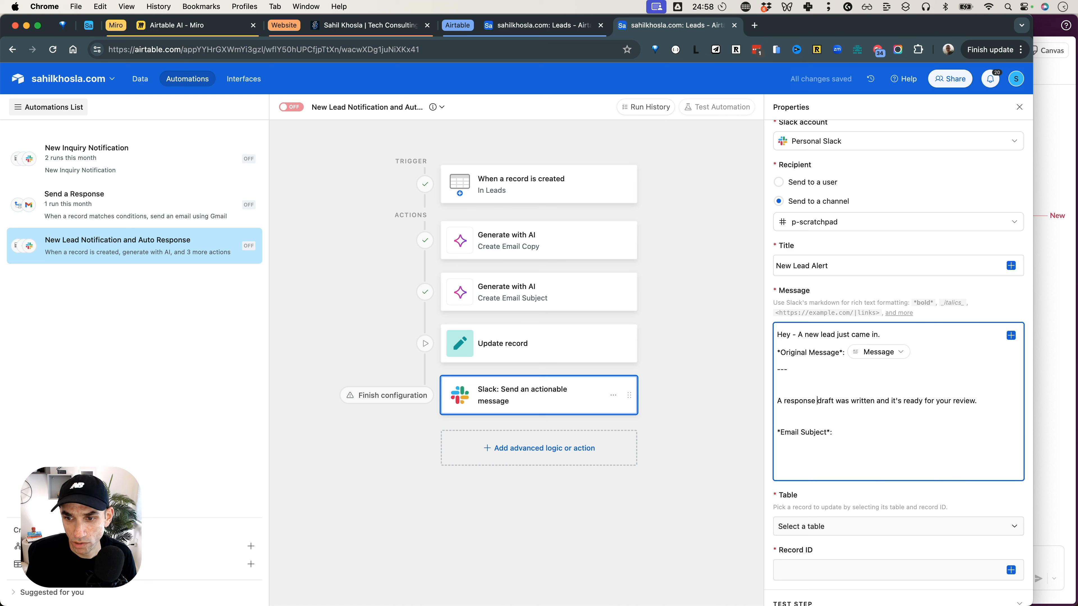
Insert the Response value from the Create Email Subject action directly after the "*Email Subject*:" label.
click(848, 428)
click(1011, 335)
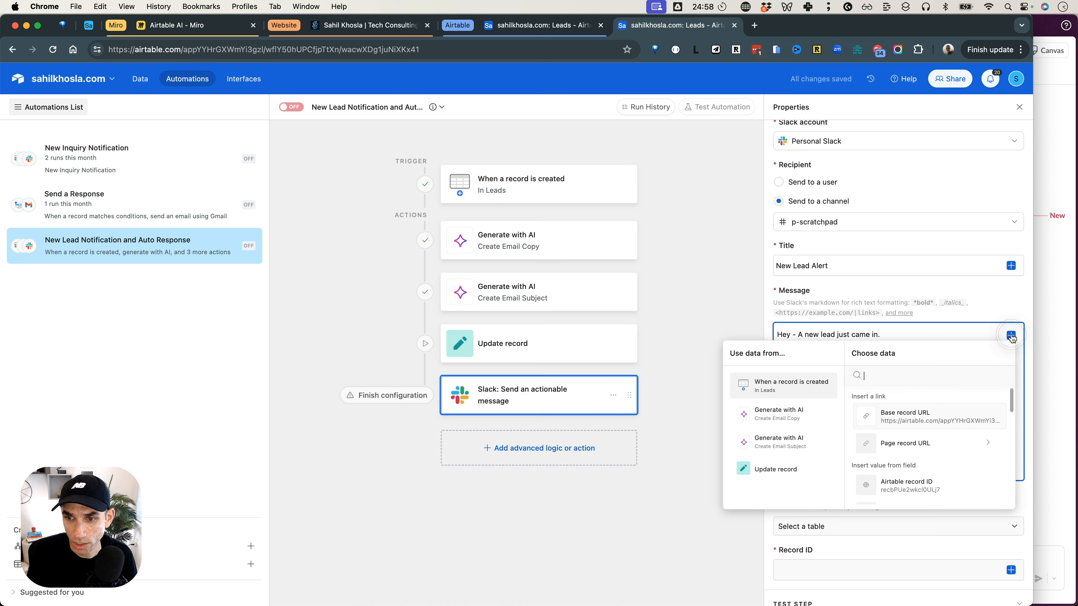
click(799, 449)
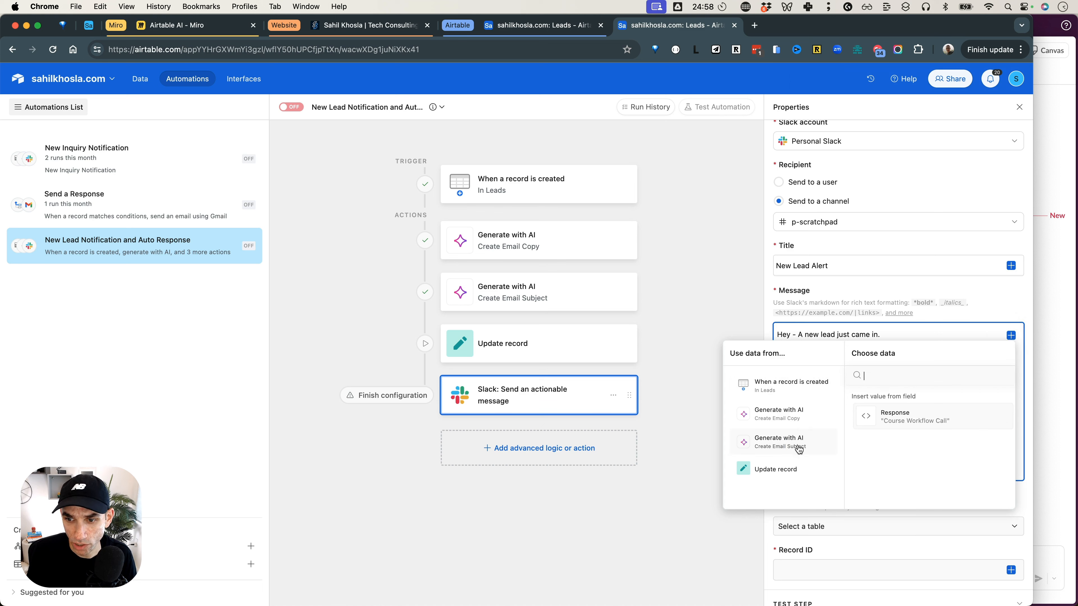
click(902, 420)
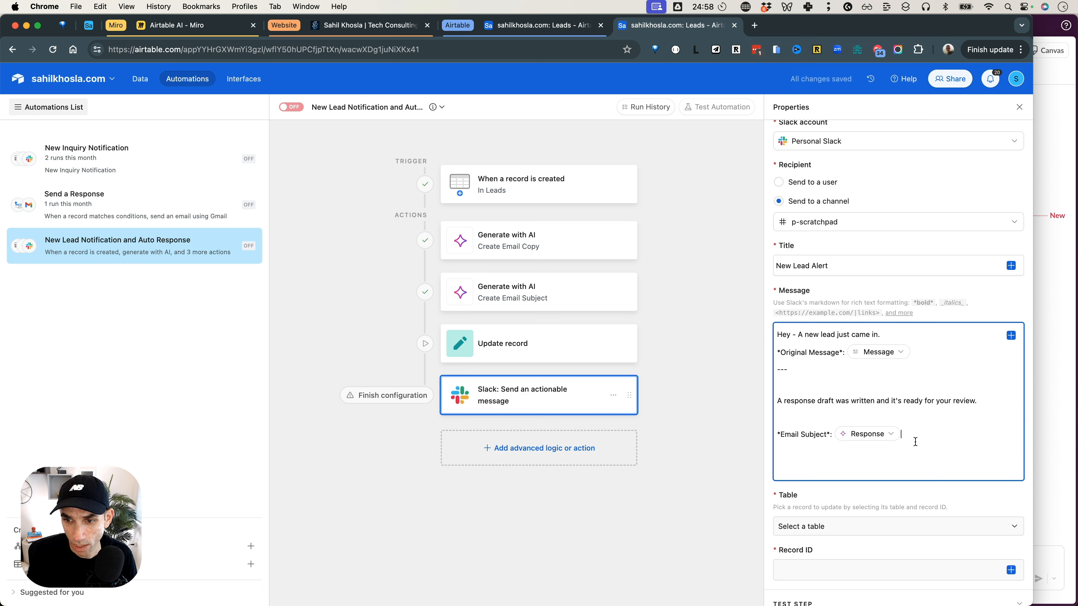
Add the label "*Email Message*:" on a new line and insert the Create Email Copy action's Response value below it.
text(*Email)
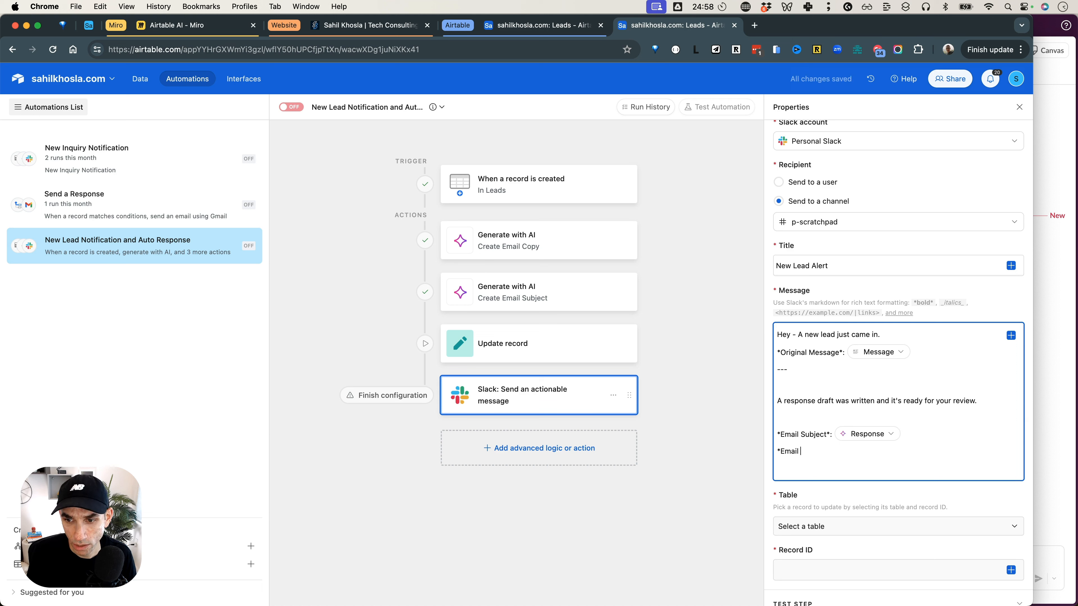
text( Copysage*:)
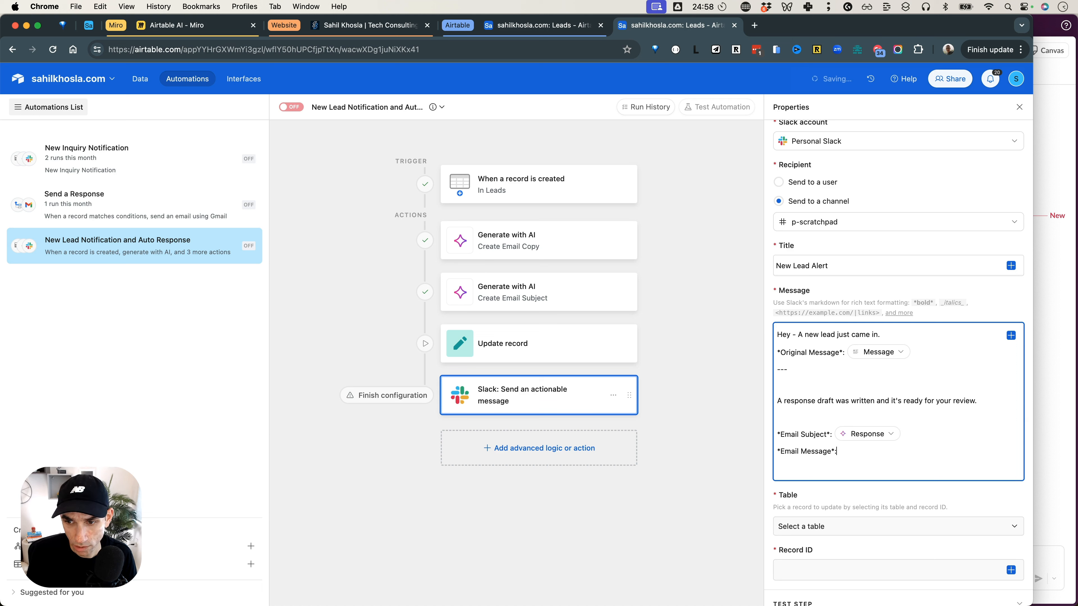
key(Return)
key(Return)
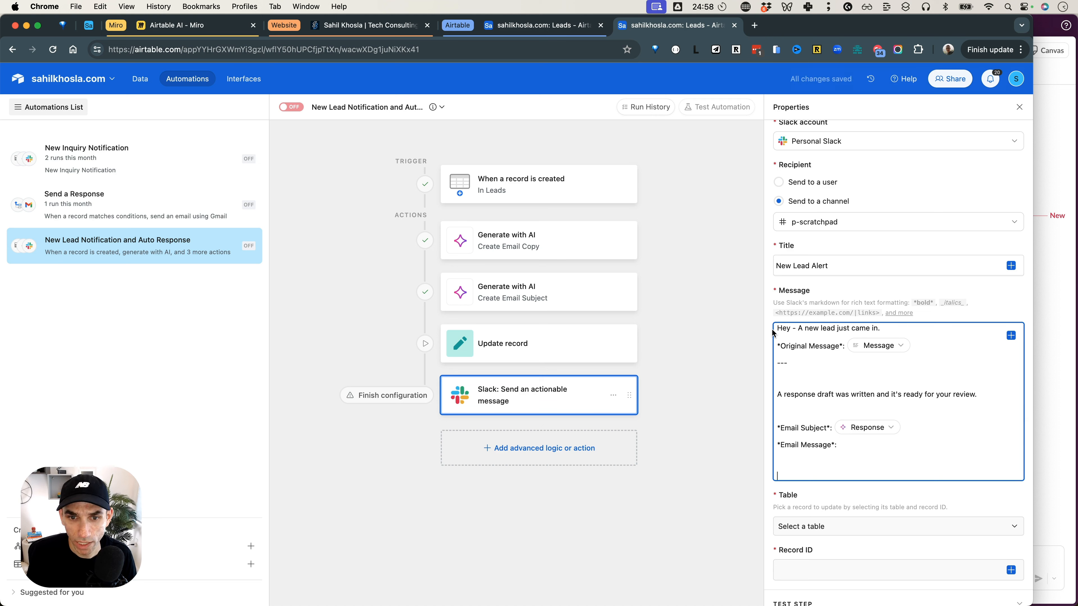
click(1010, 336)
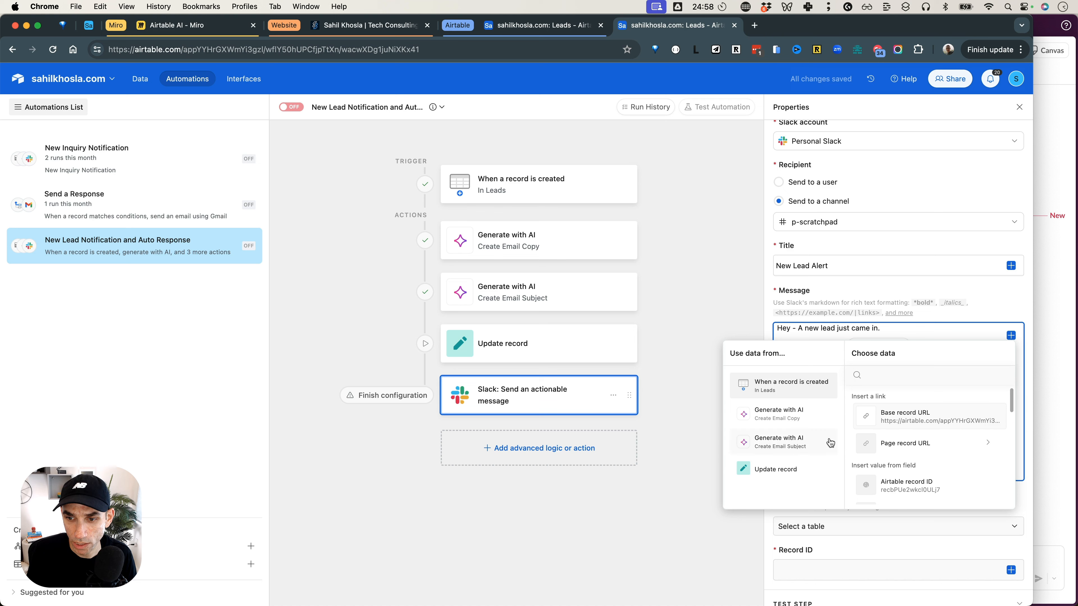
click(796, 421)
click(905, 415)
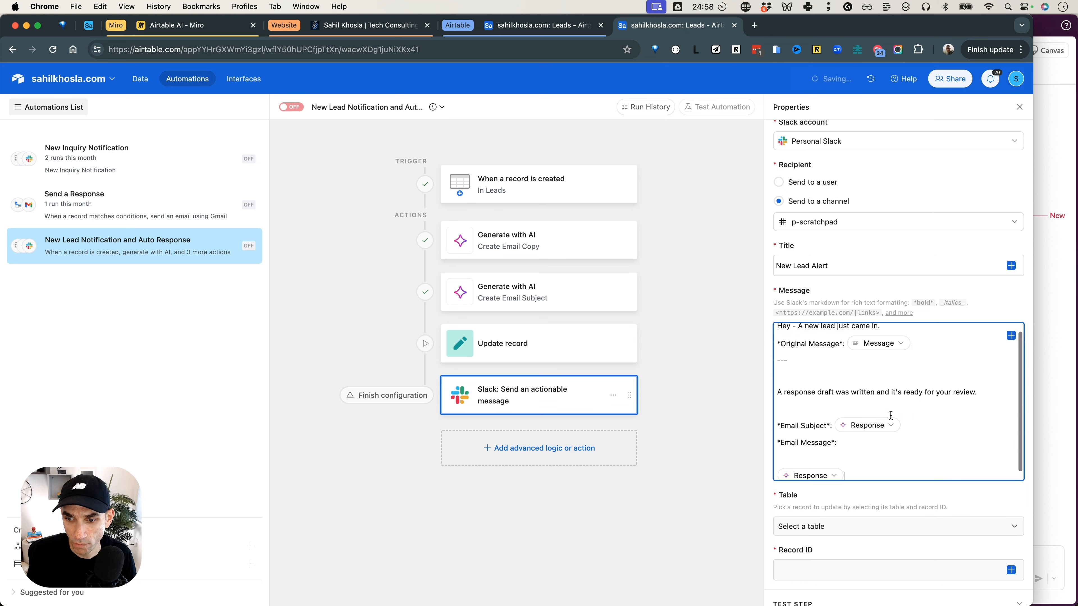
Add a "---" divider and the text "You can click on the respond below to send this response to the lead or modify the response <".
key(Return)
key(Return)
text(---)
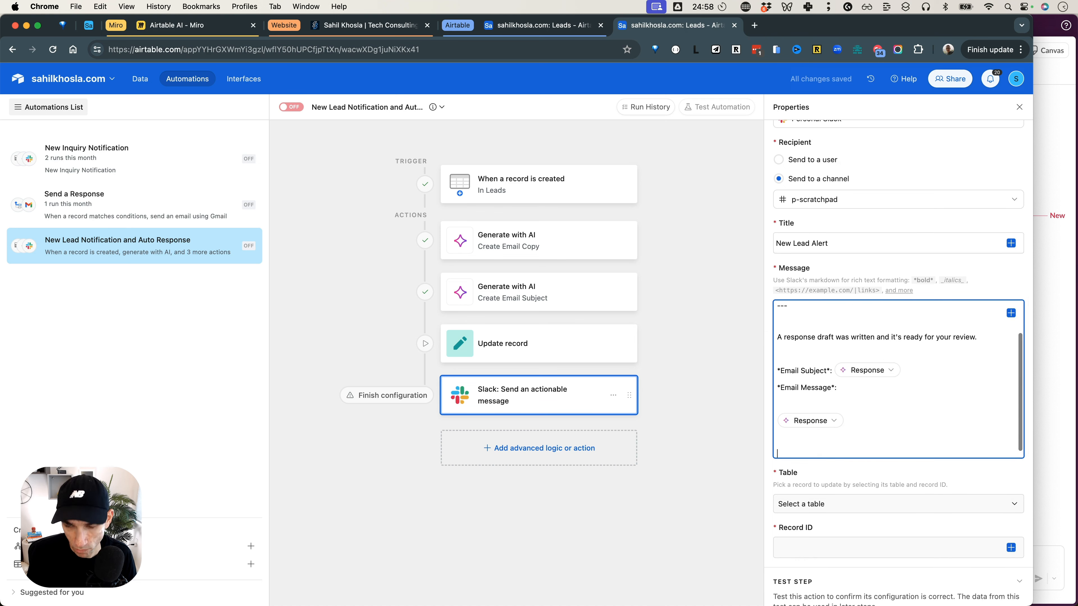
key(Return)
key(Return)
text(You can click on the respon)
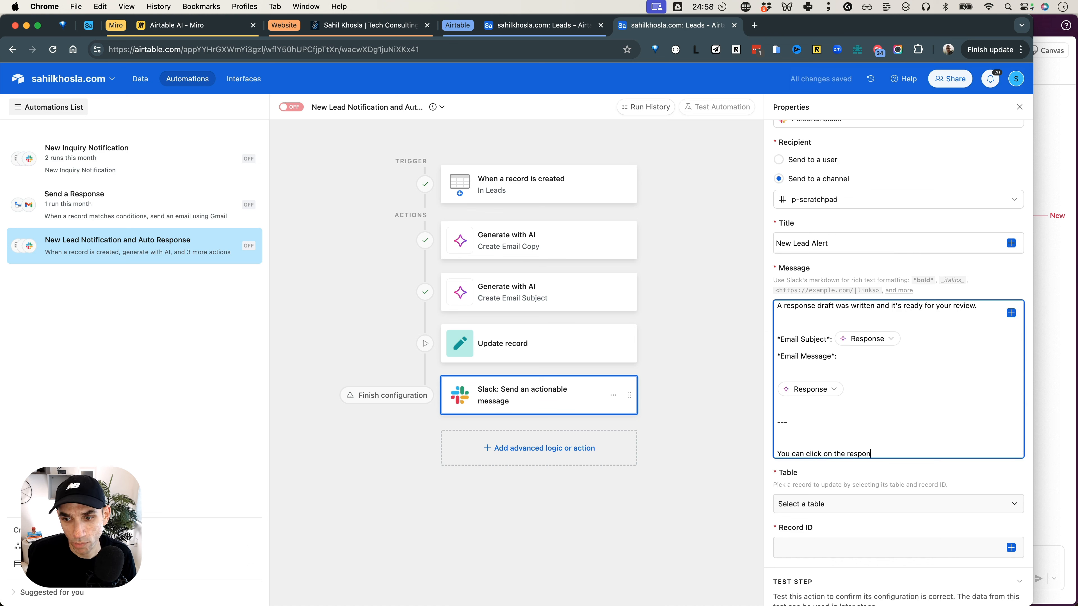
text(d below to send this response to the lead or)
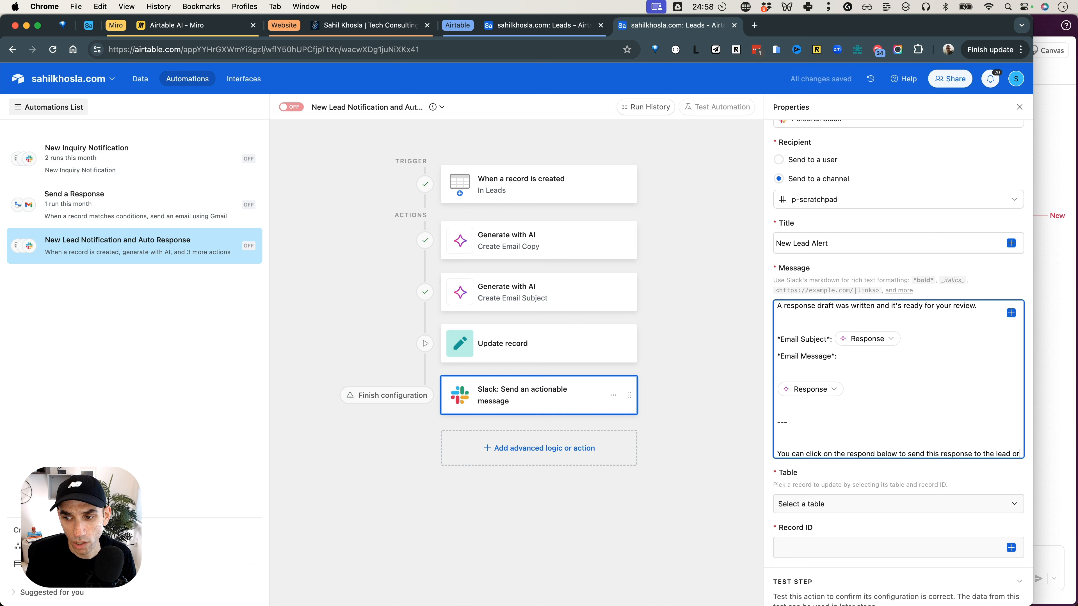
text( modify the response <)
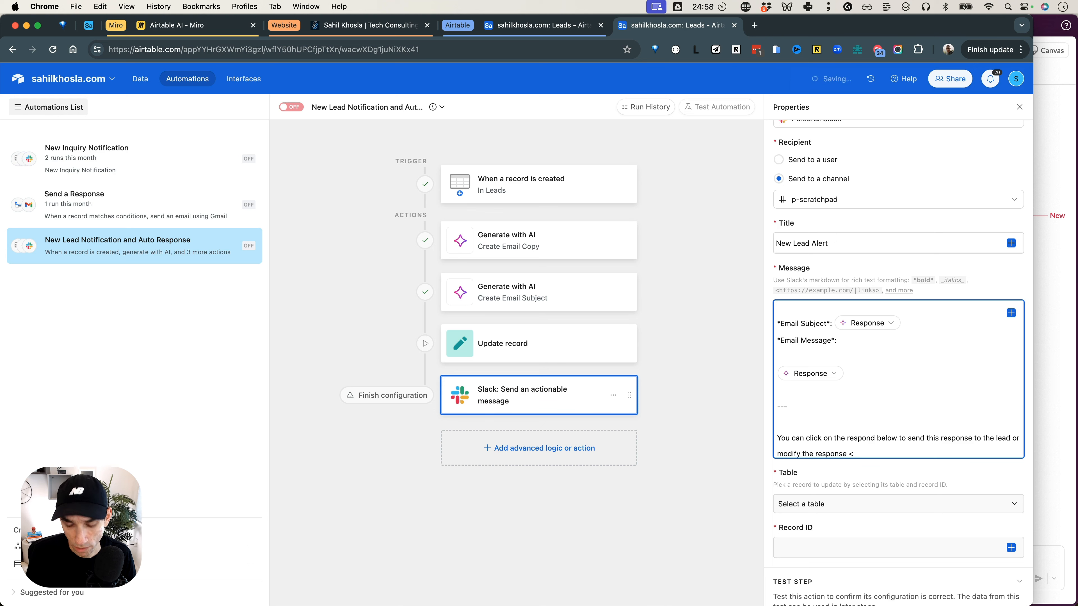
Complete the Slack link with the trigger record's Base record URL and the link text "|here>.".
click(1011, 313)
click(908, 391)
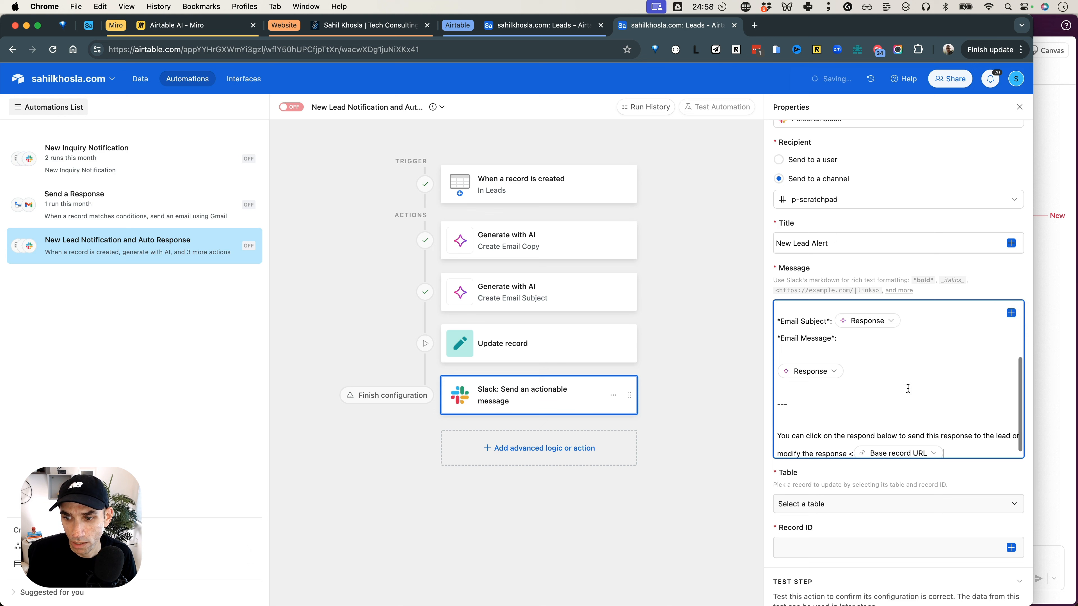
text(|here)
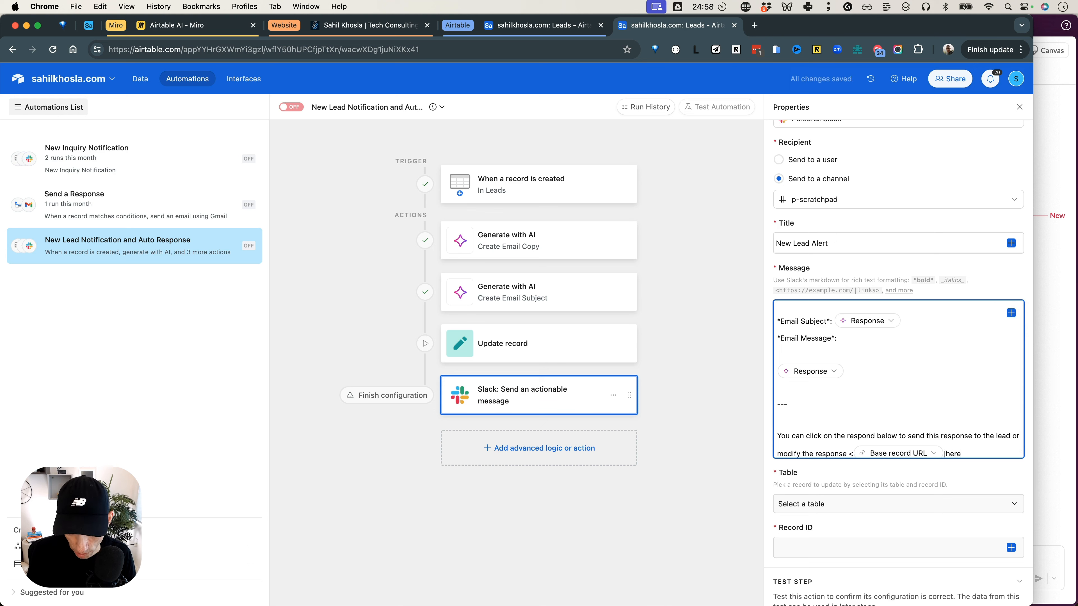
text(>.)
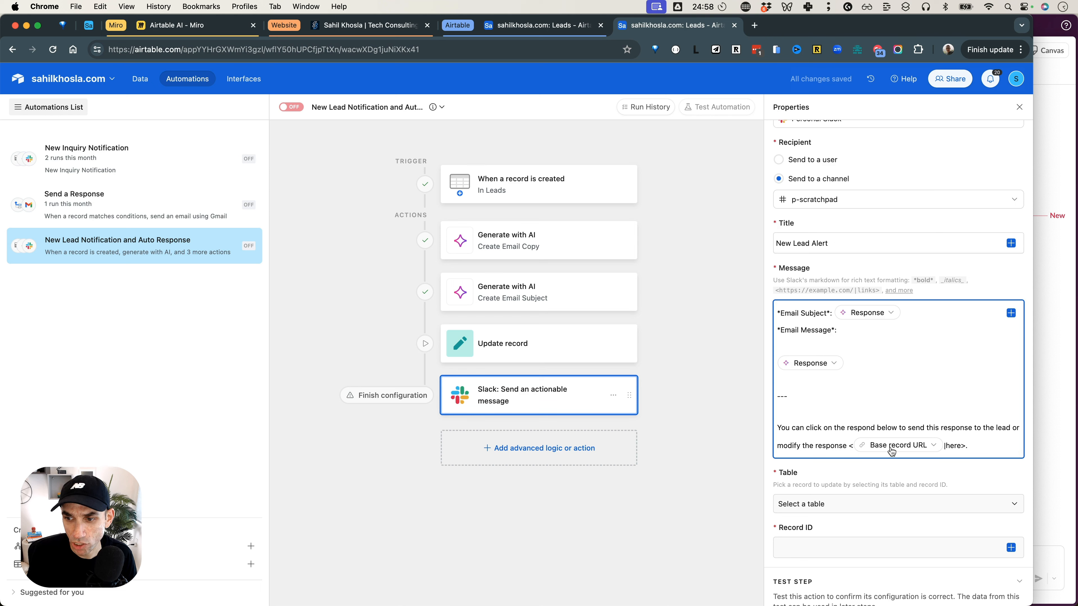
Set the Slack action's table to Leads and its record ID to the trigger record's Airtable record ID.
scroll(874, 472, down, 2)
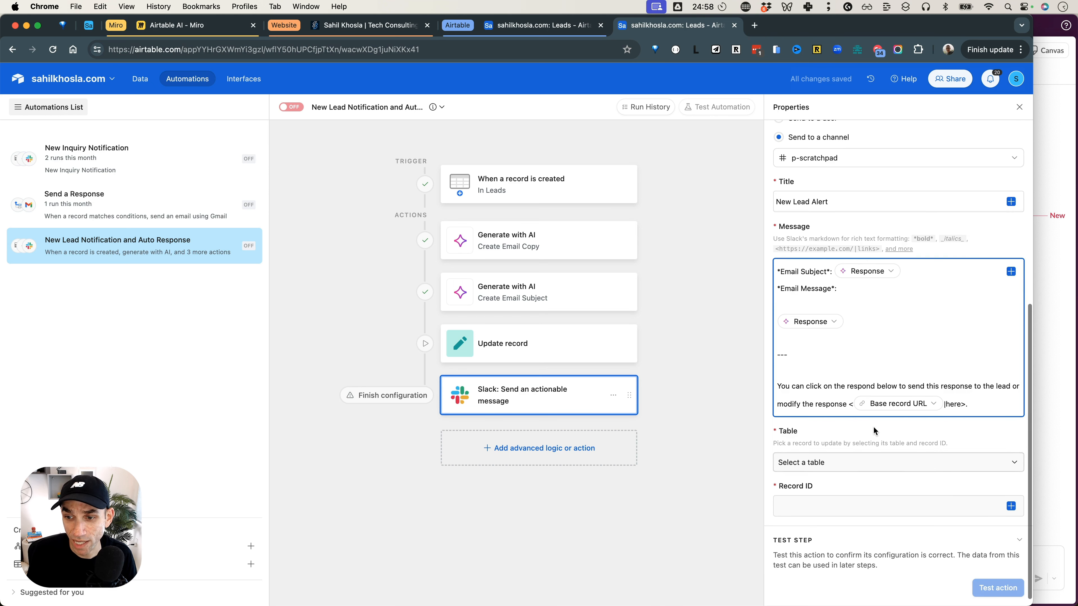
click(823, 466)
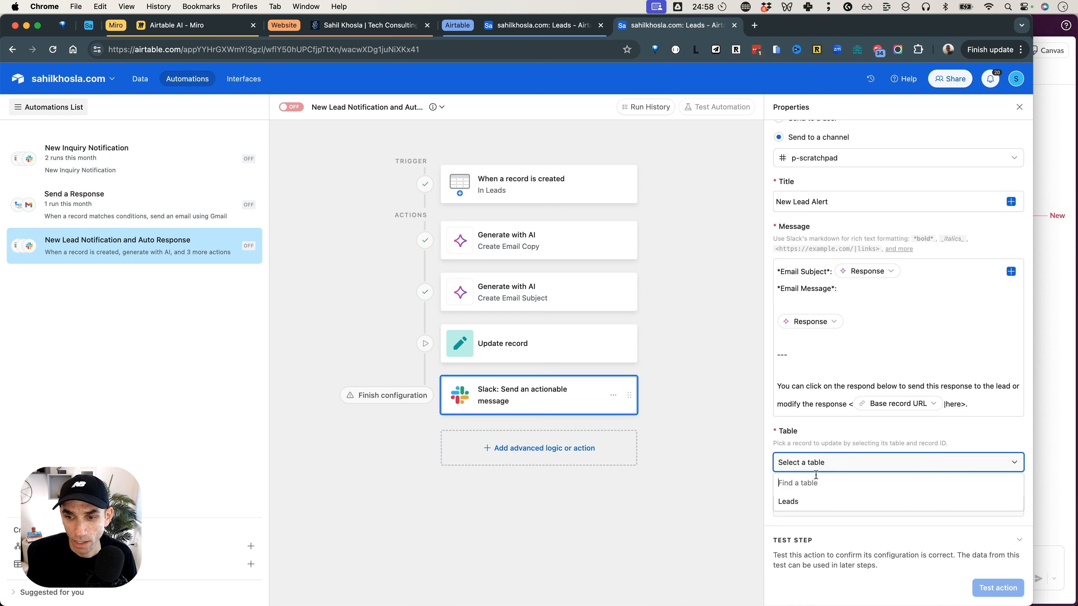
click(813, 504)
click(850, 506)
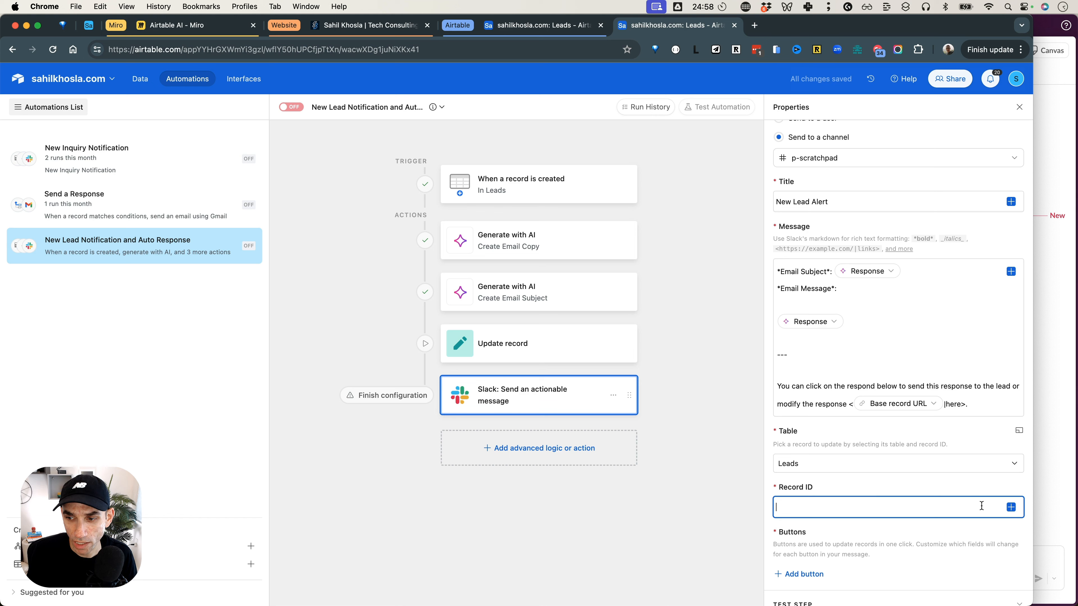
click(1011, 509)
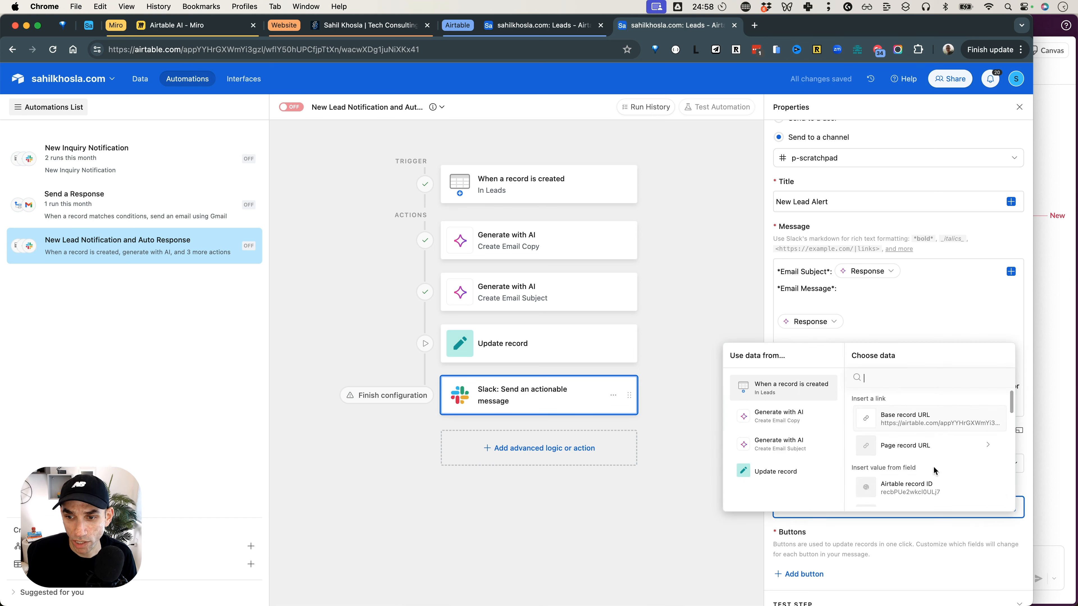
click(903, 493)
Add a button to the Slack message with the Primary appearance and the label "Respond".
scroll(886, 471, down, 2)
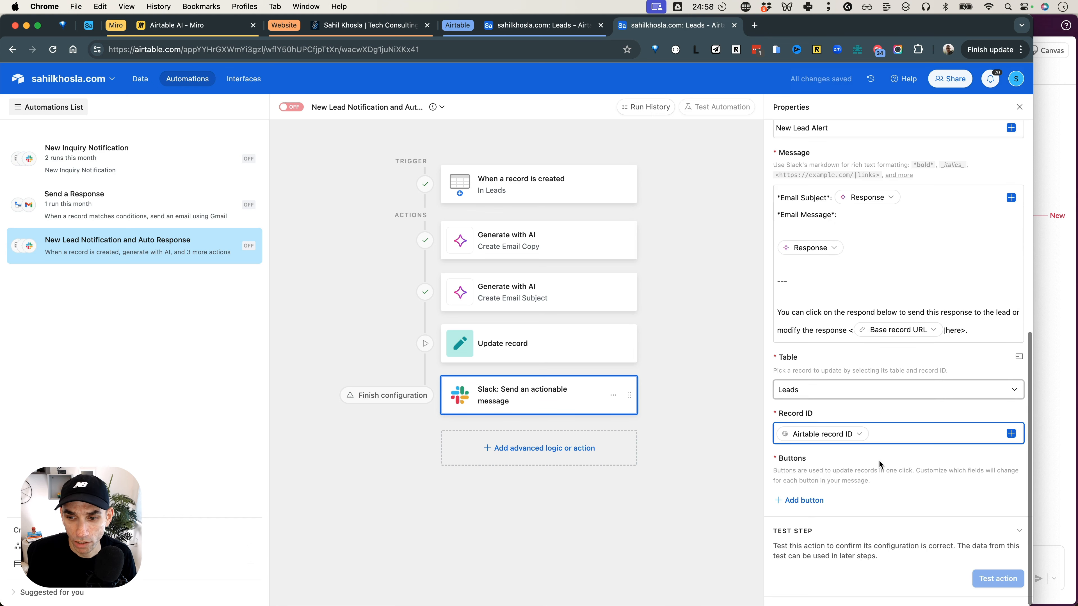
click(801, 500)
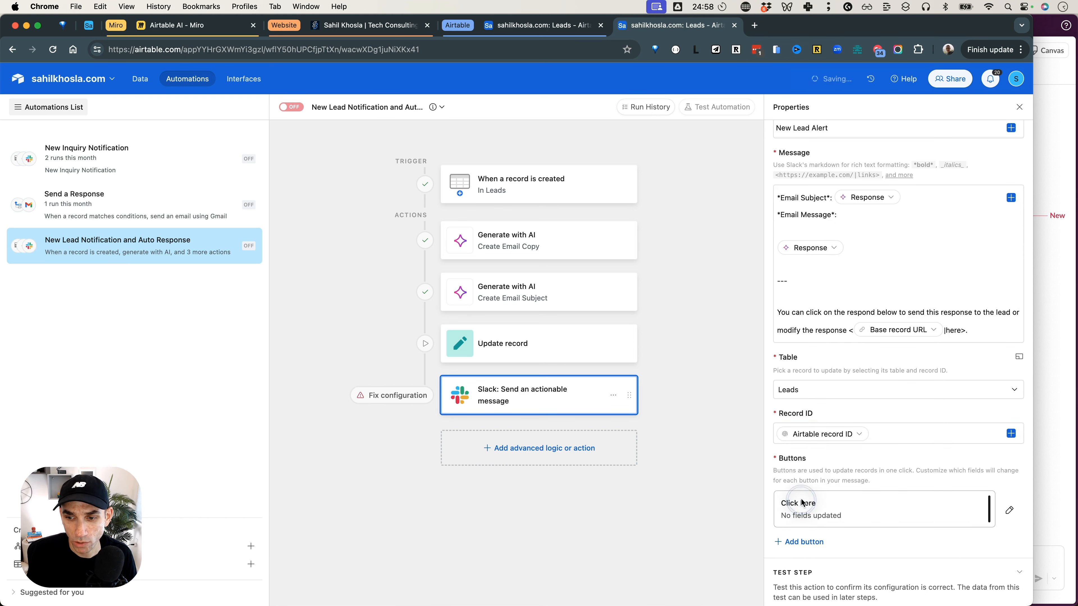
click(1008, 510)
click(906, 392)
click(854, 446)
key(super+a)
text(Respn)
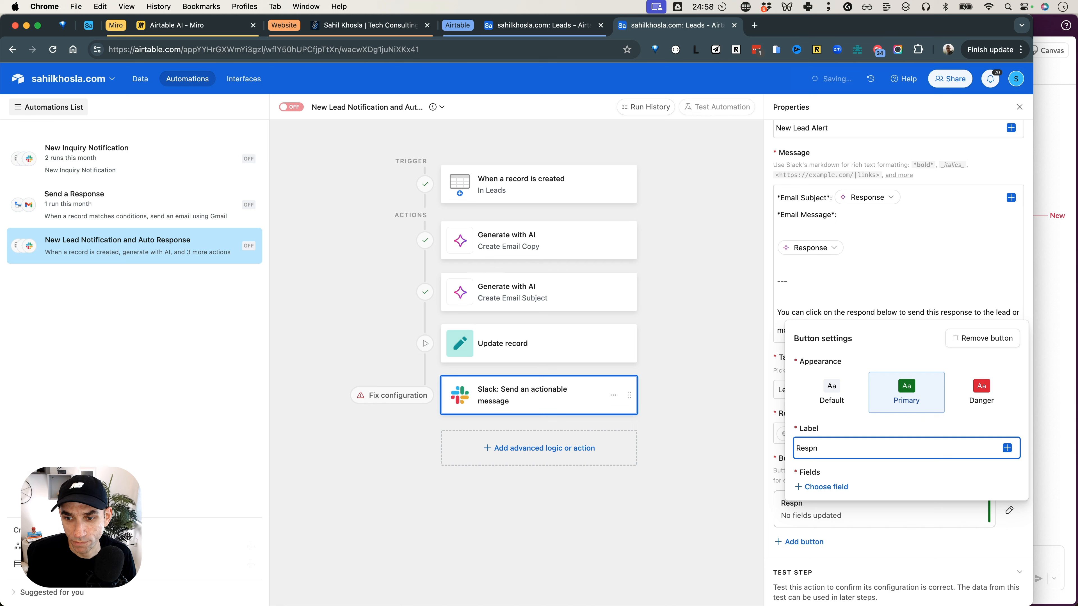
key(BackSpace)
text(ond)
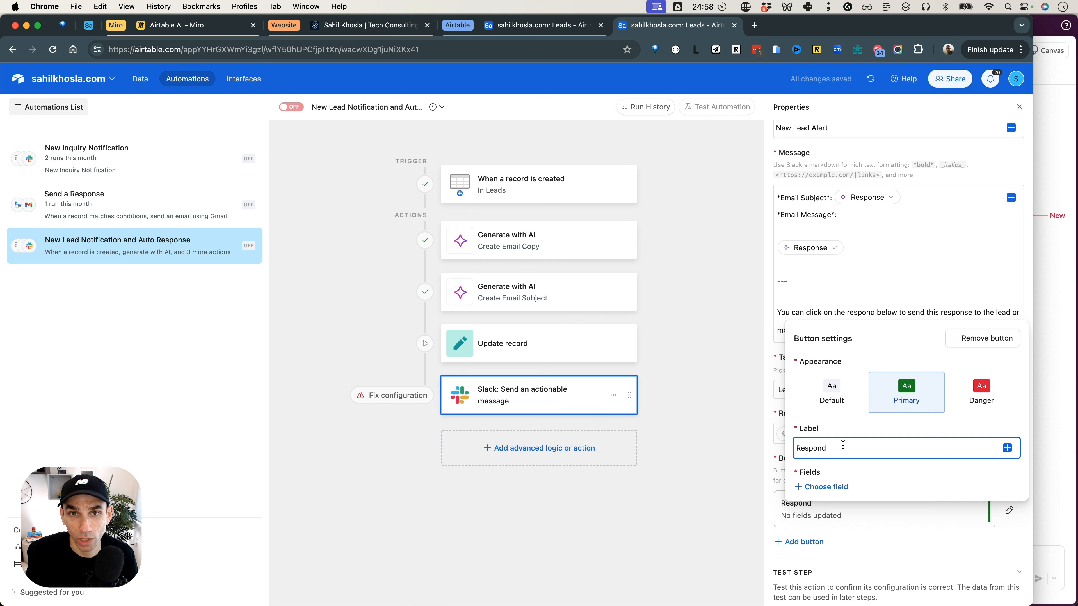
Make the Respond button set the lead's Status field to Respond, and close the button settings.
click(823, 487)
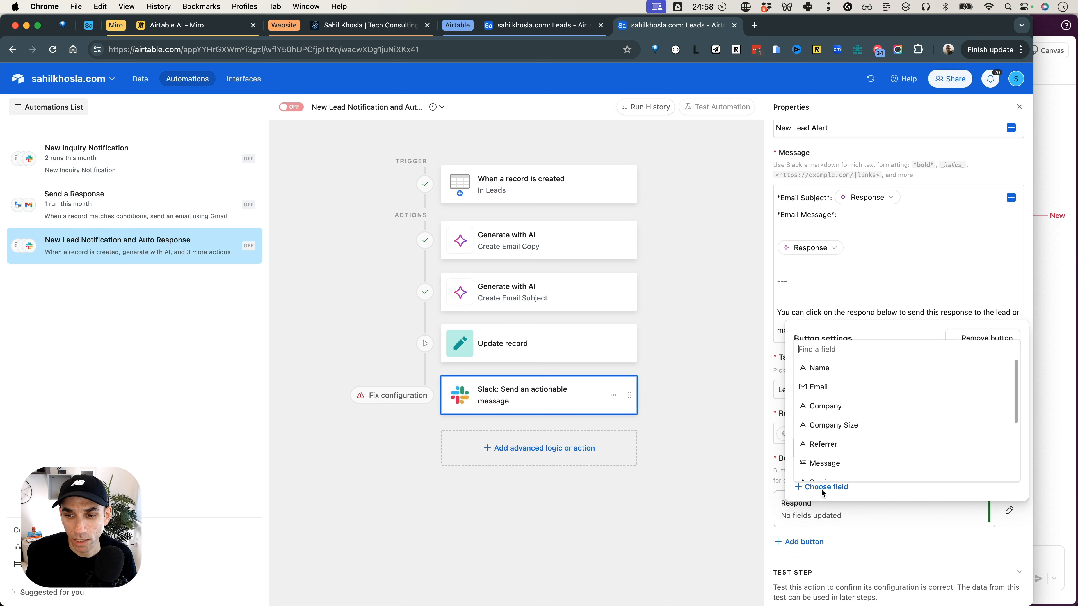
scroll(846, 459, down, 3)
text(sta)
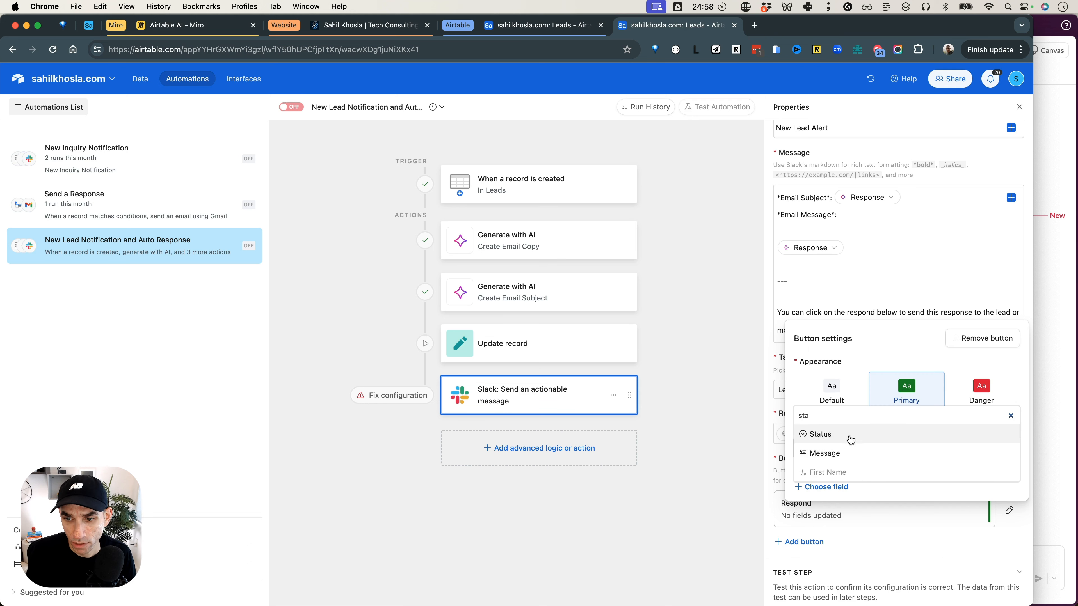
click(845, 434)
click(860, 464)
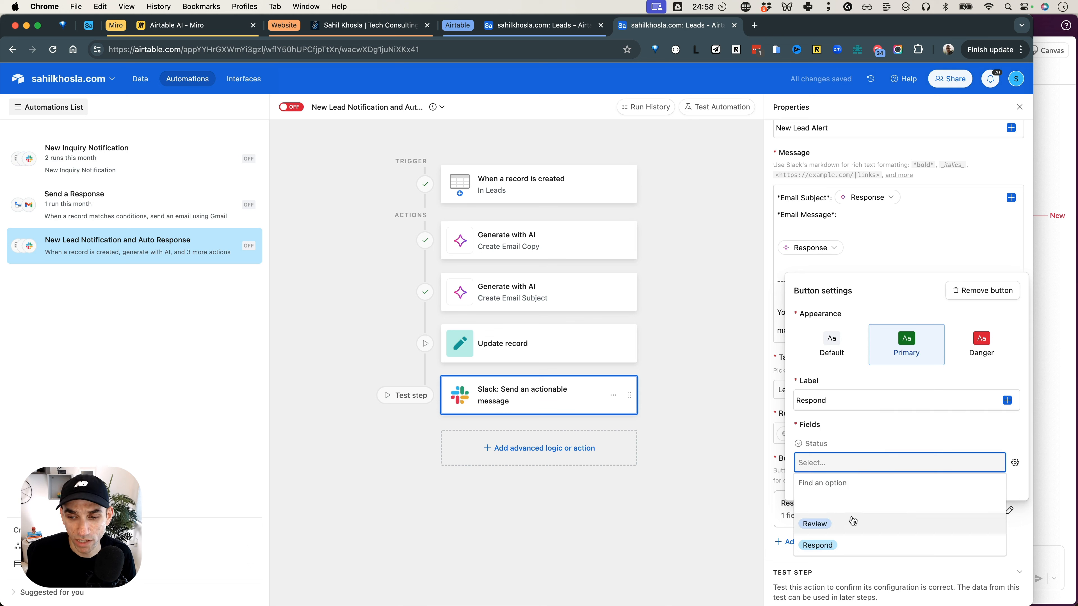
click(852, 549)
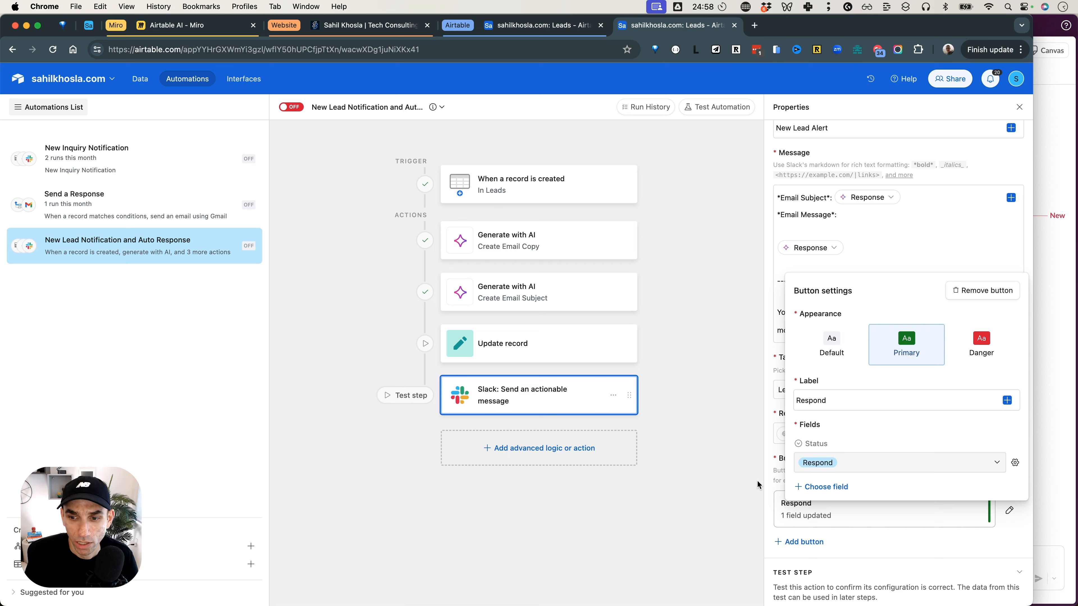
click(751, 451)
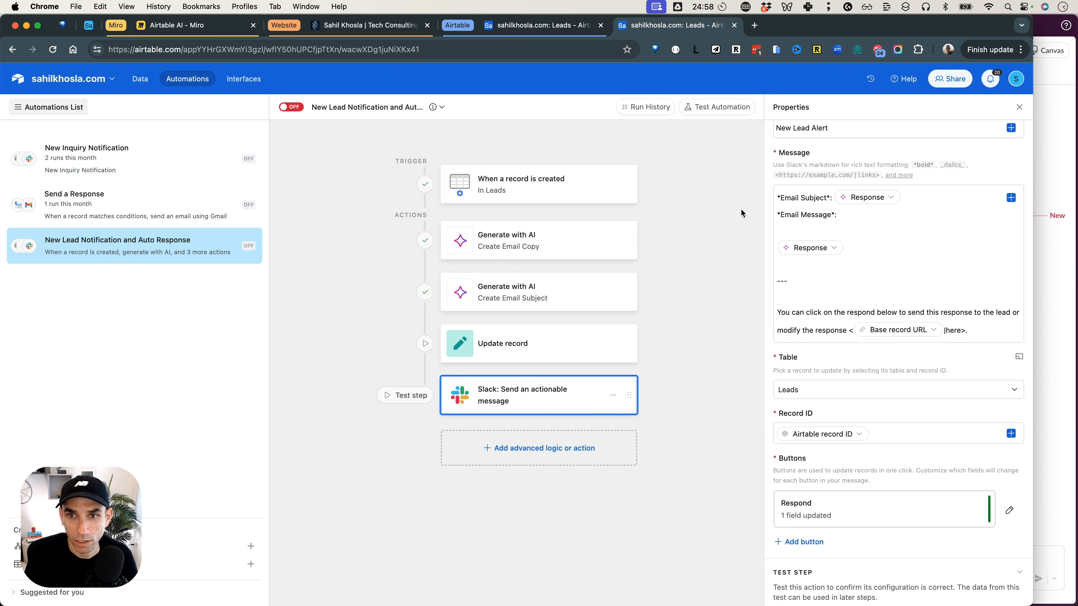
Run a test of the whole automation with the NoCode University lead as test data.
click(721, 108)
click(899, 153)
scroll(619, 271, down, 20)
click(594, 428)
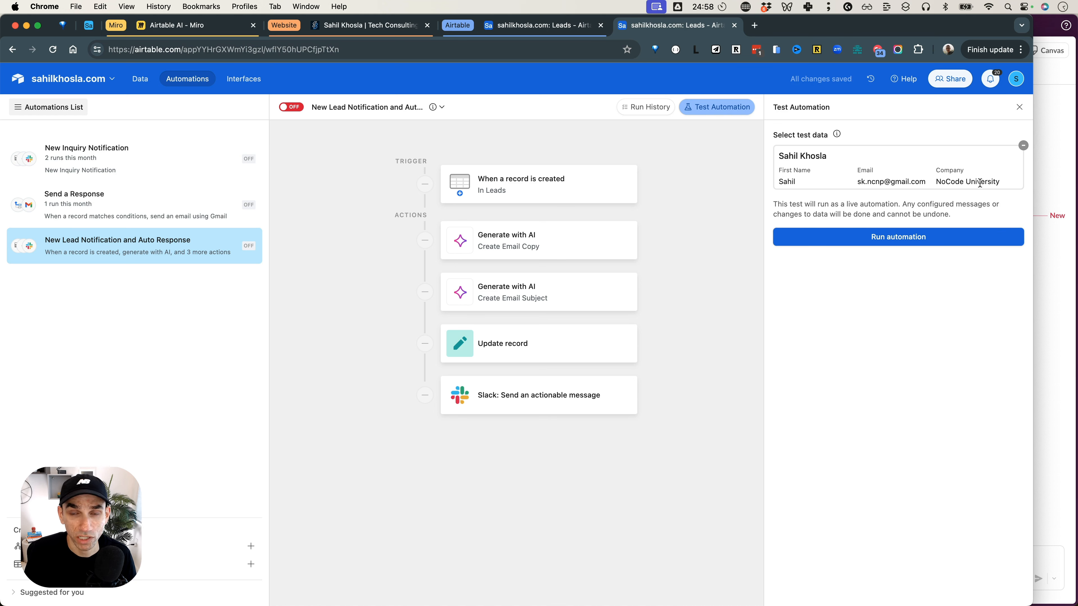
click(899, 236)
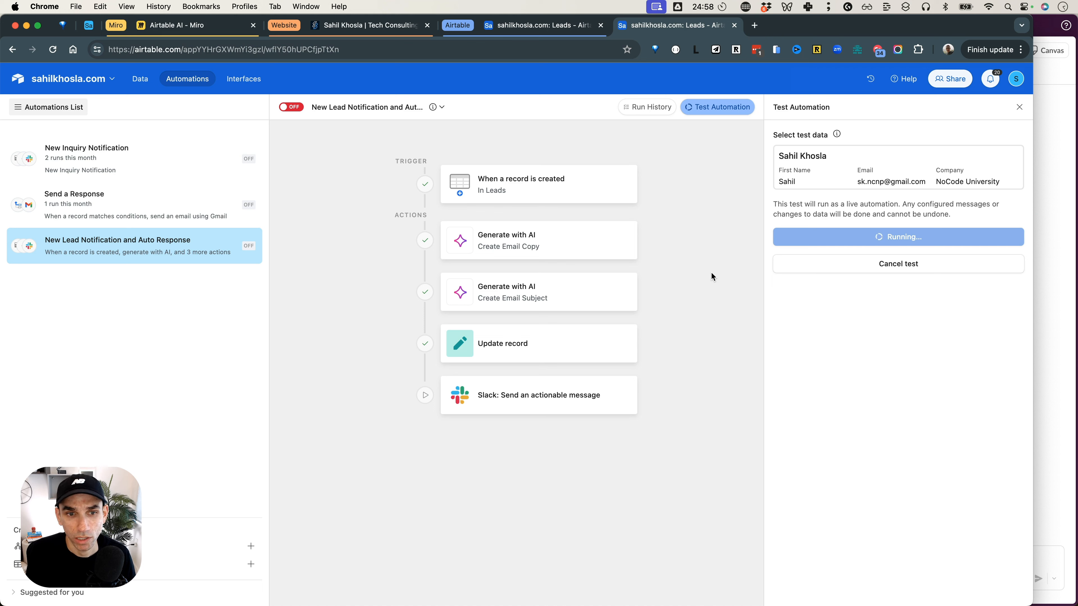
Switch to Slack and review the New Lead Alert message posted in the p-scratchpad channel.
key(super+Tab)
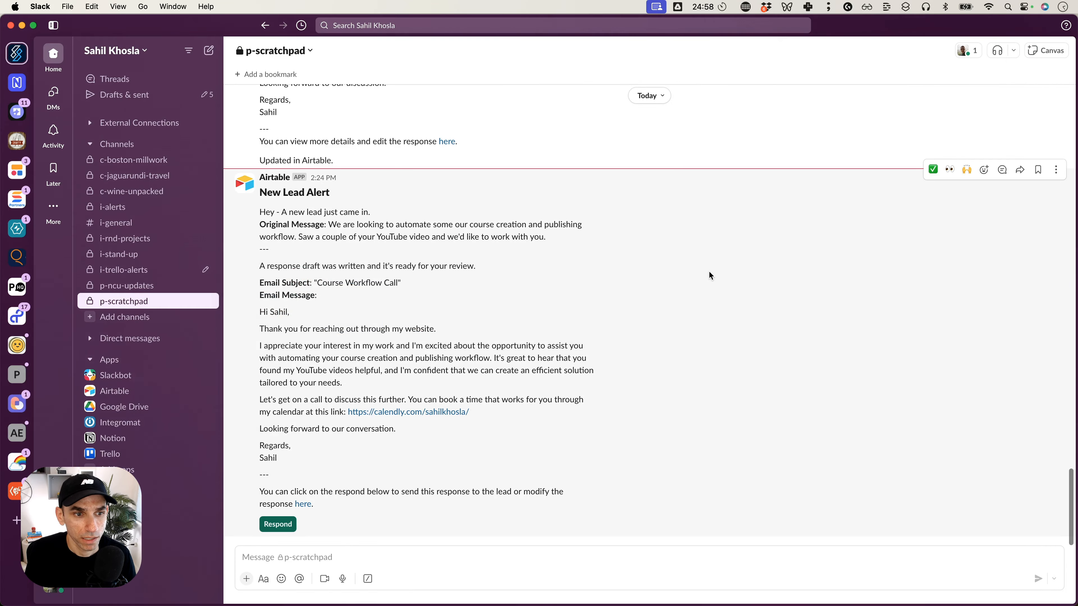
drag(279, 193, 367, 194)
click(372, 199)
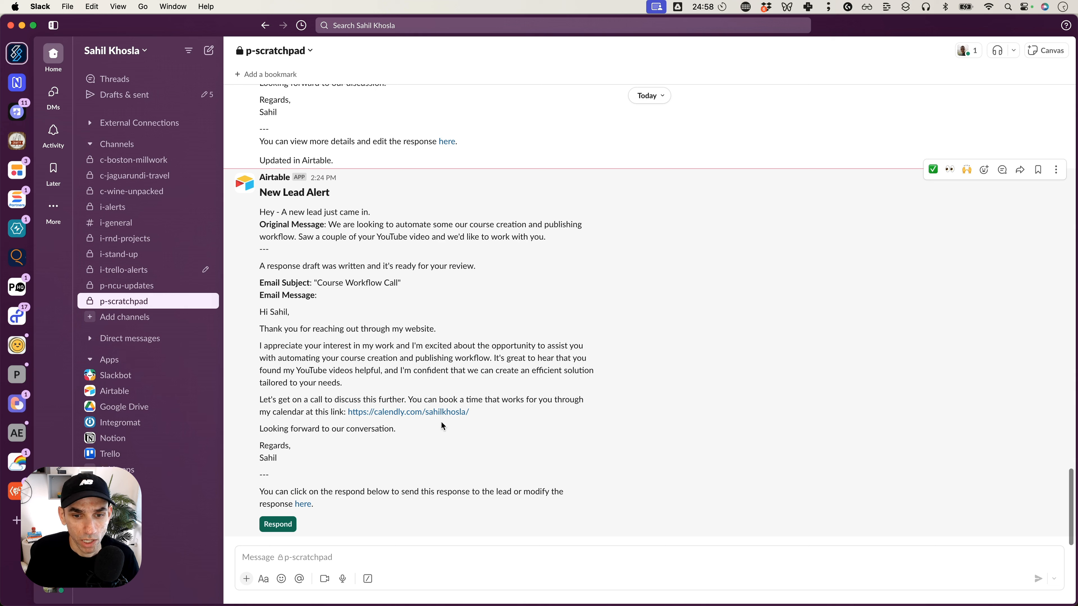
Open the lead record linked in the Slack message and set its Status to Review.
click(303, 504)
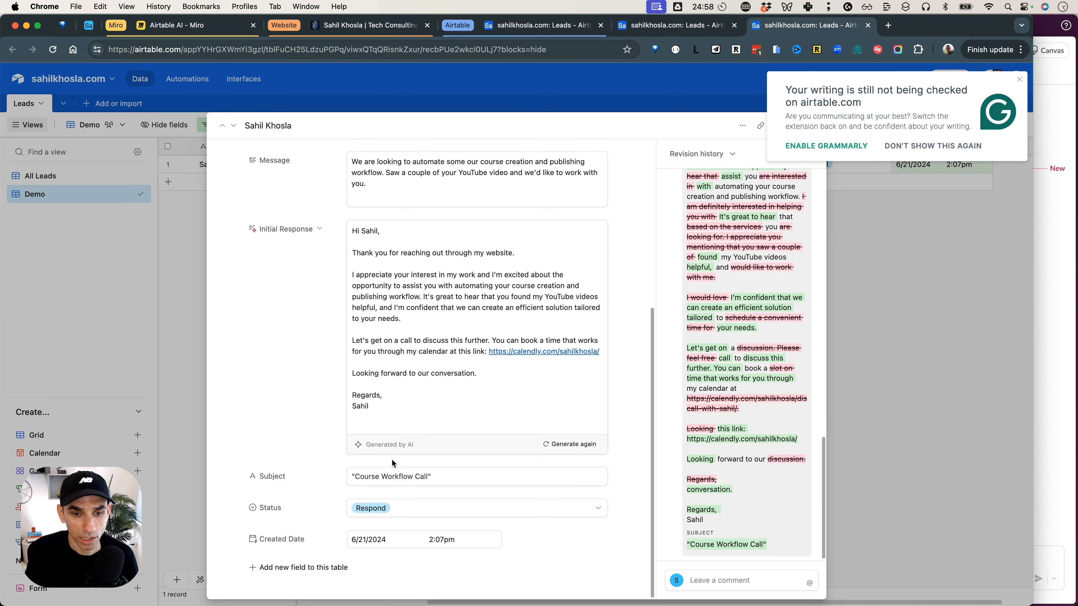
click(401, 505)
click(408, 566)
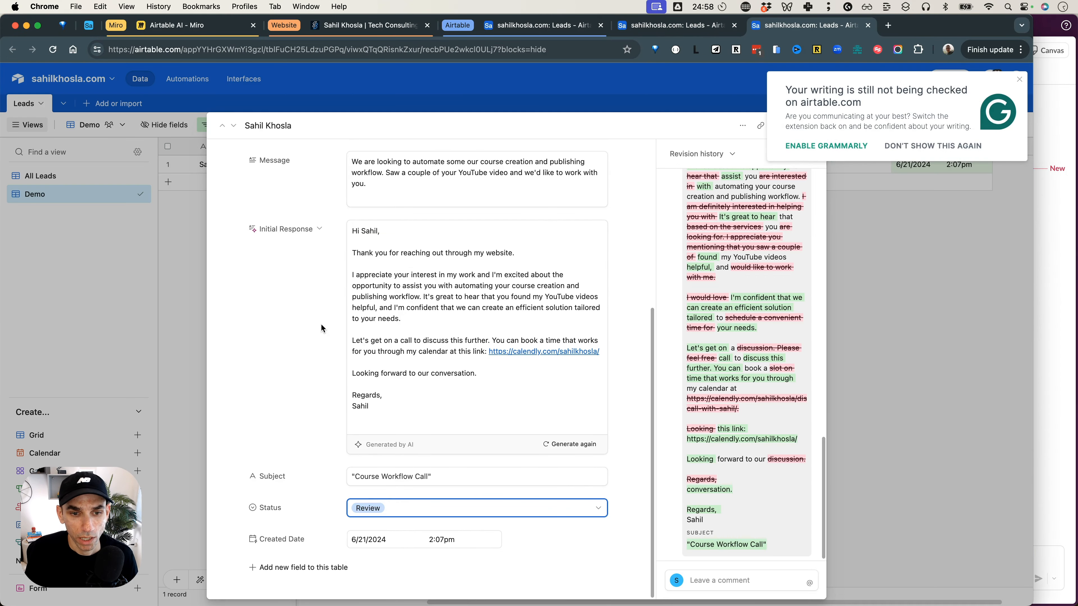
Return to Slack, trigger the Respond button on the New Lead Alert message, and check the lead's Status in Airtable.
key(super+Tab)
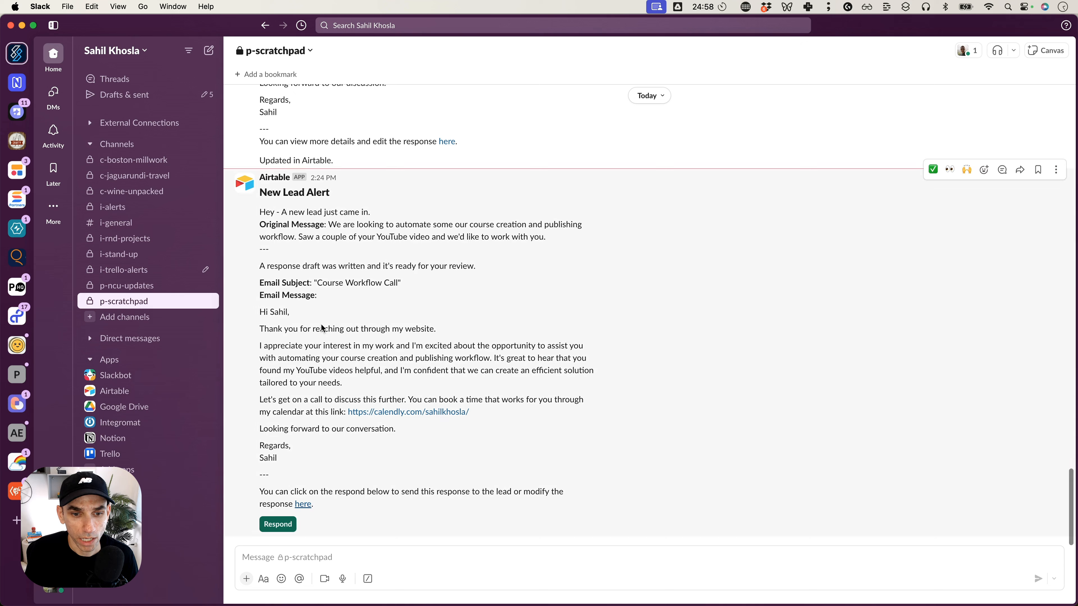
click(282, 529)
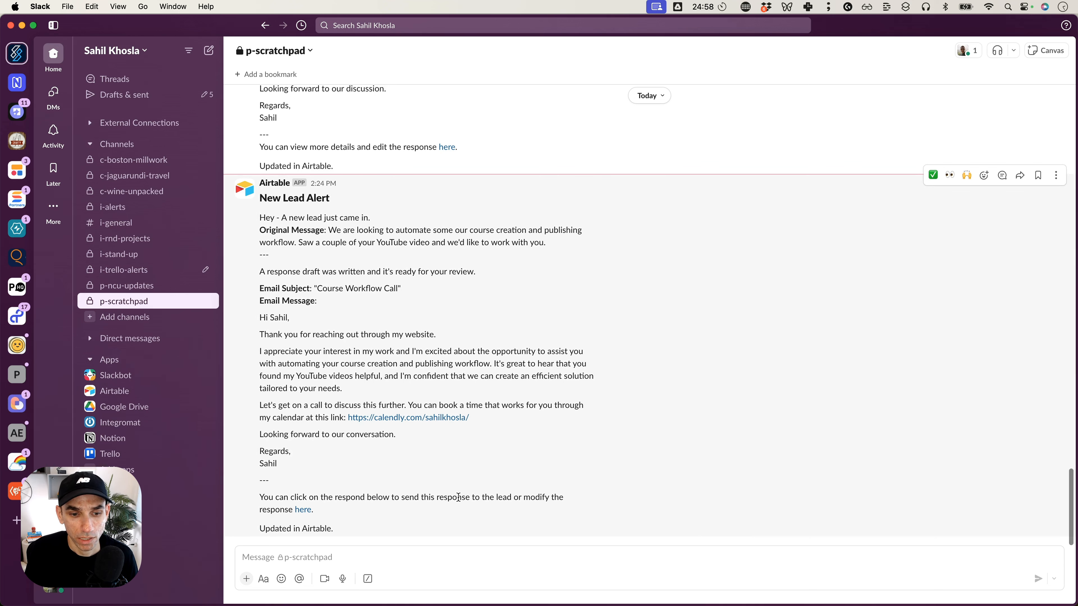
key(super+Tab)
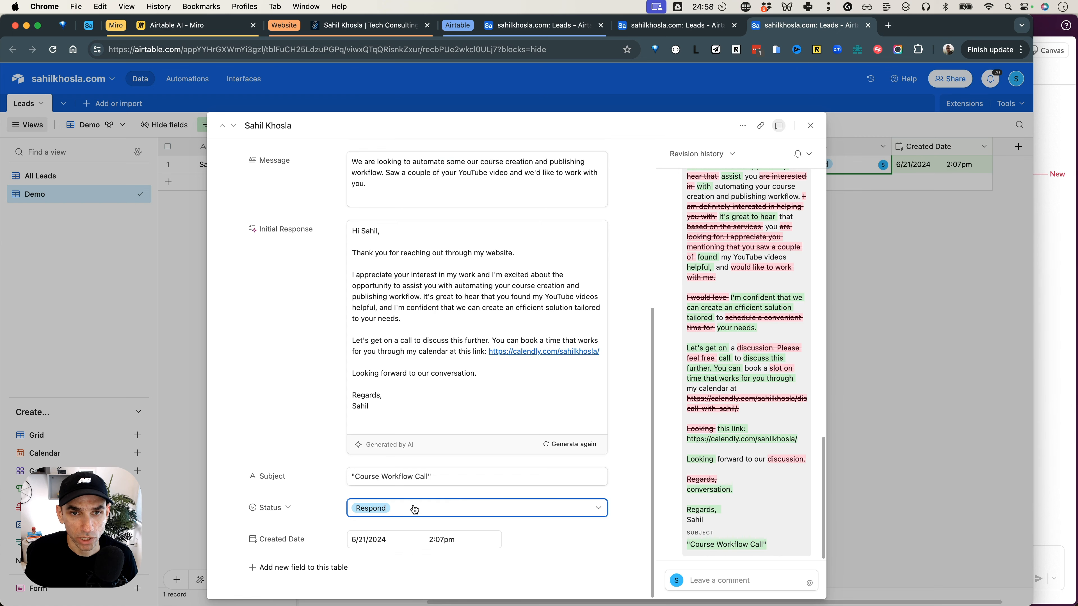
Turn on the New Lead Notification and Auto Response automation, and create a new automation named "Send Response to a New Lead".
click(688, 29)
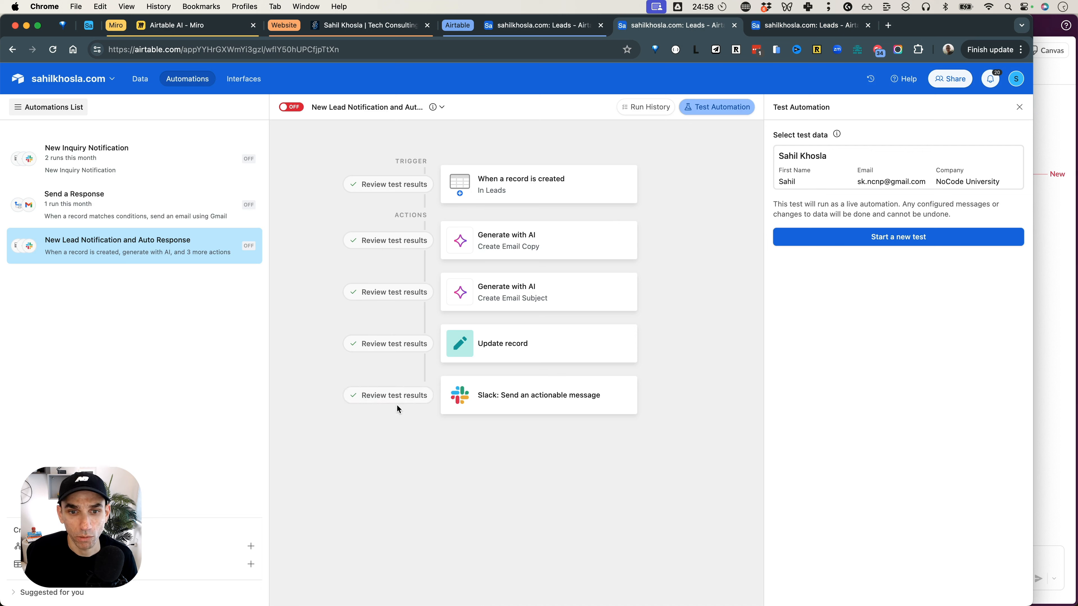
click(299, 108)
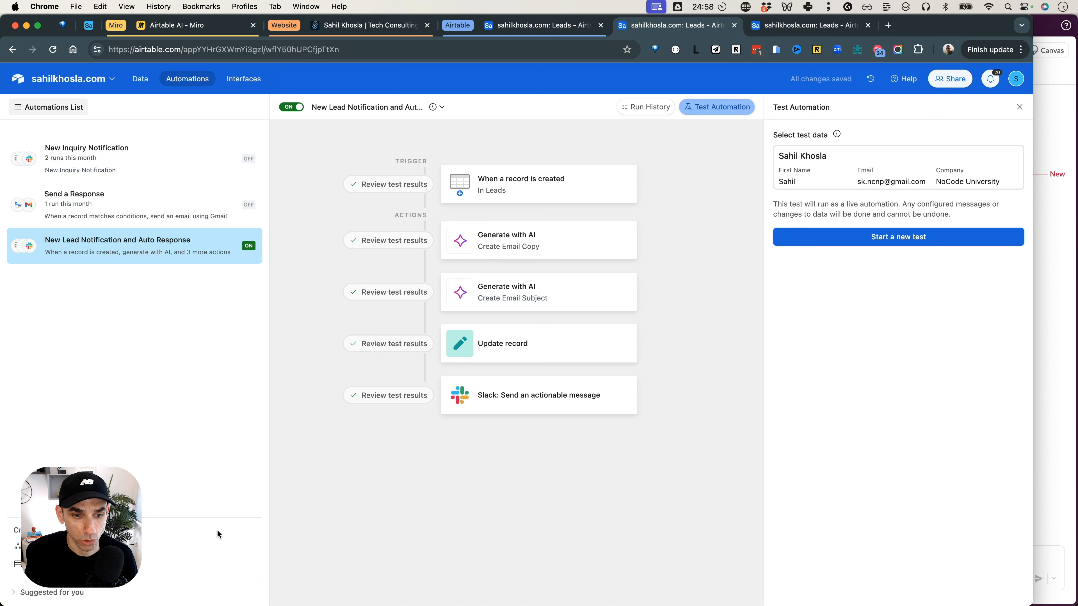
click(249, 547)
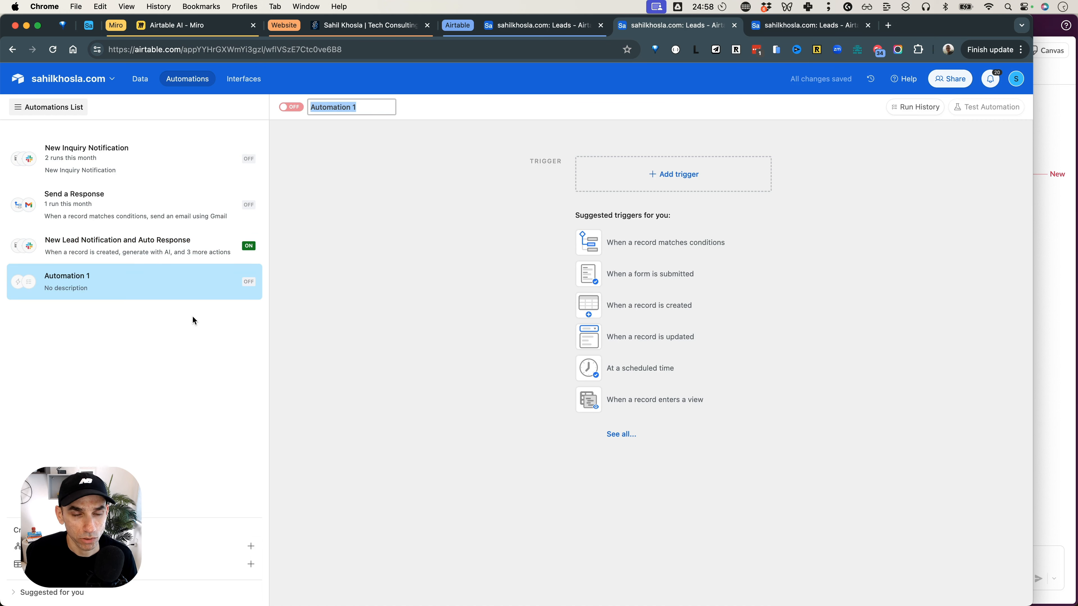
text(Send )
text(Response to )
text(a New Lead)
key(Return)
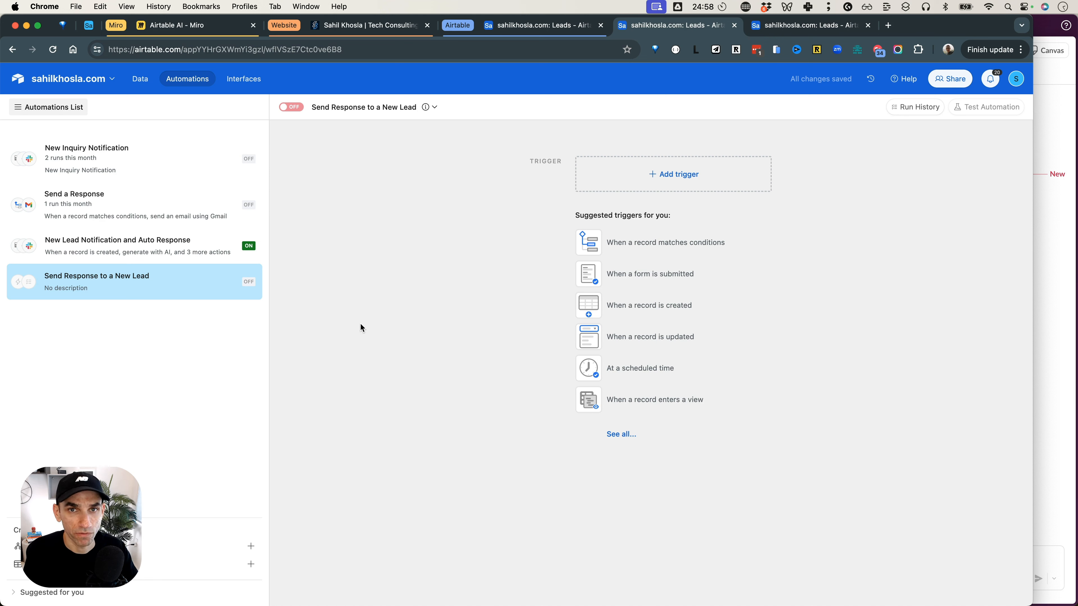
Set the trigger to fire when a record is updated in the Leads table, watching only the Status field.
click(699, 278)
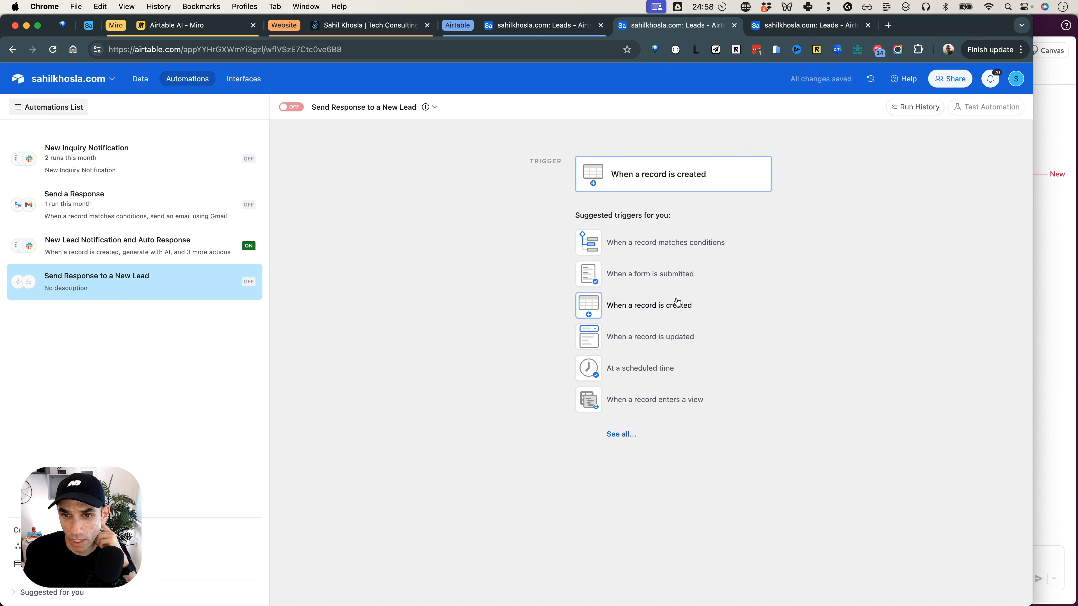
click(666, 342)
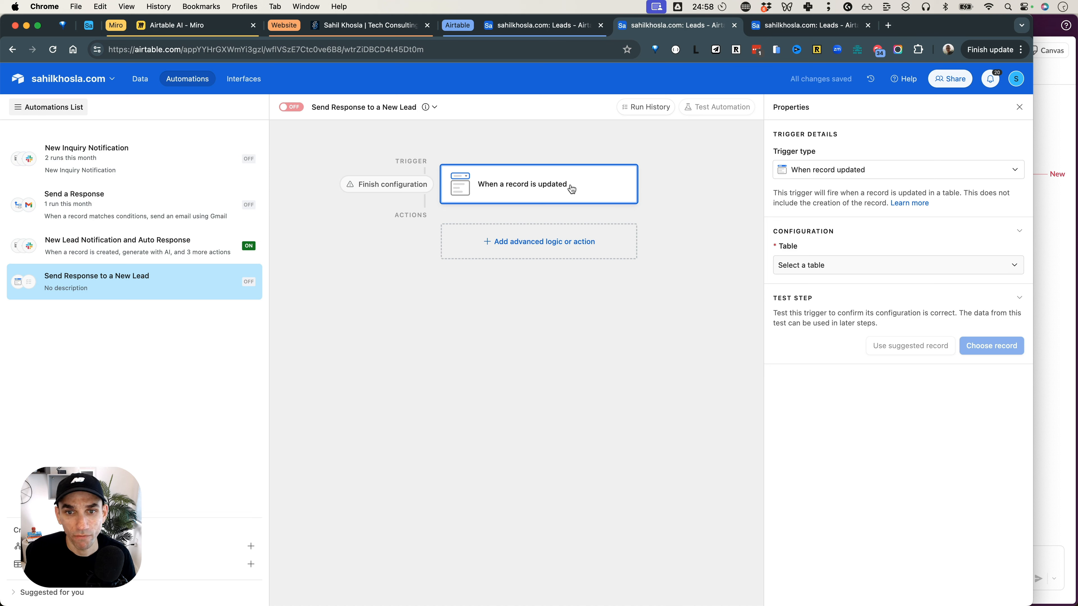
click(844, 266)
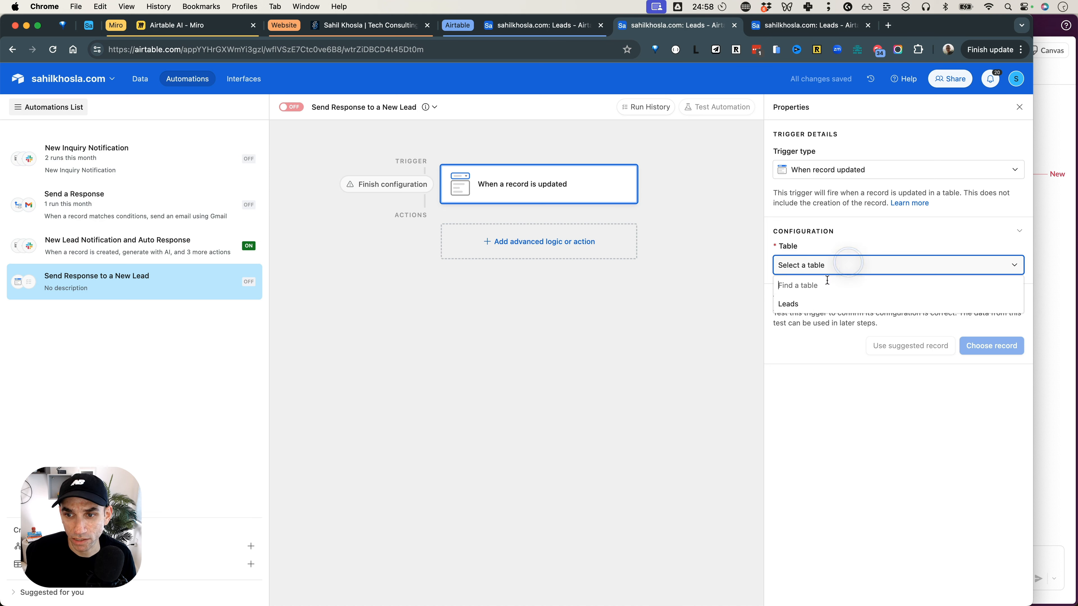
click(805, 309)
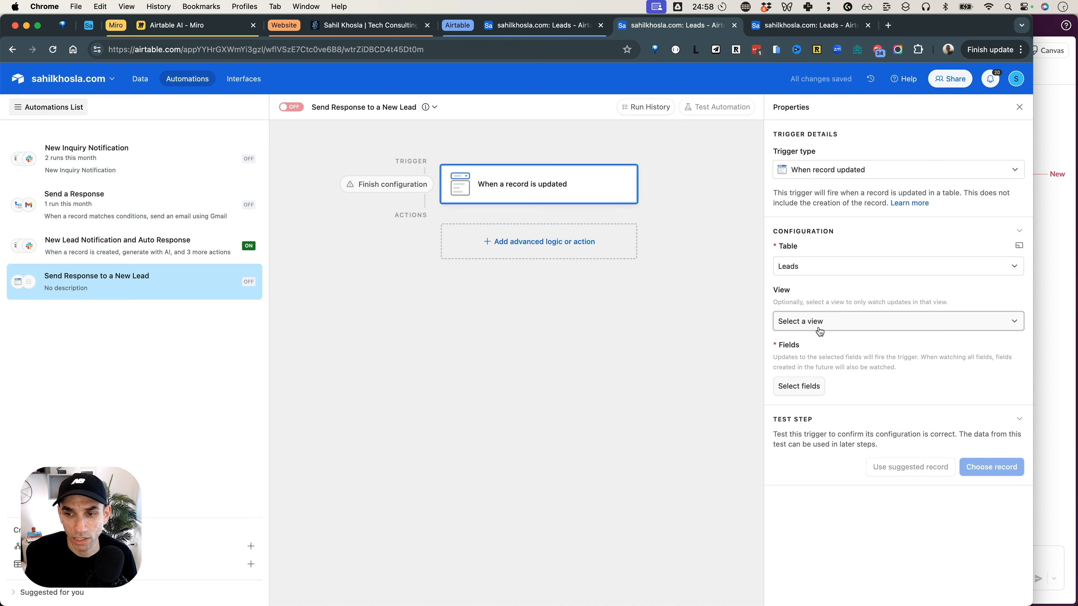
click(812, 395)
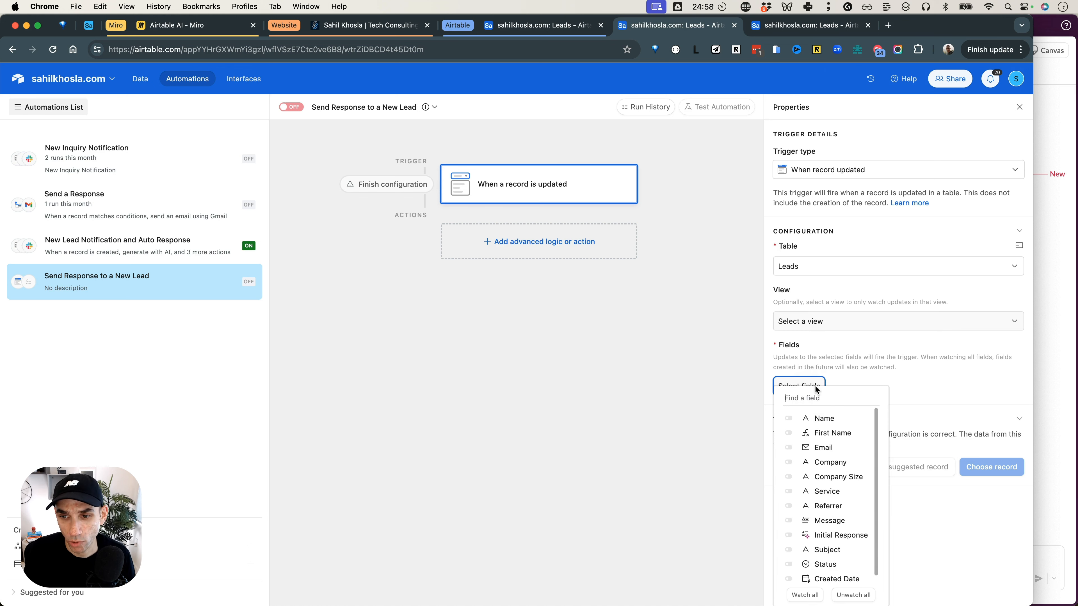
click(812, 402)
text(sta)
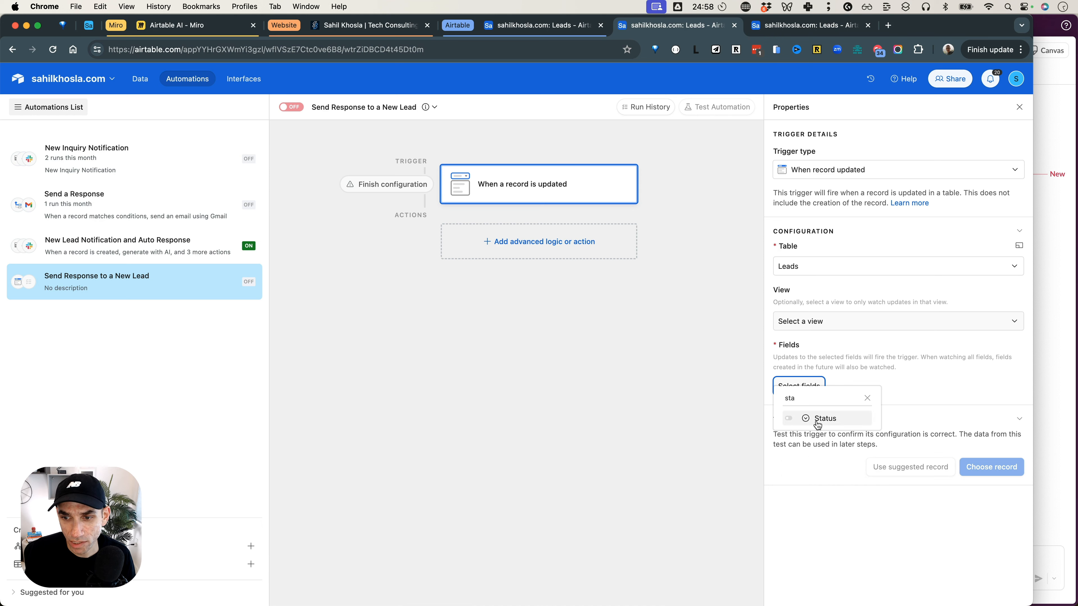
click(817, 420)
click(908, 412)
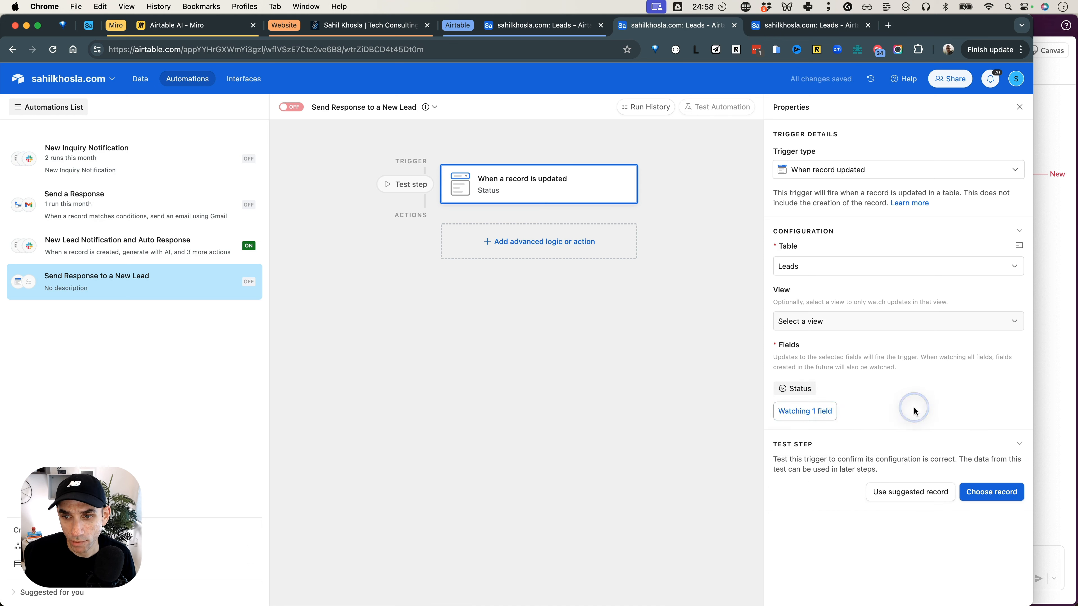
Add a conditional logic group that runs its actions only if Status is Respond.
click(563, 250)
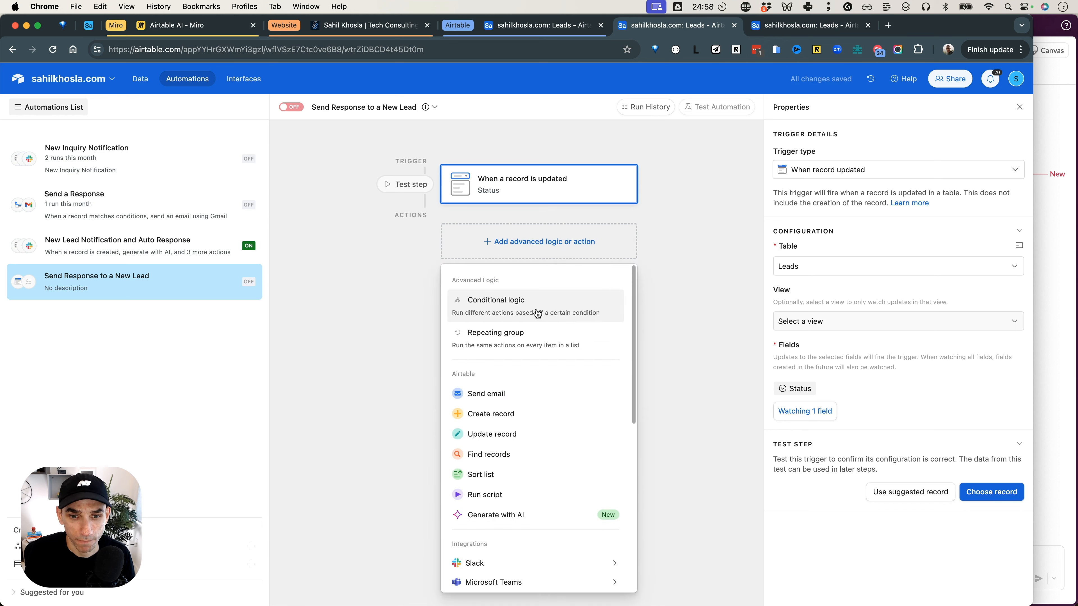
scroll(522, 407, down, 6)
mouse_move(523, 405)
scroll(523, 405, up, 5)
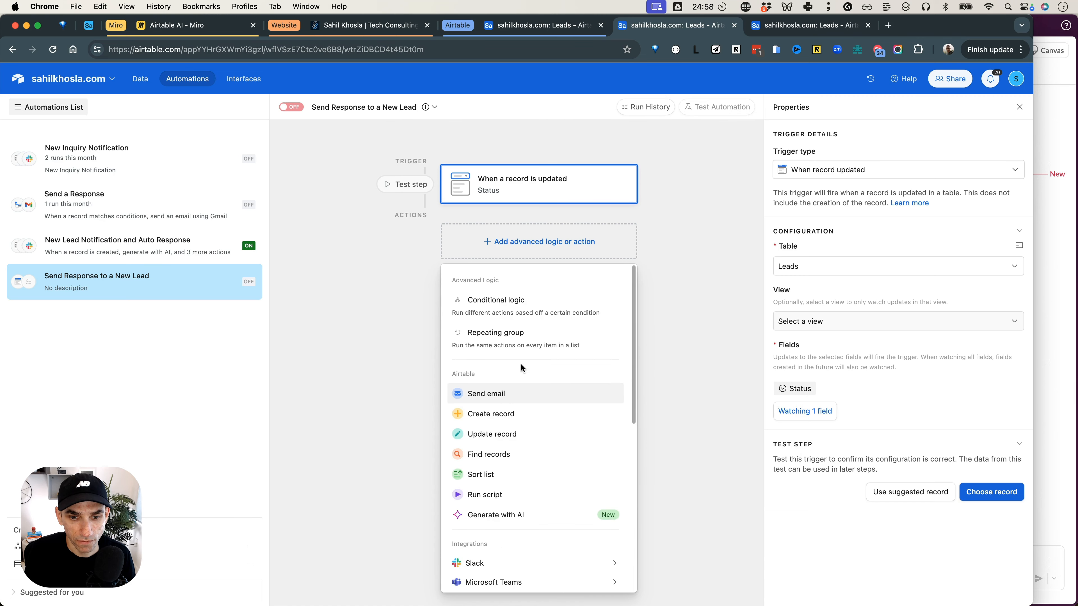
scroll(524, 414, down, 3)
scroll(524, 414, up, 6)
click(516, 306)
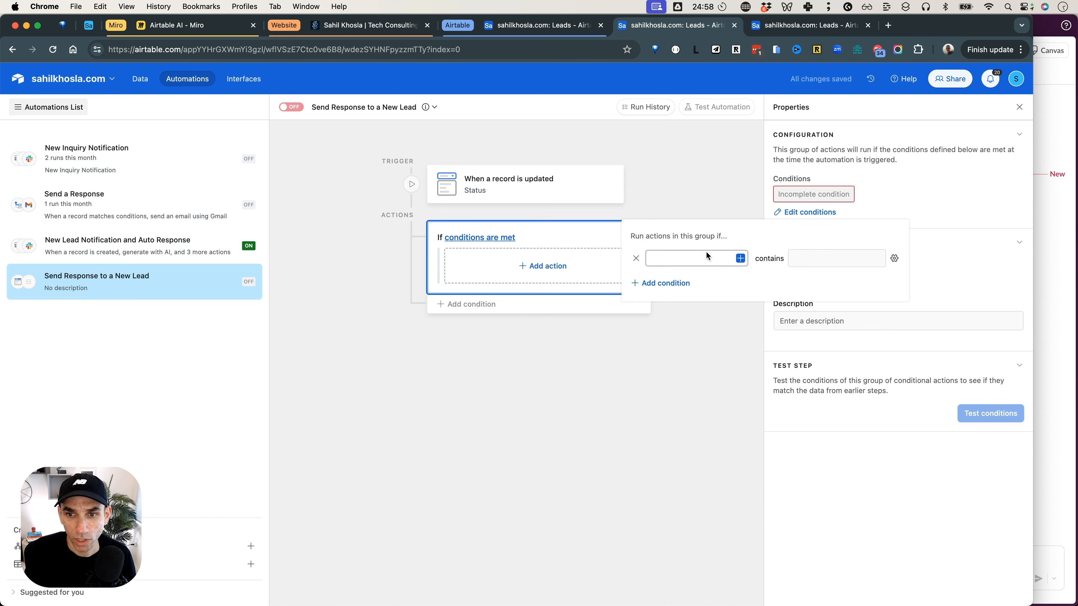
click(740, 258)
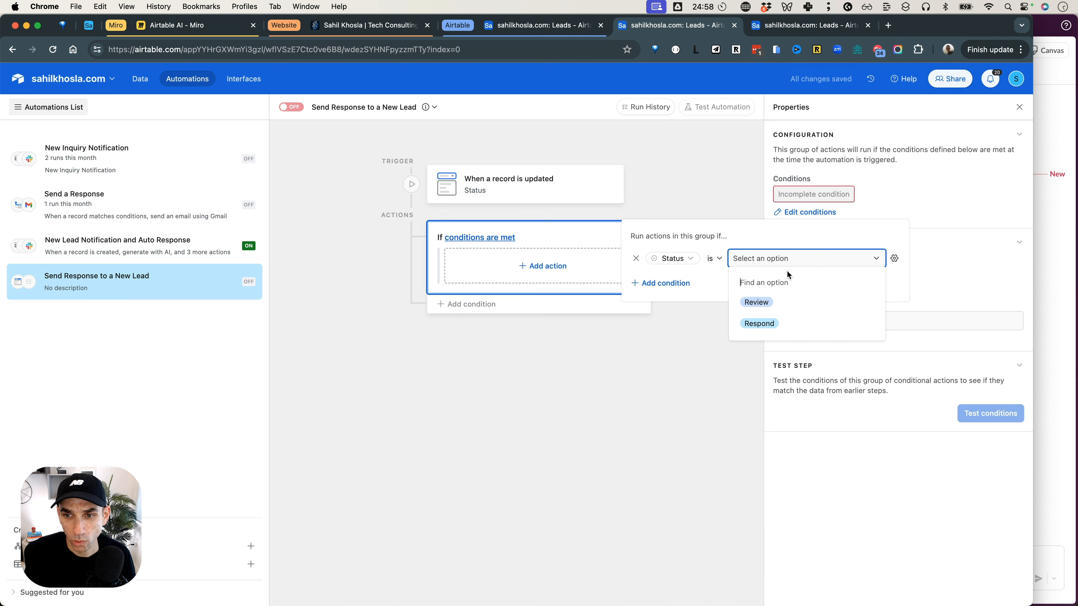
click(779, 320)
click(629, 389)
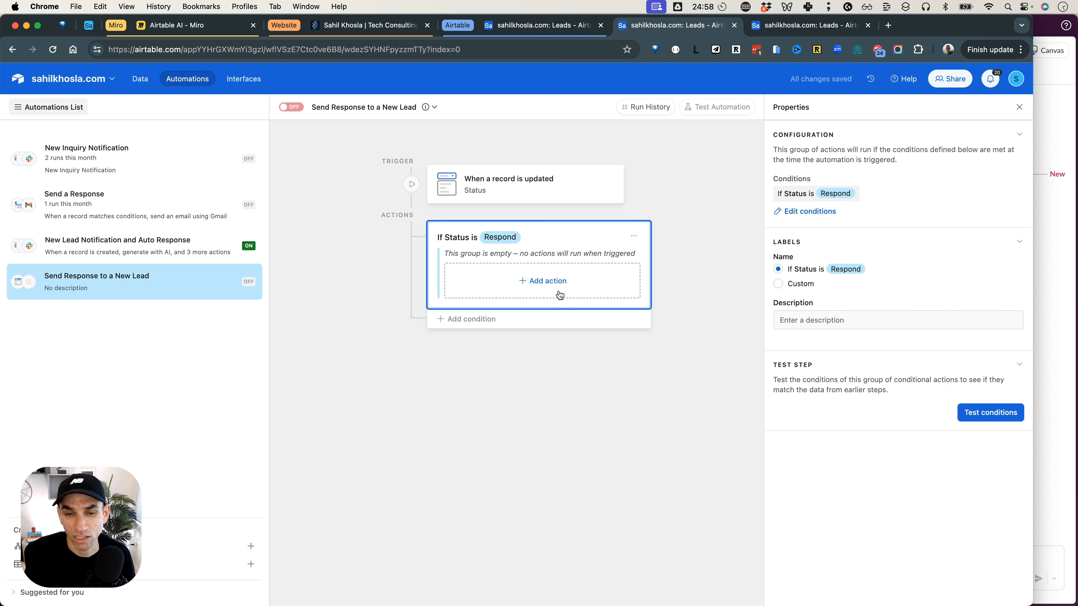
click(560, 283)
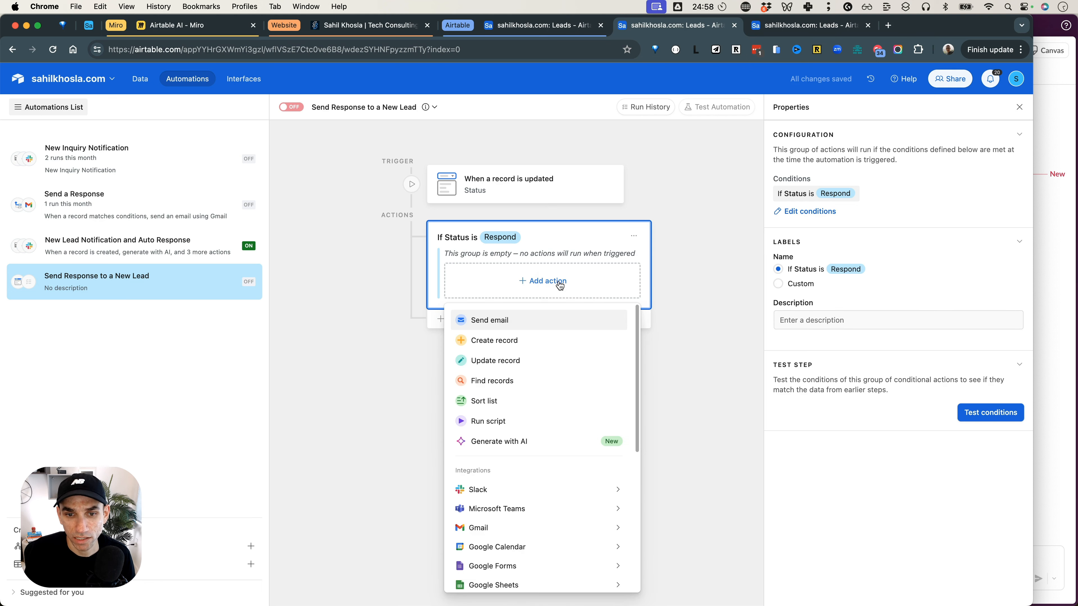
click(546, 324)
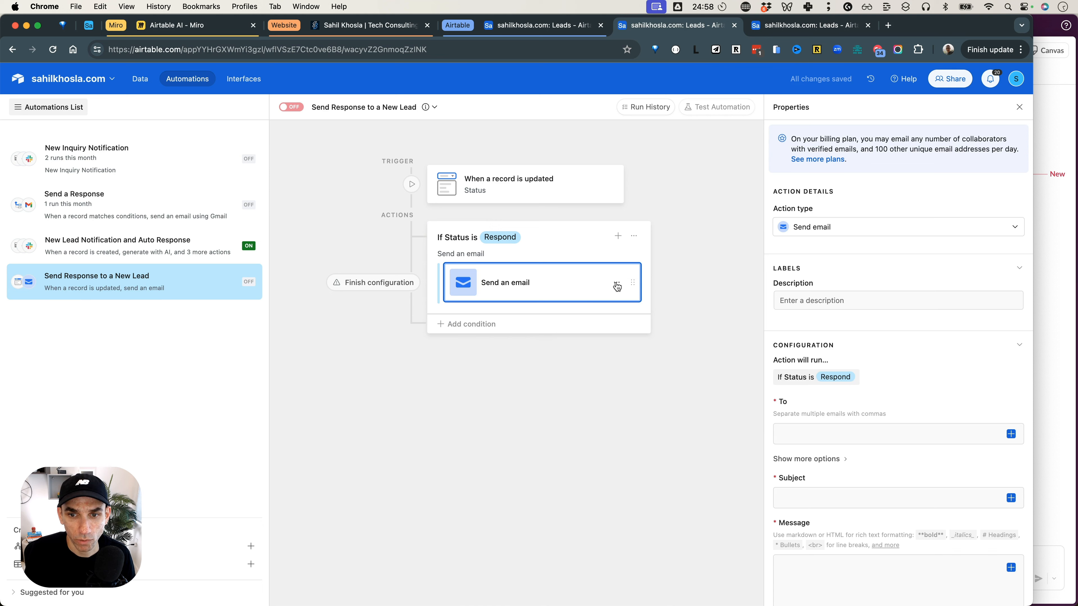
click(616, 282)
click(625, 316)
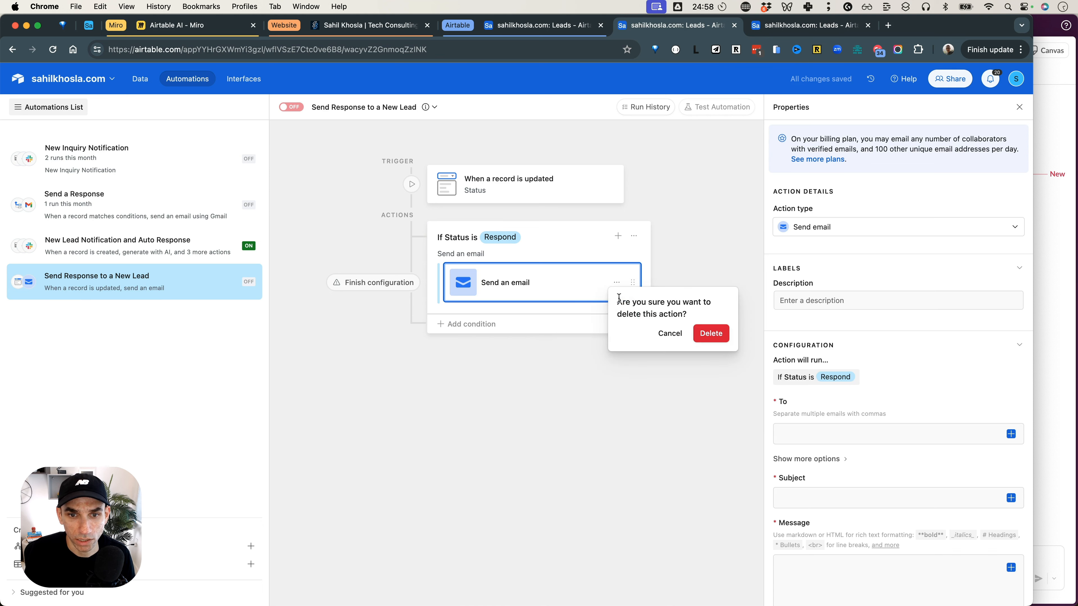
click(709, 333)
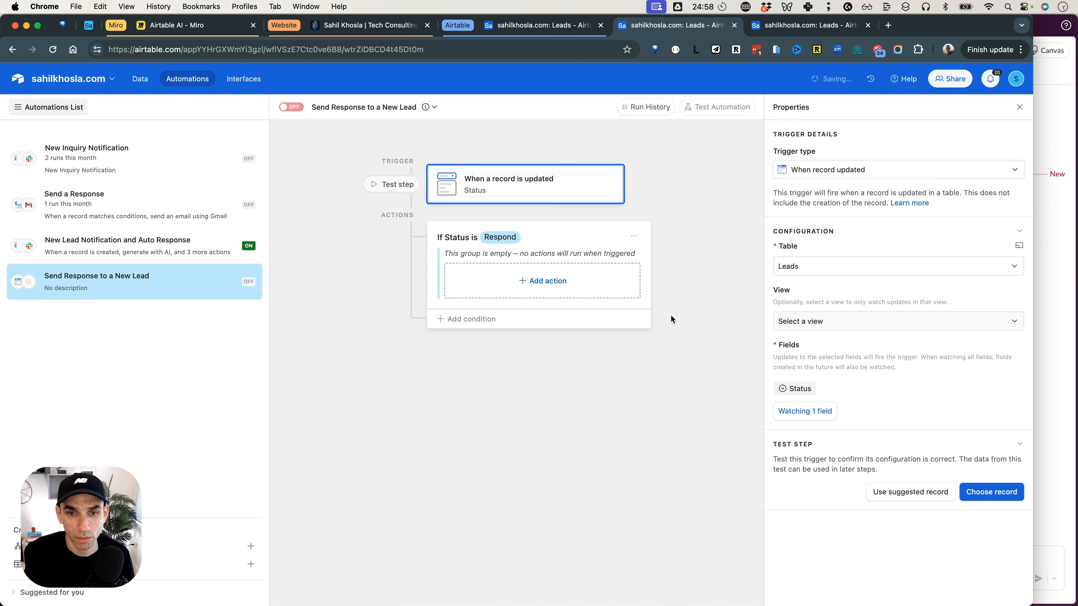
Add a Gmail Send email action to the conditional group and select the connected Gmail account.
click(560, 287)
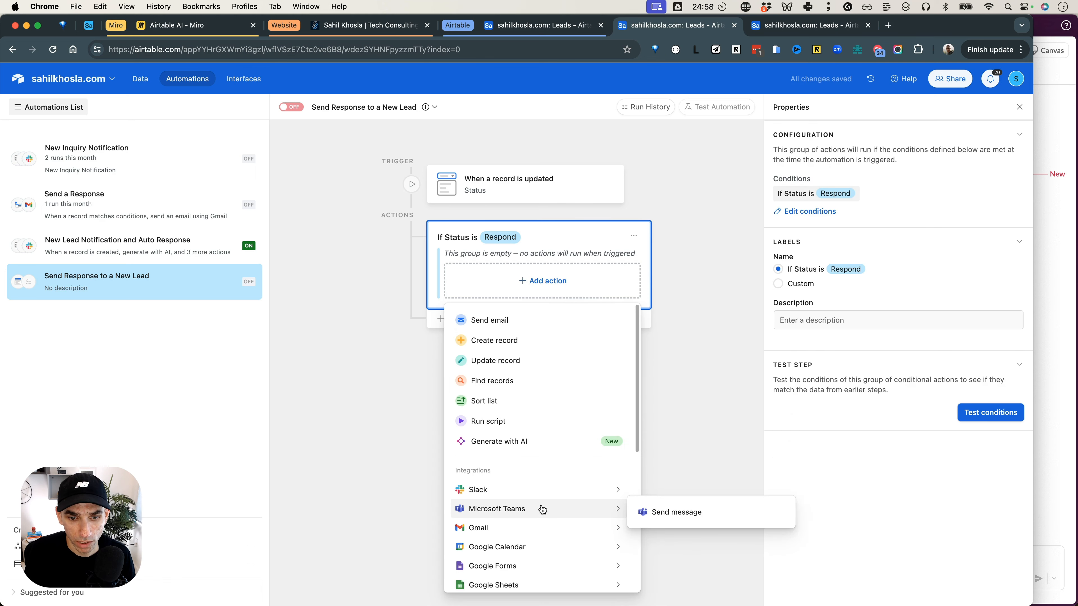
mouse_move(549, 525)
click(679, 535)
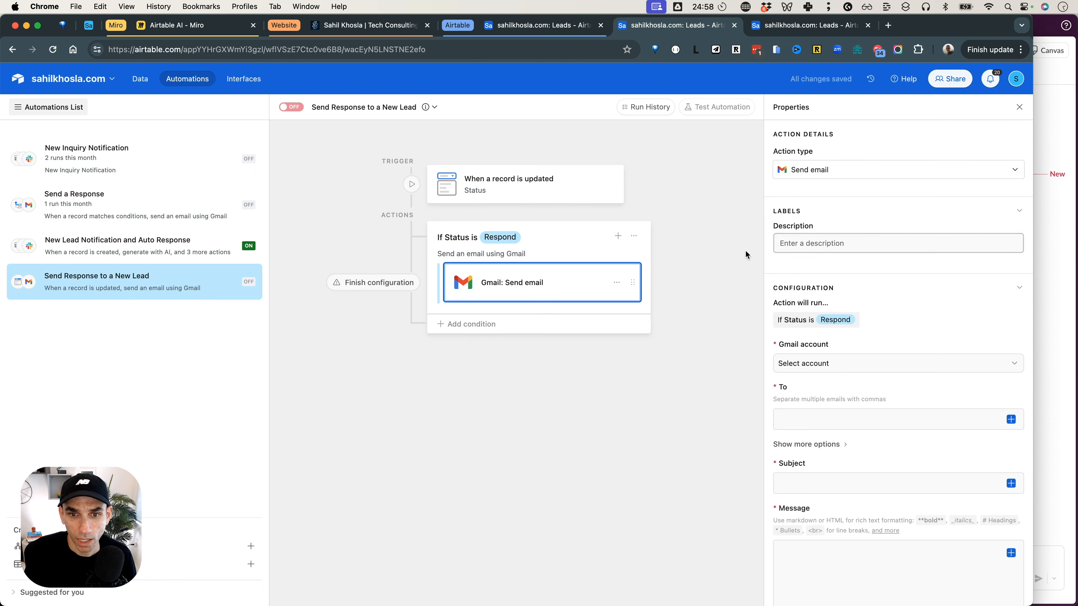
click(845, 365)
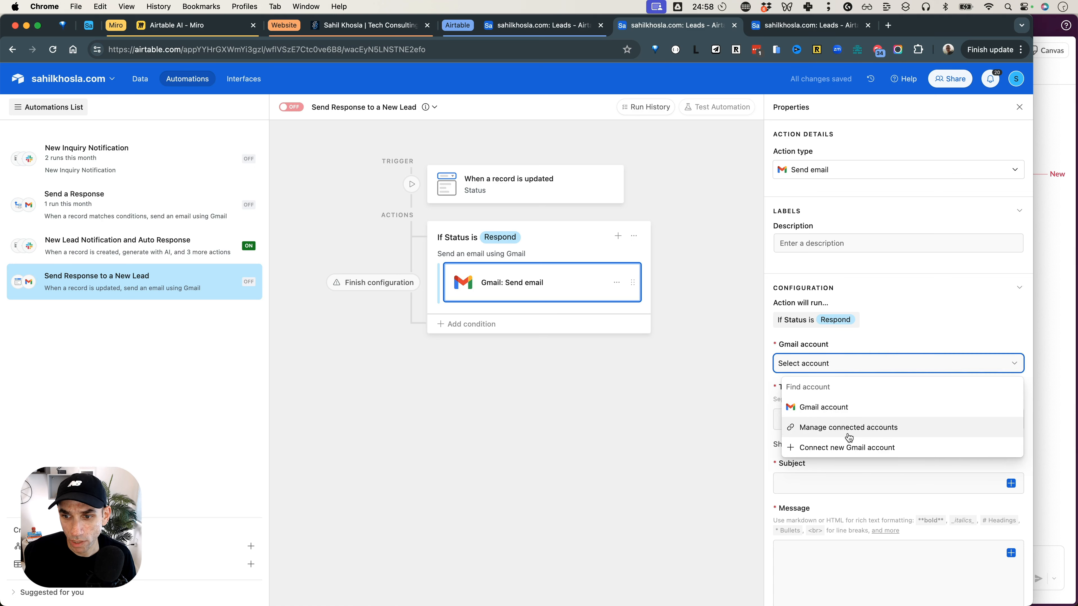
click(838, 406)
Fill the email's recipient with the lead's Email field and its subject with the Subject field.
click(832, 416)
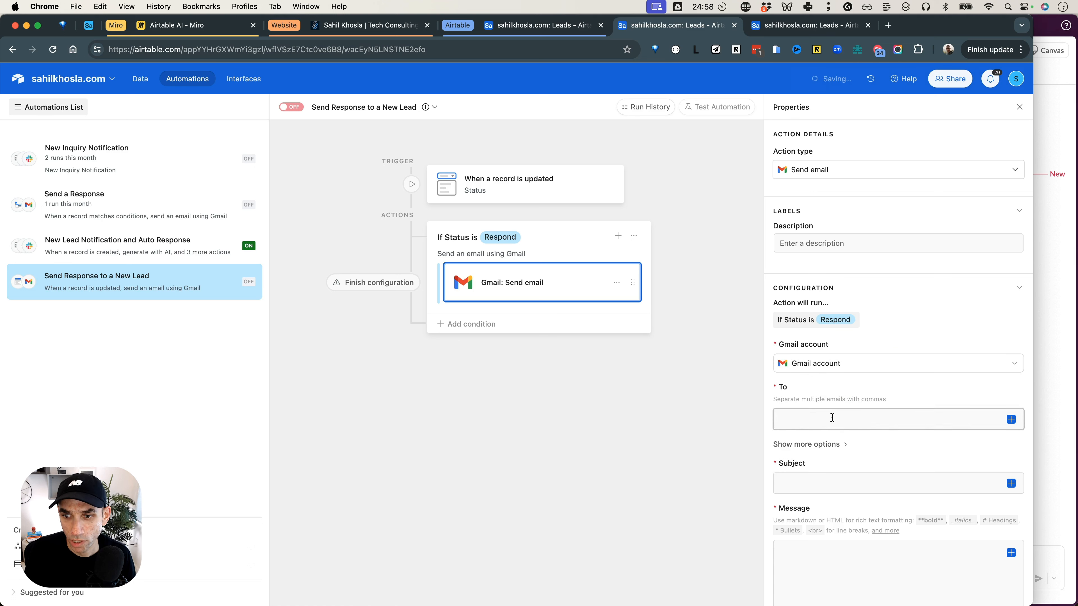
click(1010, 419)
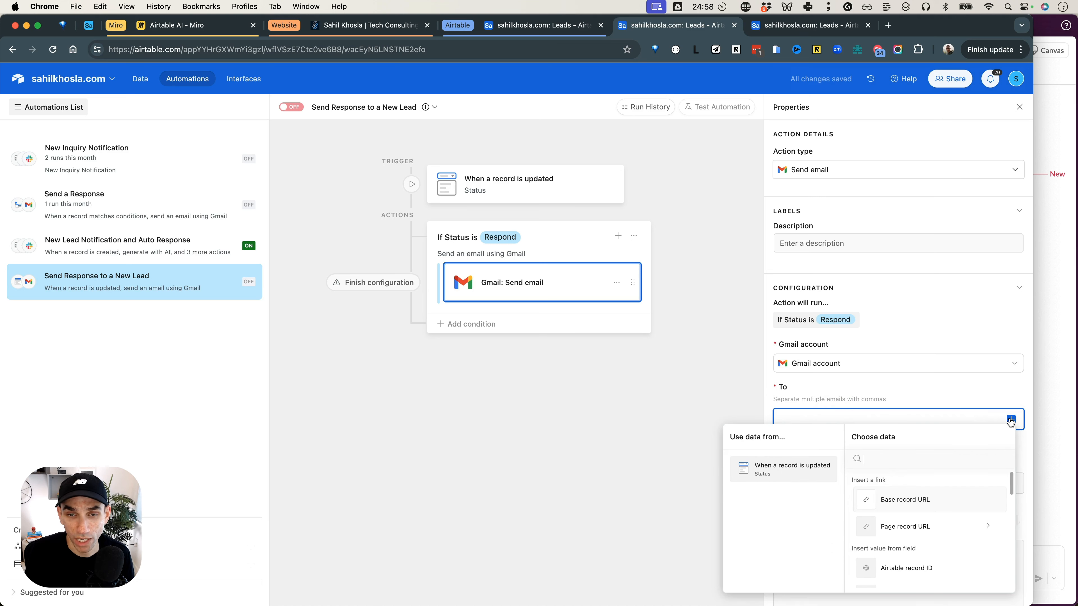
text(email)
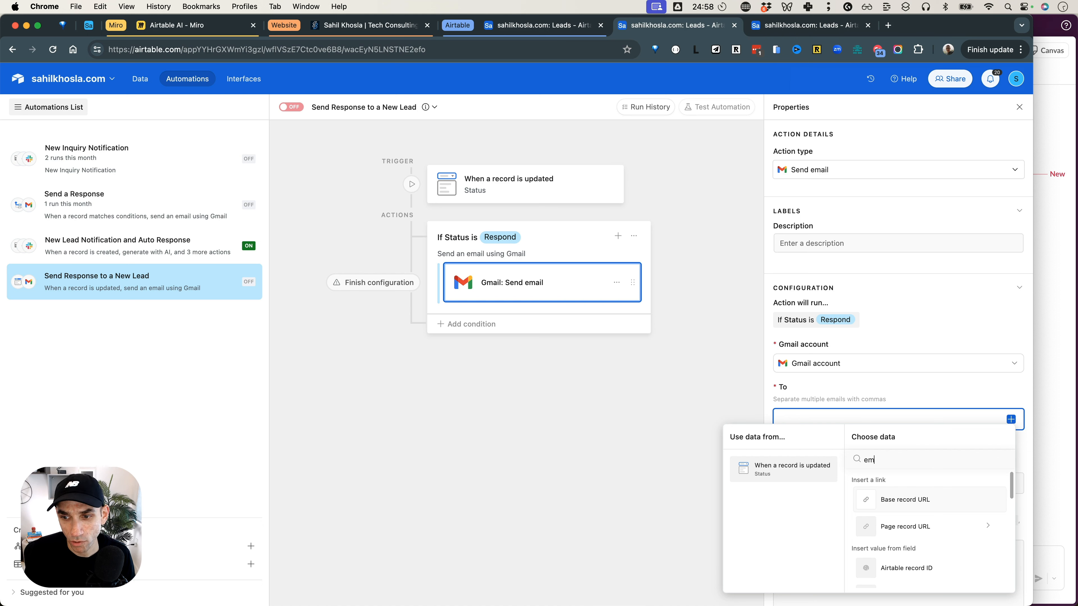
click(916, 503)
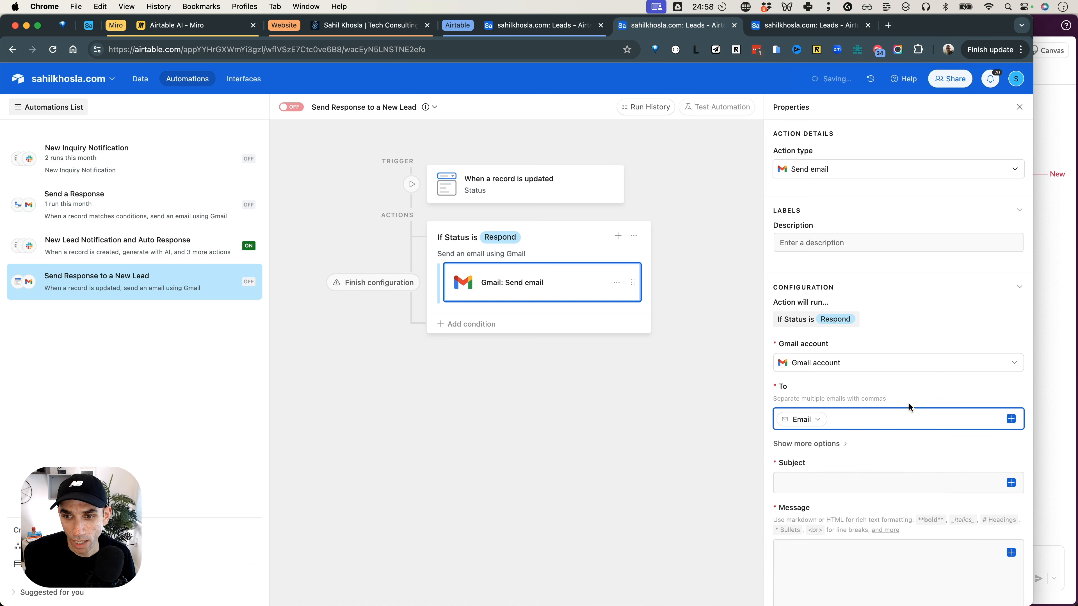
scroll(909, 410, down, 1)
click(853, 441)
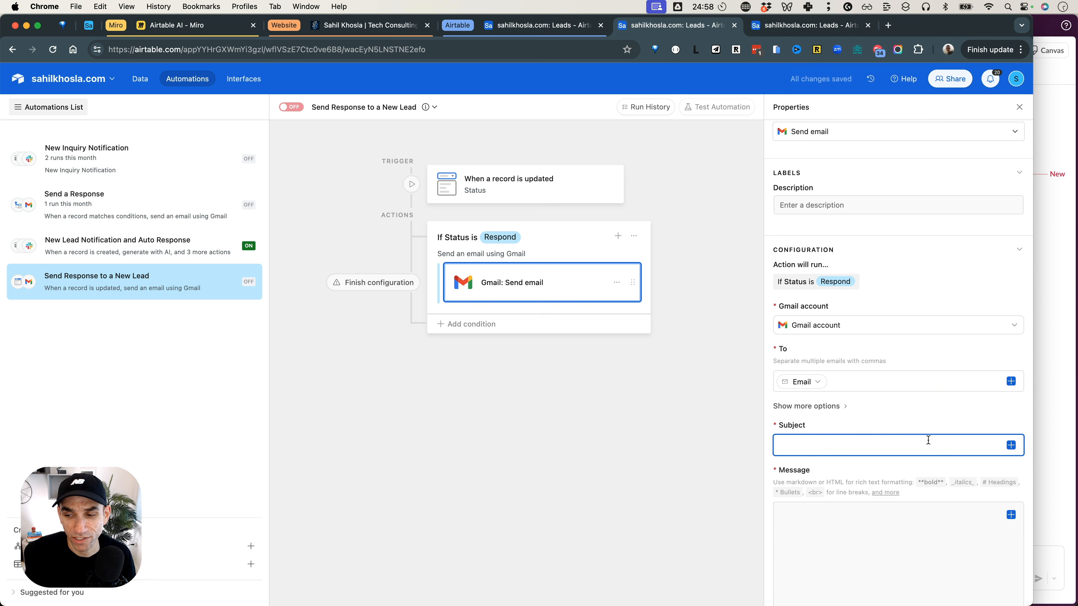
click(1010, 444)
text(sub)
click(895, 354)
Insert the Initial Response field's Value from the updated record as the email's message.
click(842, 546)
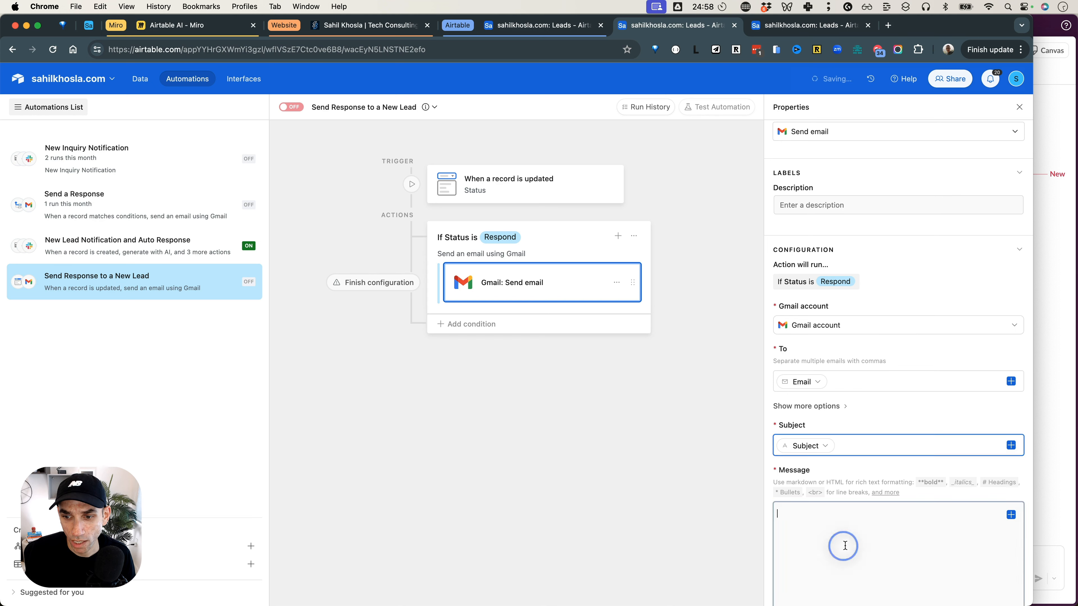
click(1011, 515)
text(res)
click(893, 431)
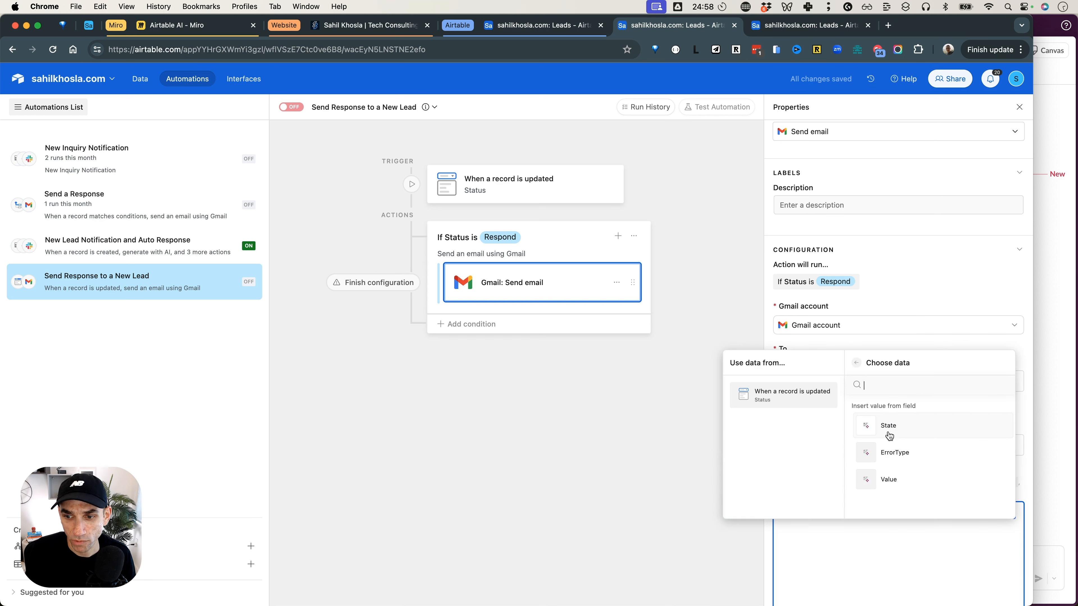
click(888, 480)
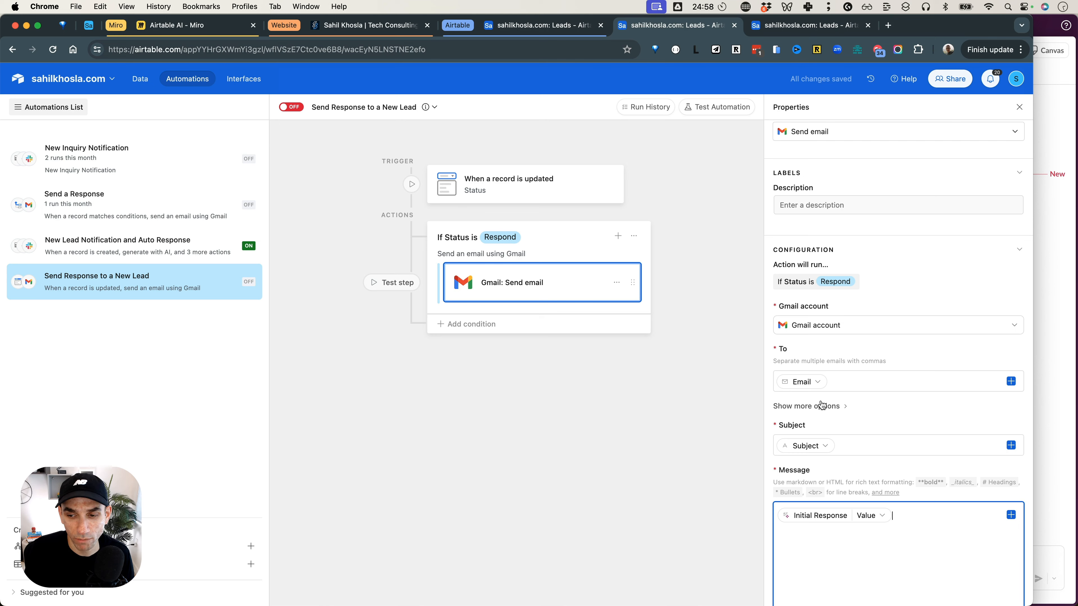
Generate a preview of the email using the demo lead's record, and turn on the Send Response to a New Lead automation.
scroll(820, 404, down, 5)
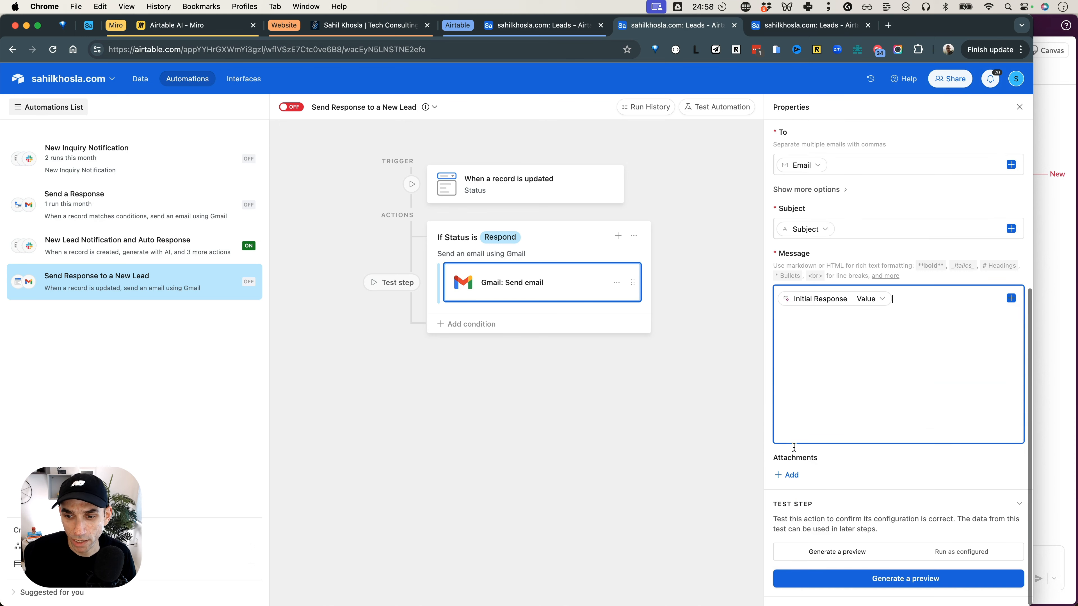
click(907, 584)
click(628, 404)
scroll(585, 333, down, 10)
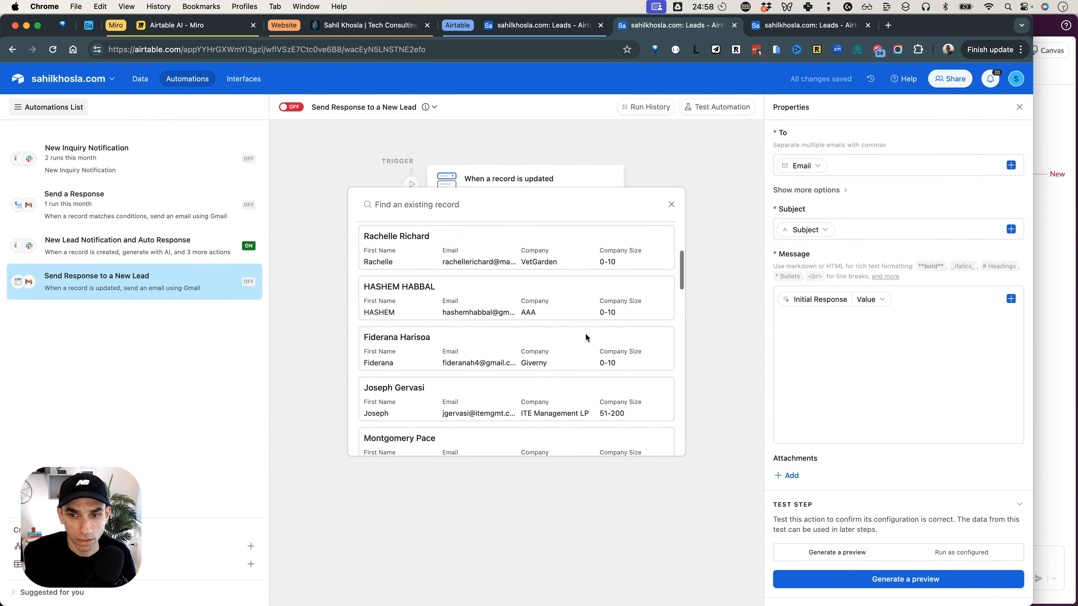
click(563, 418)
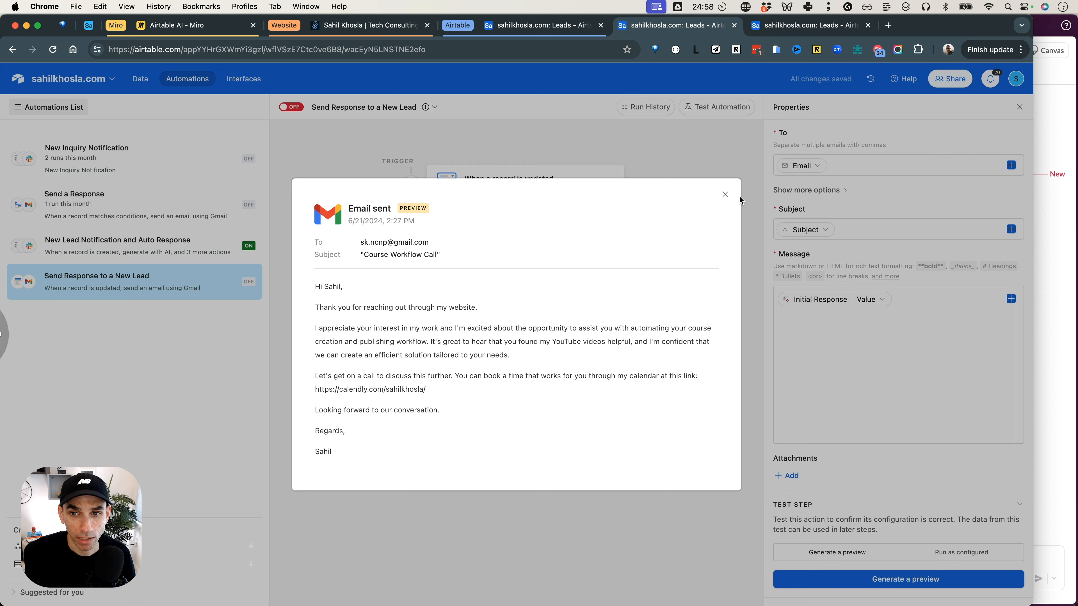
click(724, 200)
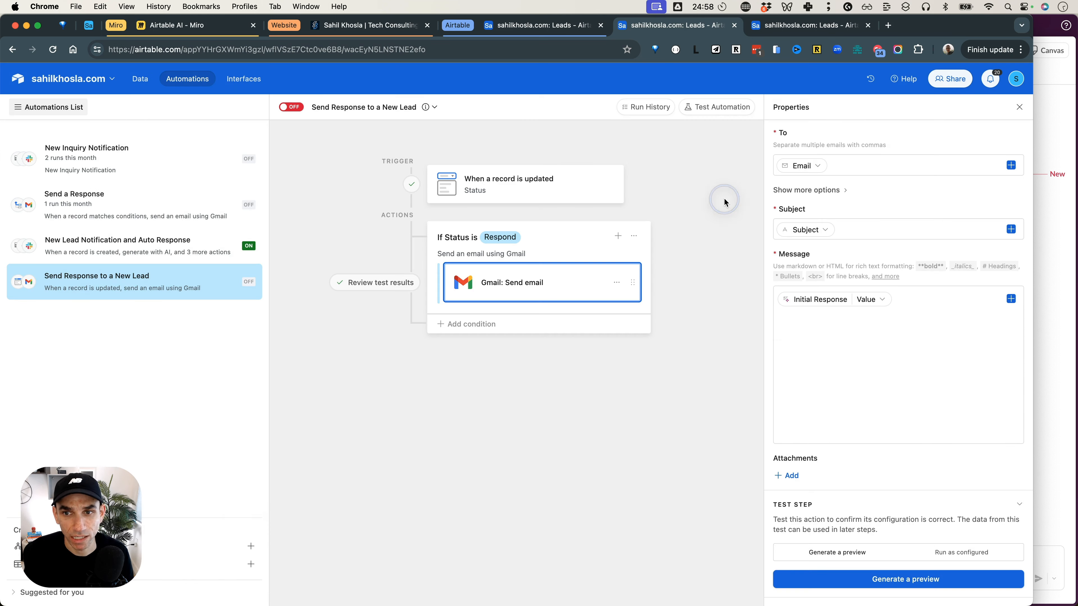
click(291, 108)
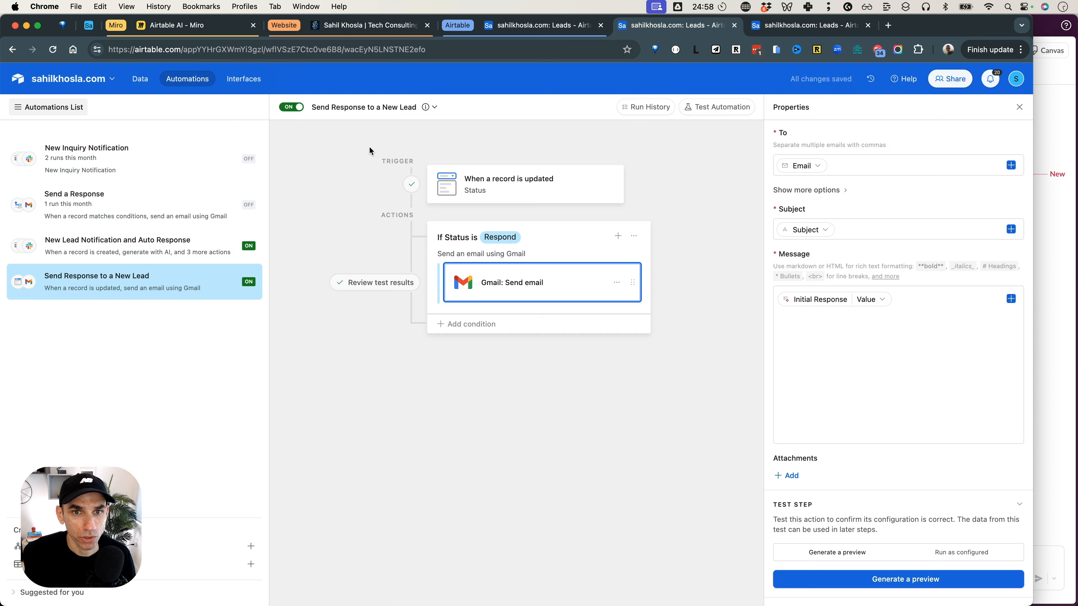
Set the demo lead's Status to Review in the Leads table.
click(142, 83)
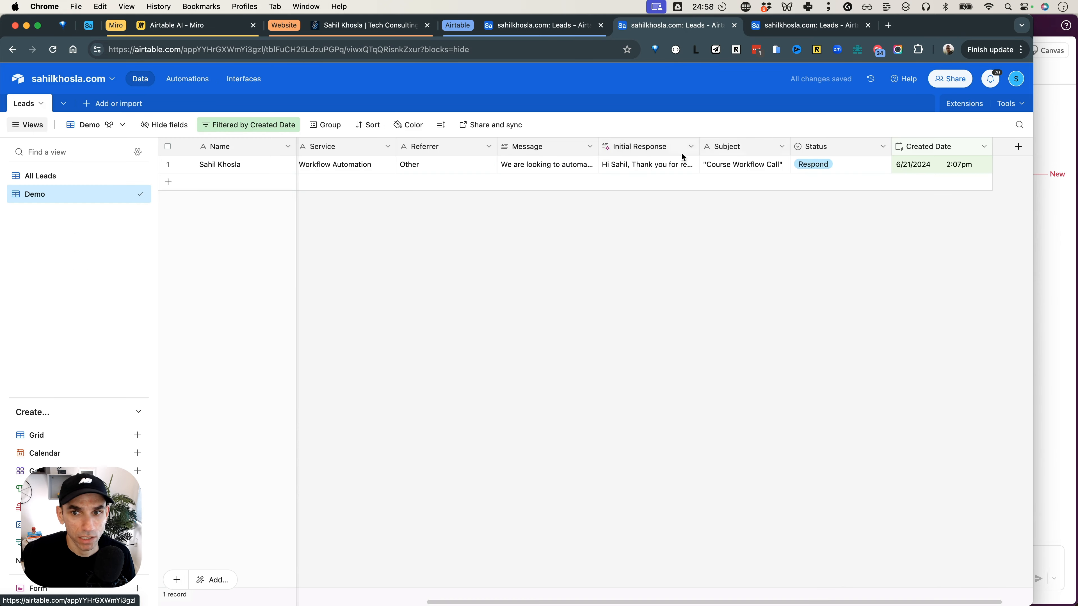
click(870, 168)
click(874, 165)
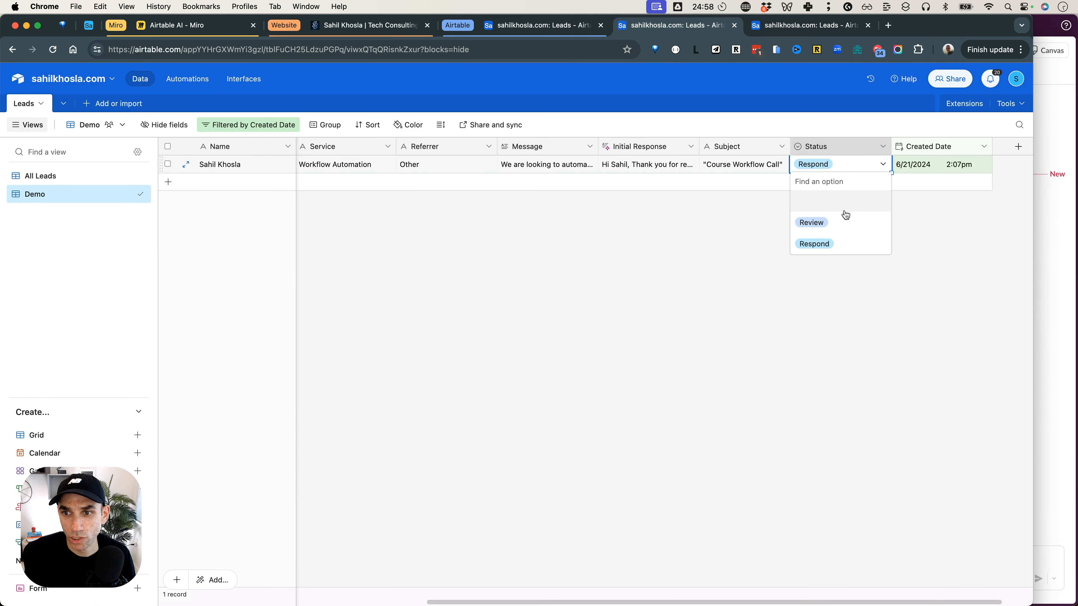
click(838, 222)
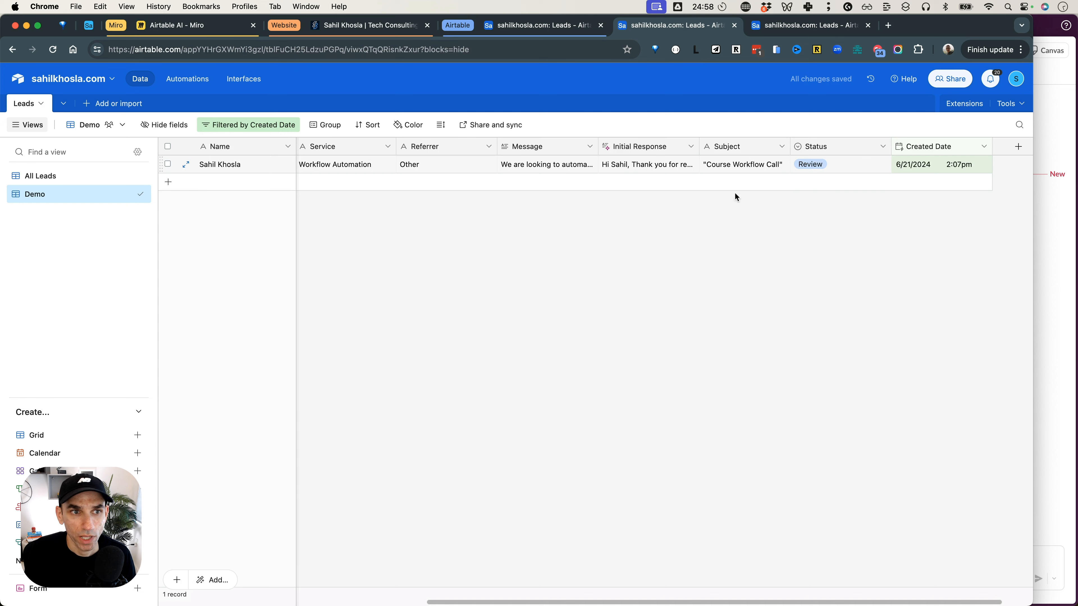
Run a test of the New Lead Notification and Auto Response automation using the demo lead from NoCode University.
click(176, 80)
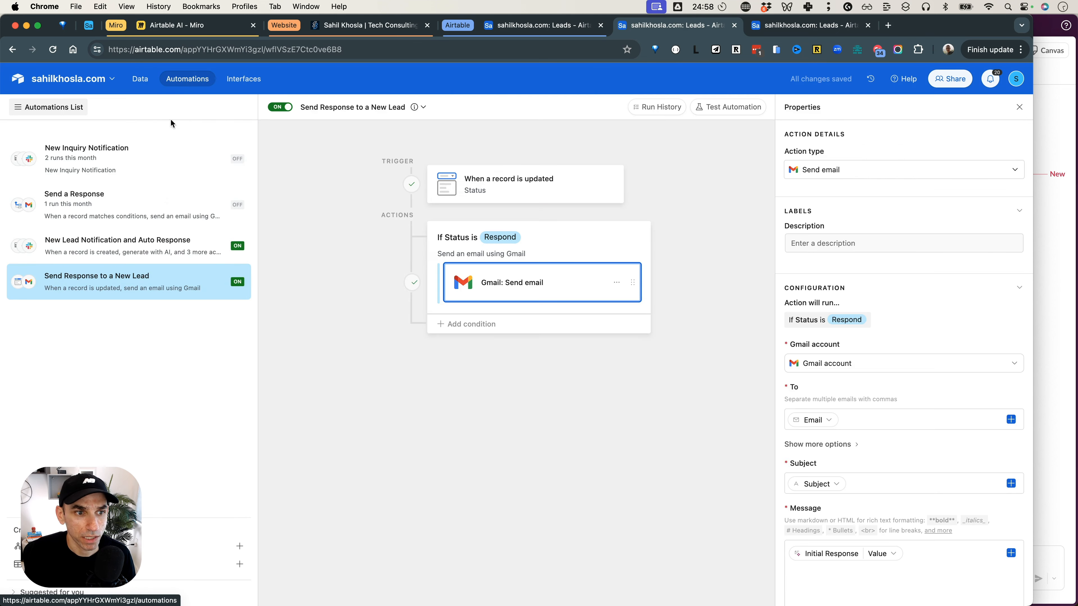
click(172, 246)
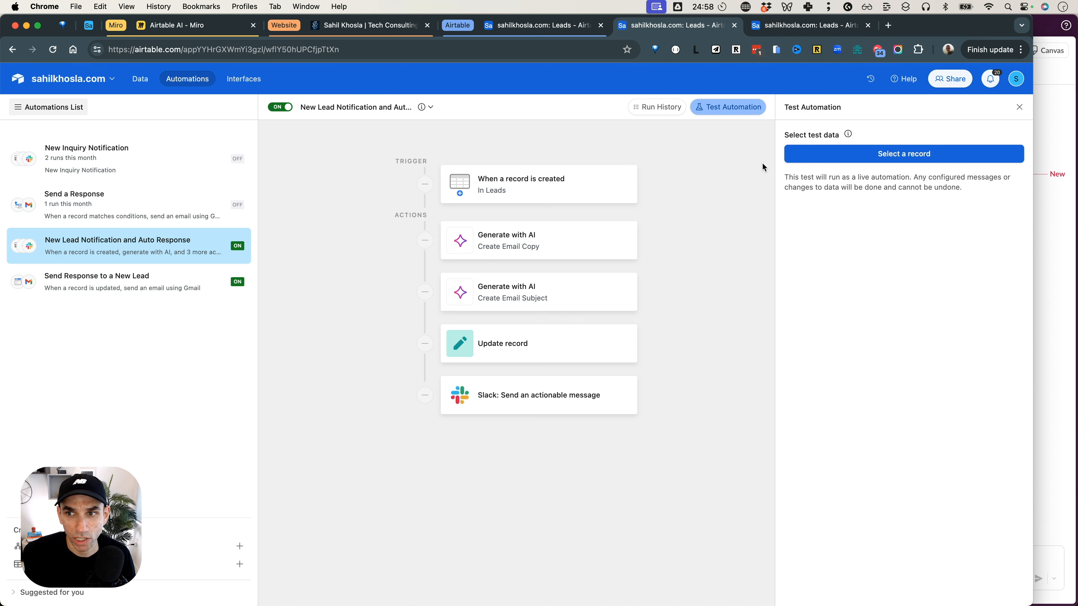
click(714, 115)
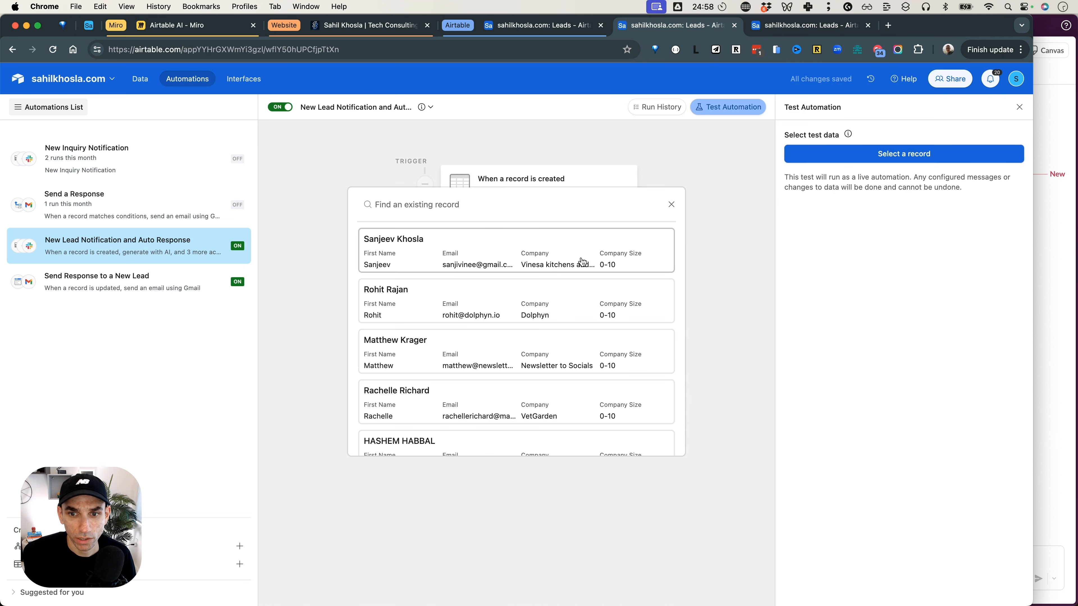
scroll(581, 262, down, 5)
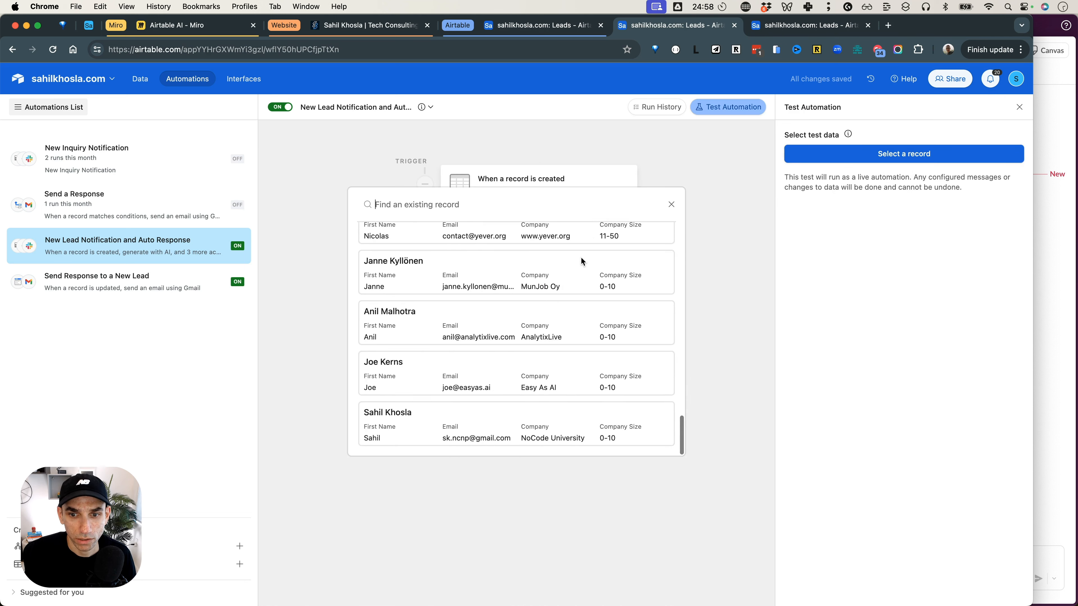
click(518, 429)
click(804, 239)
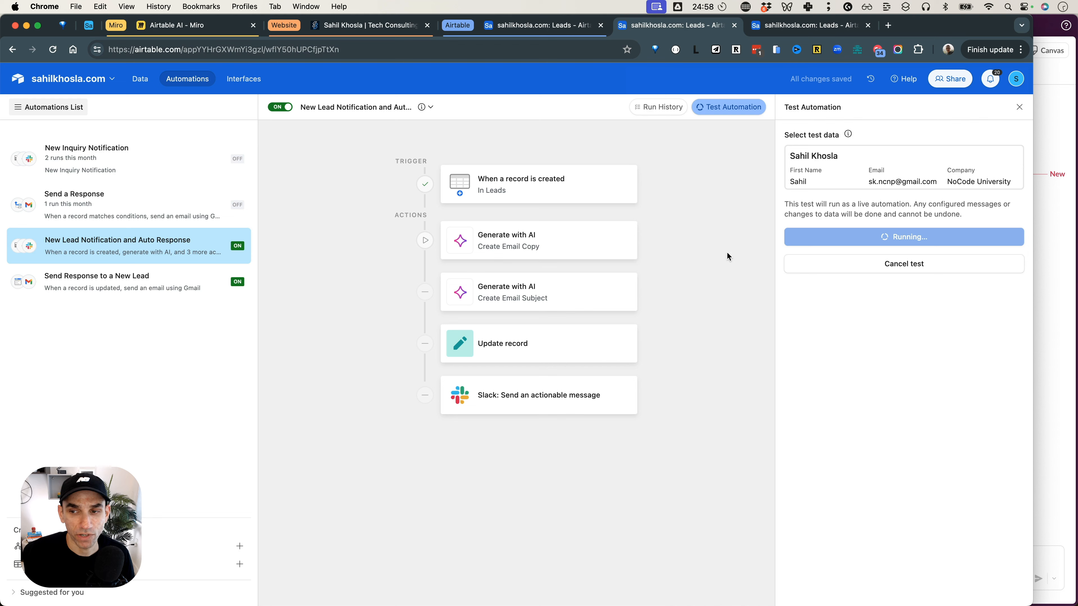
Switch to Slack, review the newest New Lead Alert in p-scratchpad and approve its draft with Respond.
key(super+Tab)
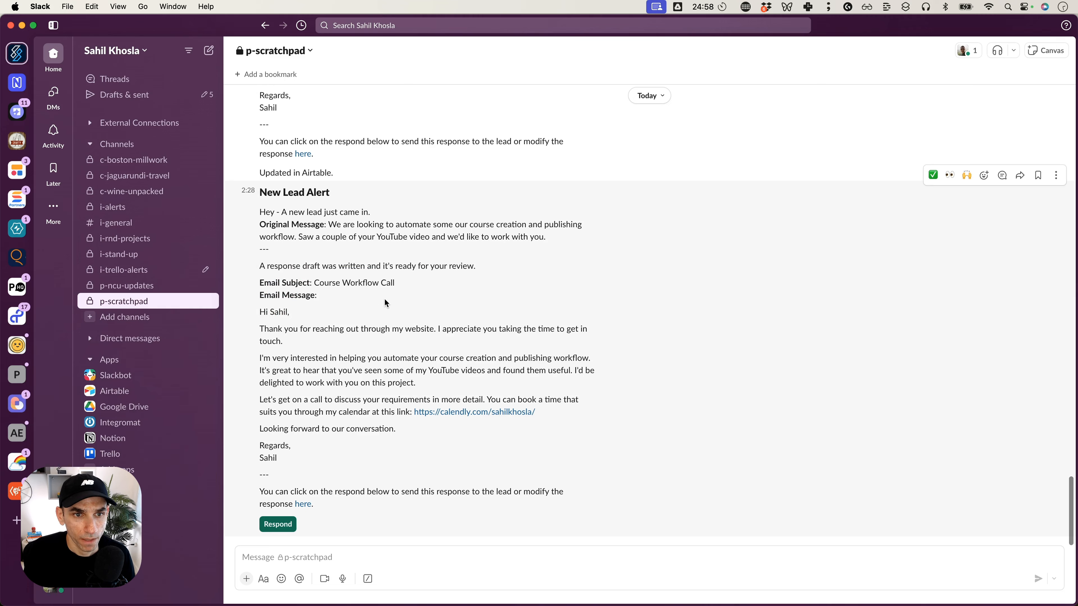
scroll(384, 297, up, 8)
scroll(395, 348, down, 8)
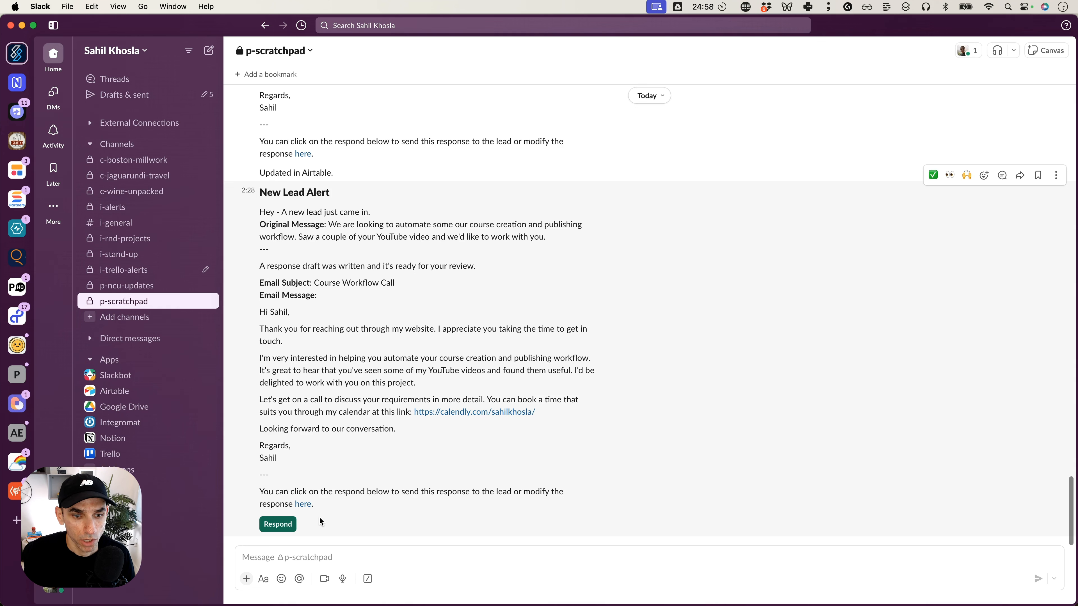
click(278, 525)
Switch back to Airtable and check the demo lead's Status in the Leads table.
key(super+Tab)
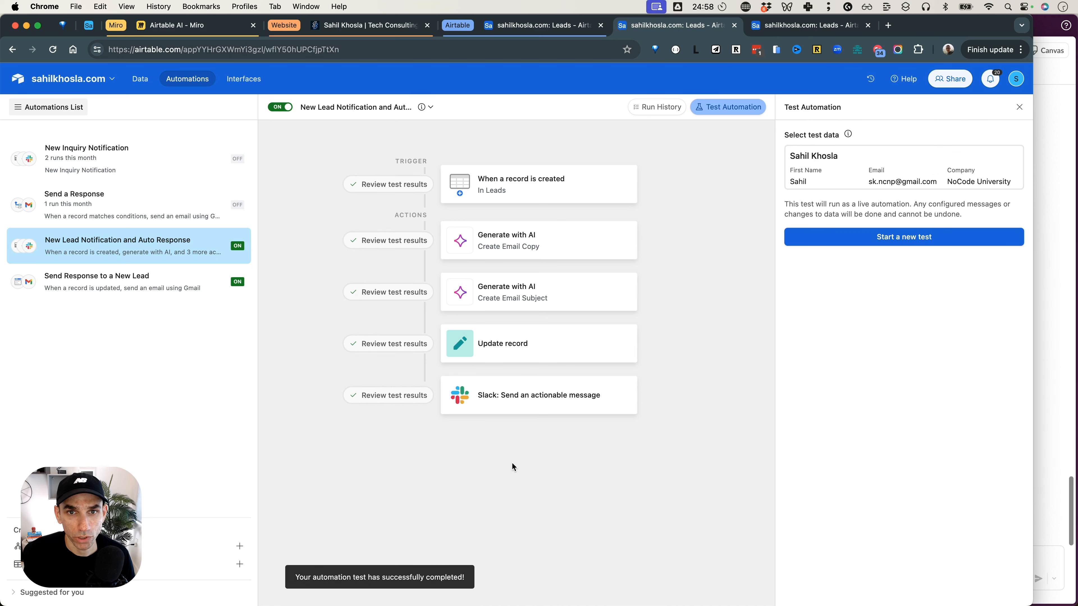
click(539, 25)
scroll(823, 163, right, 10)
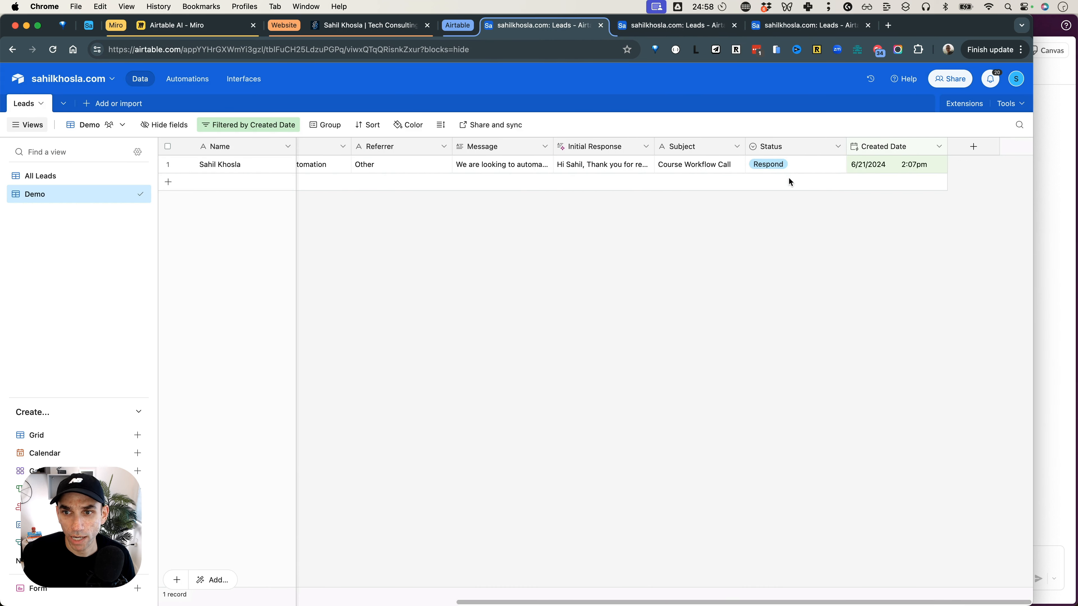
Examine the Gmail send details of the latest run in the Send Response to a New Lead automation's run history.
click(172, 80)
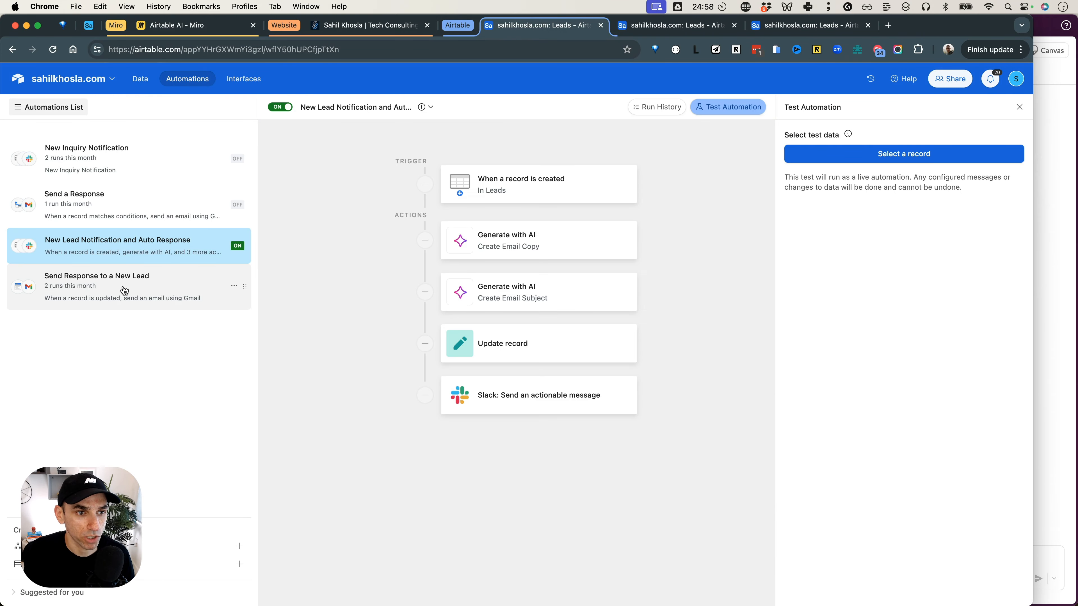
click(123, 290)
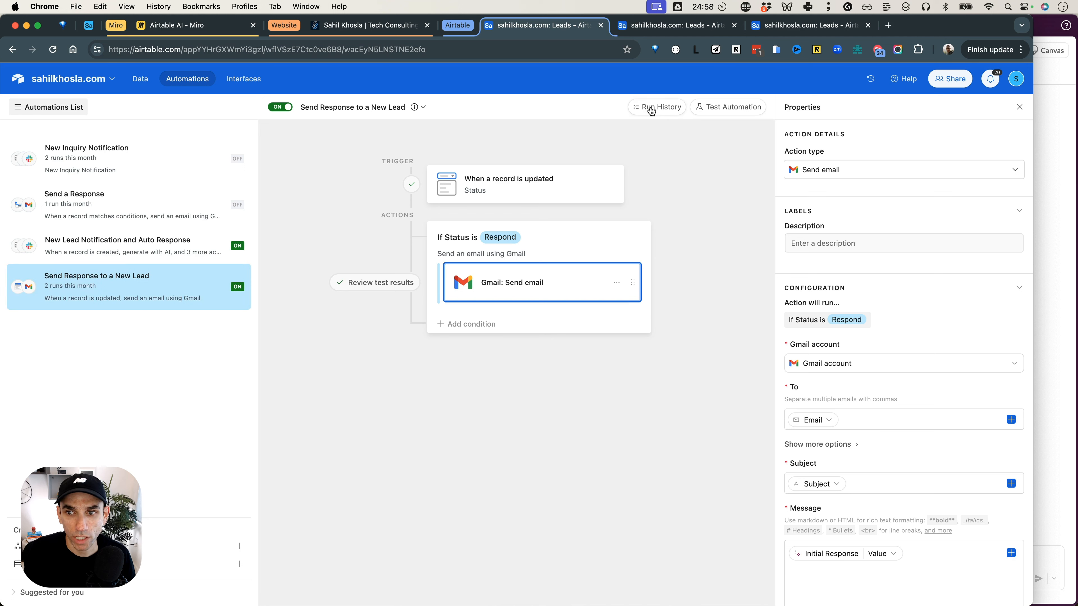
click(652, 109)
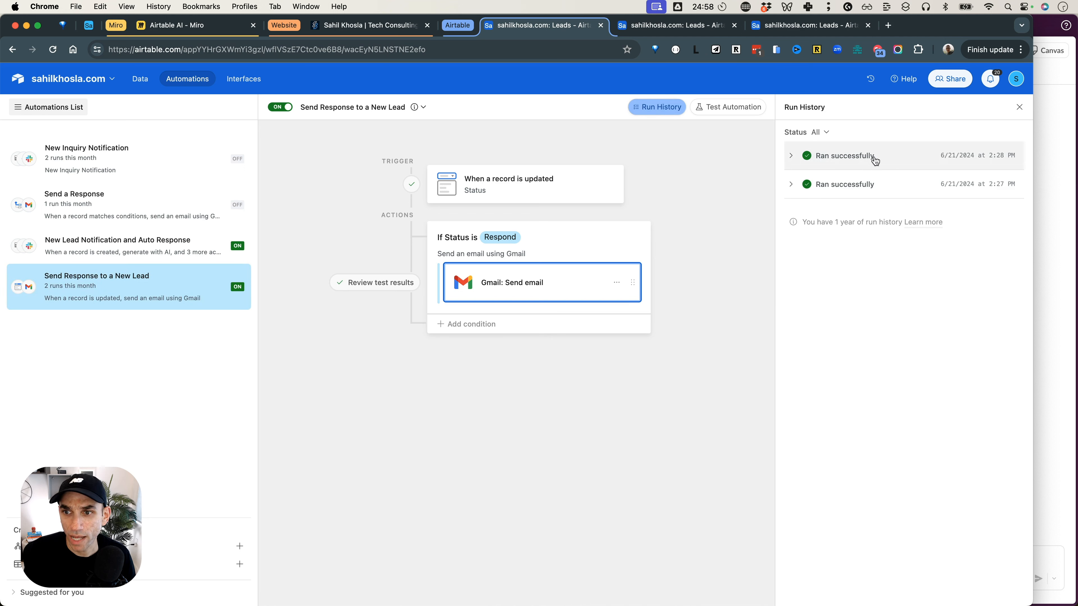
click(865, 161)
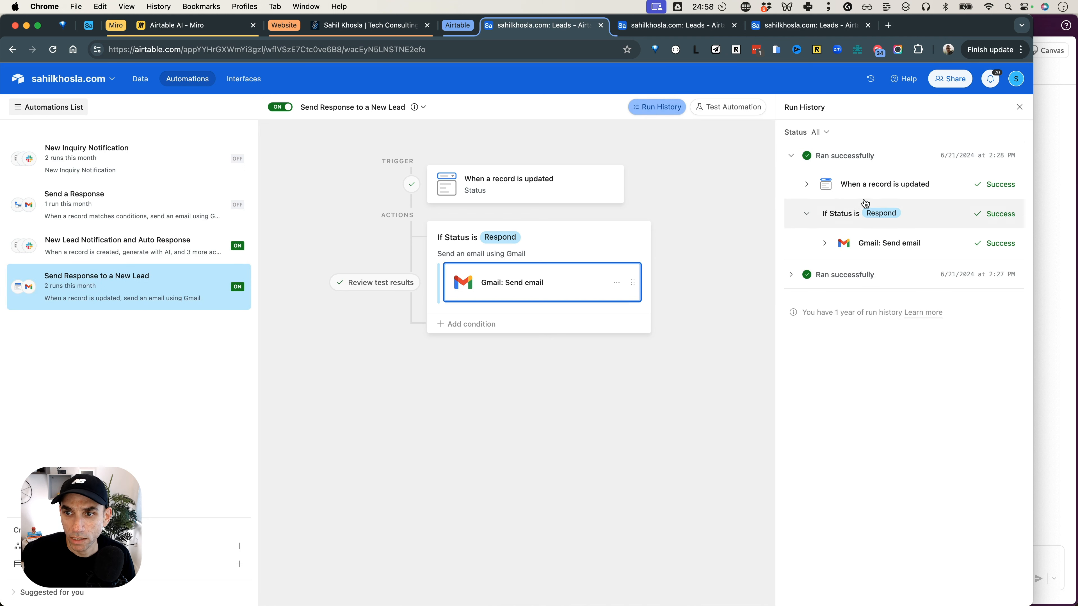
click(853, 246)
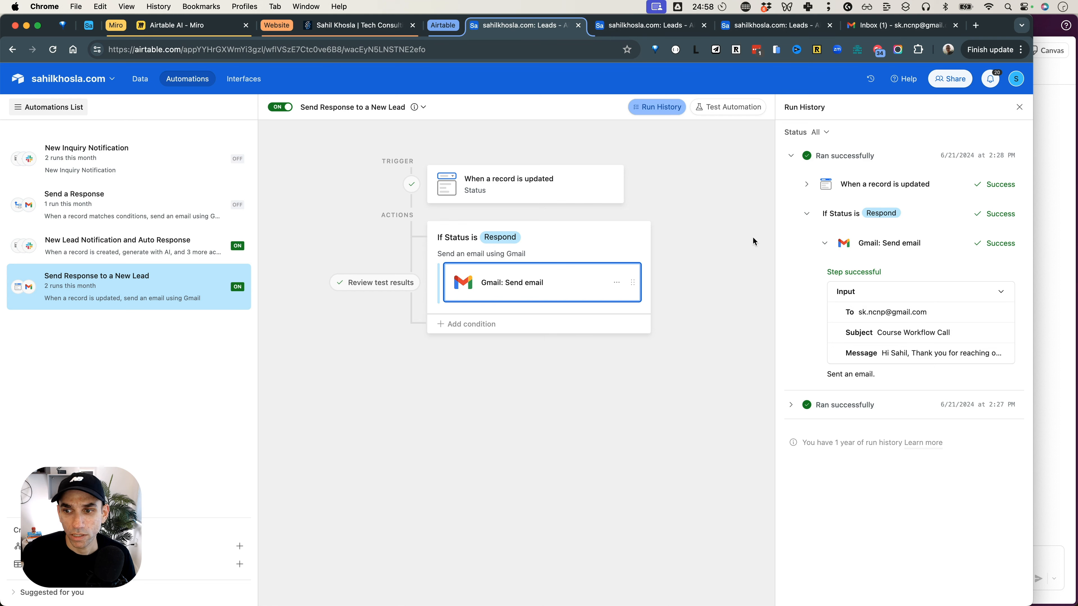
Switch to the Gmail inbox and open the Course Workflow Call email.
click(901, 26)
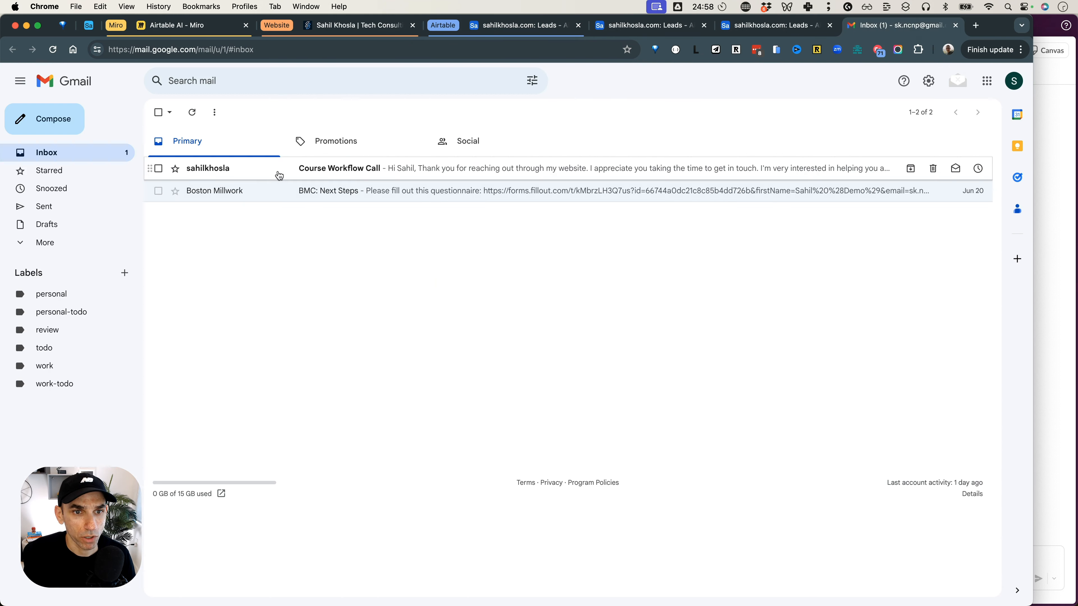
click(386, 174)
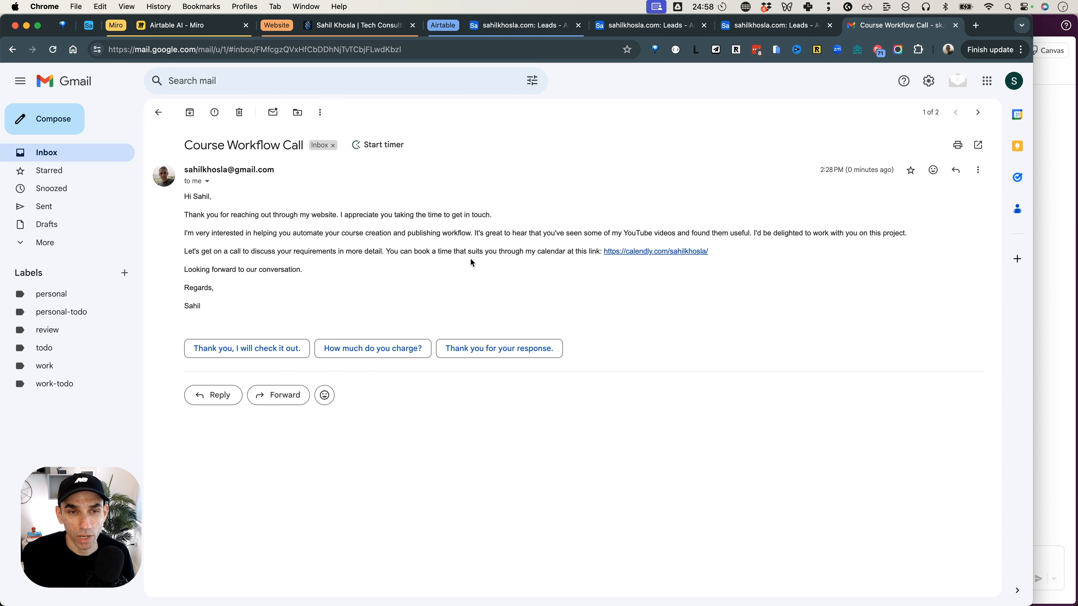
Switch to the Miro board and review the Airtable AI Automation Workflow diagram, covering the website, Airtable, Slack and email.
click(203, 26)
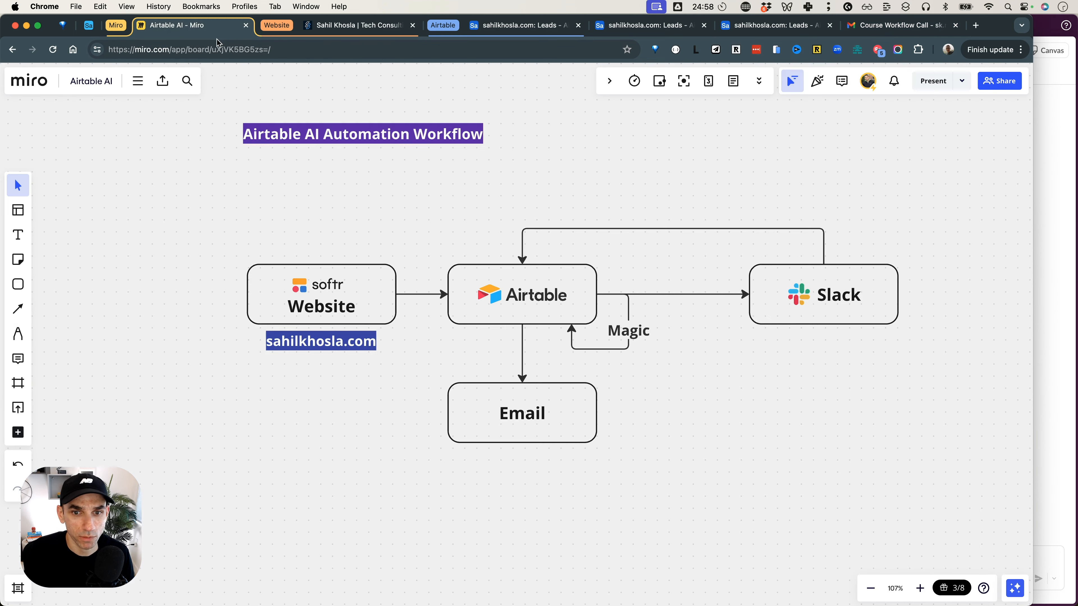
click(665, 381)
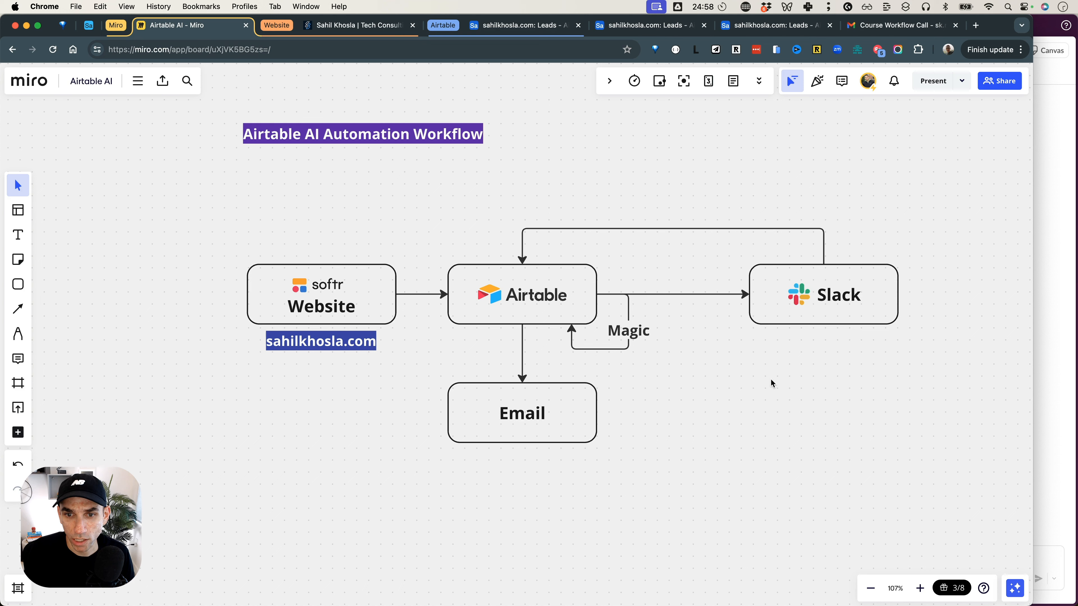
click(567, 313)
click(694, 365)
drag(661, 333, 614, 362)
click(727, 390)
drag(928, 306, 859, 356)
click(837, 390)
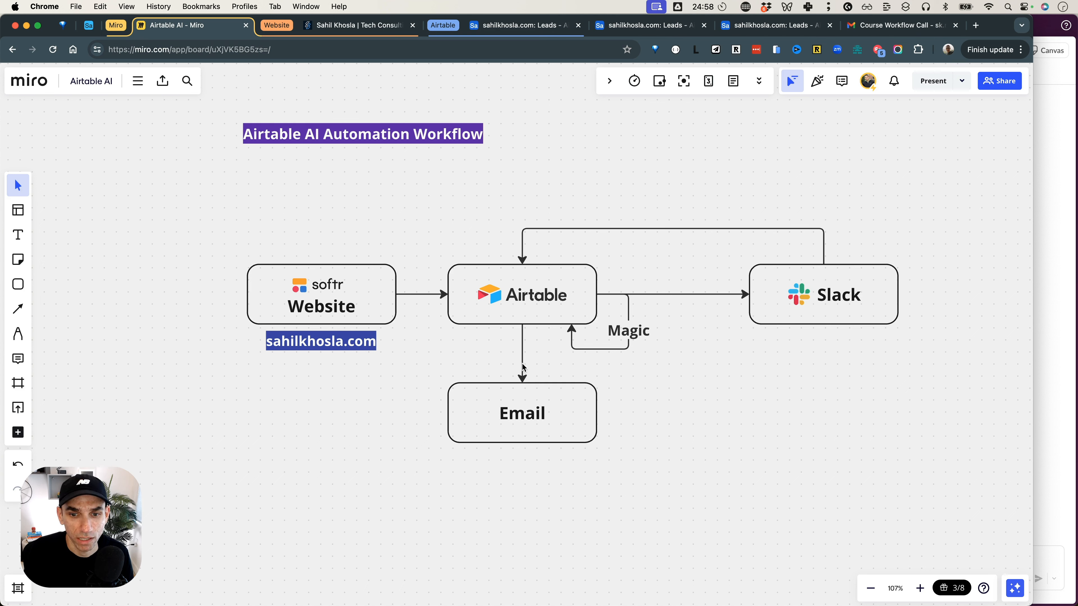
drag(645, 412, 531, 467)
click(676, 441)
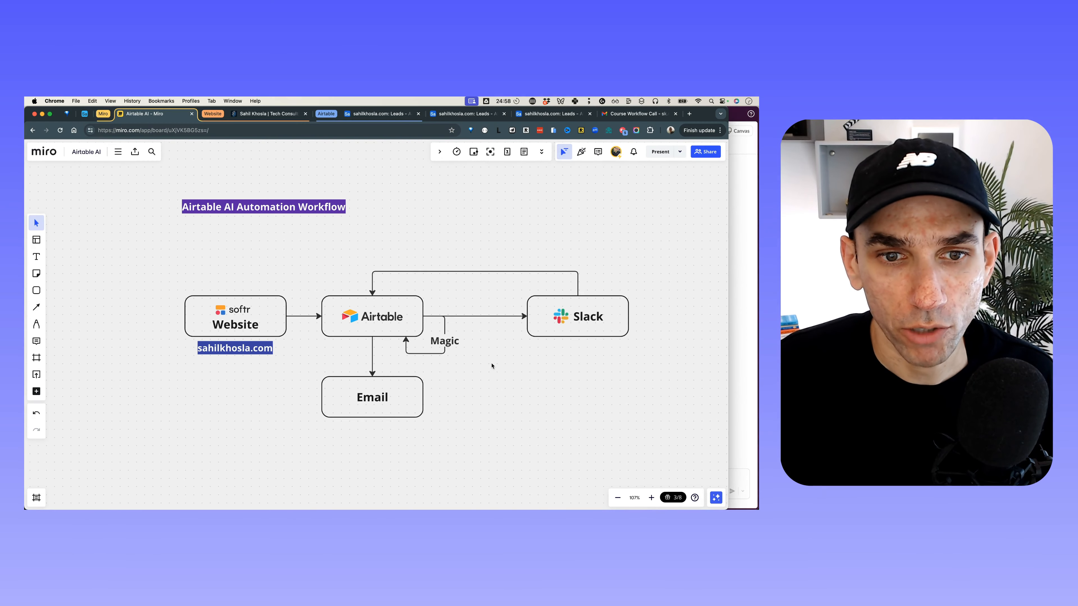
scroll(504, 368, up, 3)
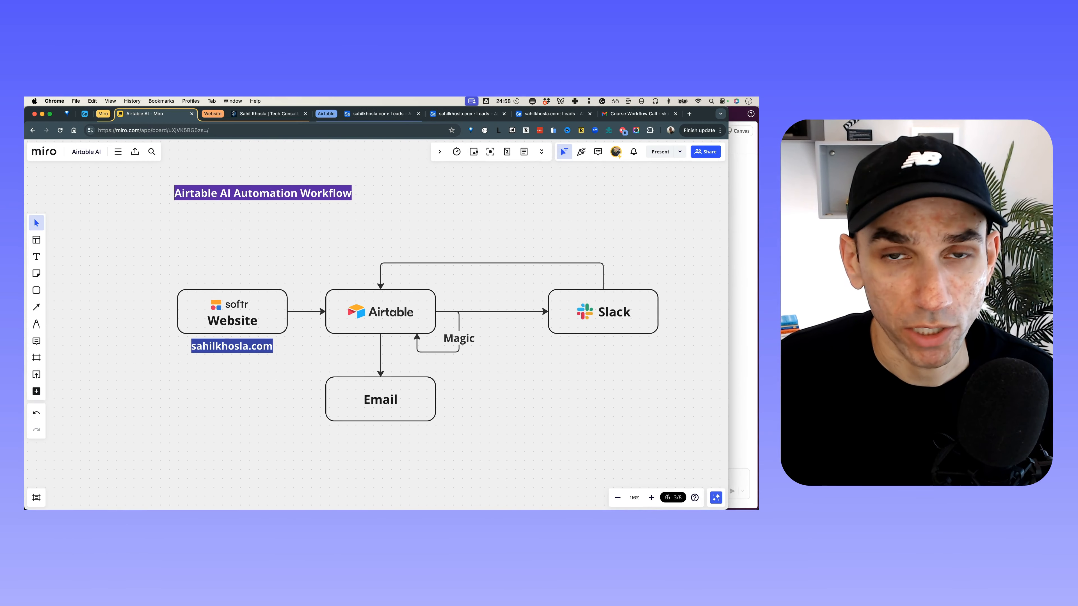